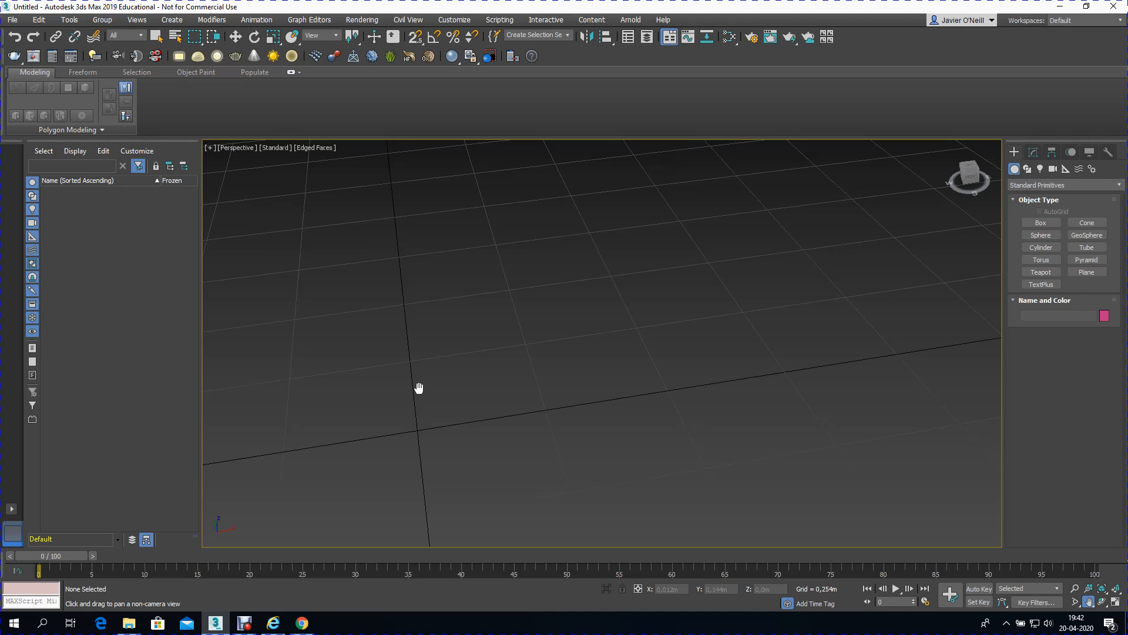
Step: Start a Box standard primitive and turn on 3D snapping
drag(442, 379, 454, 389)
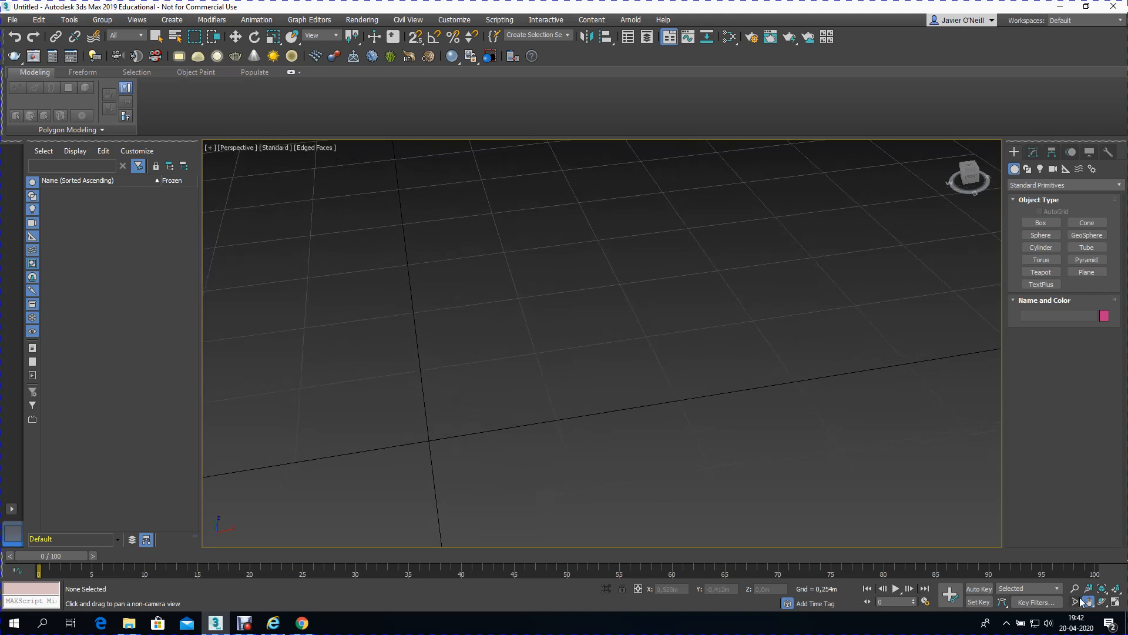
click(1102, 602)
drag(582, 386, 632, 388)
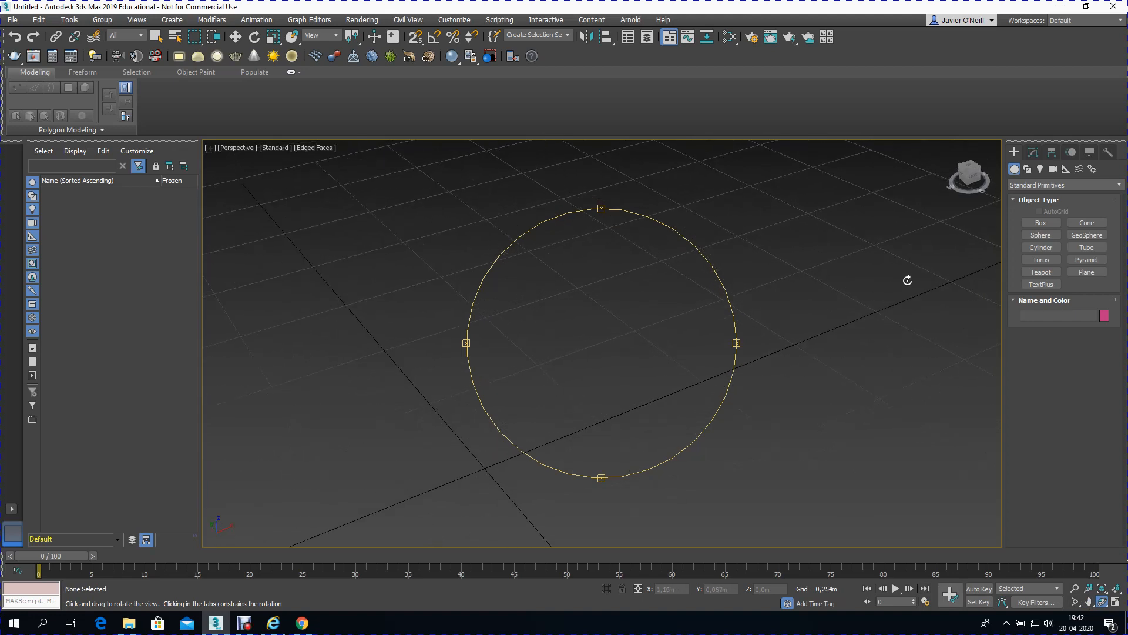
click(1048, 228)
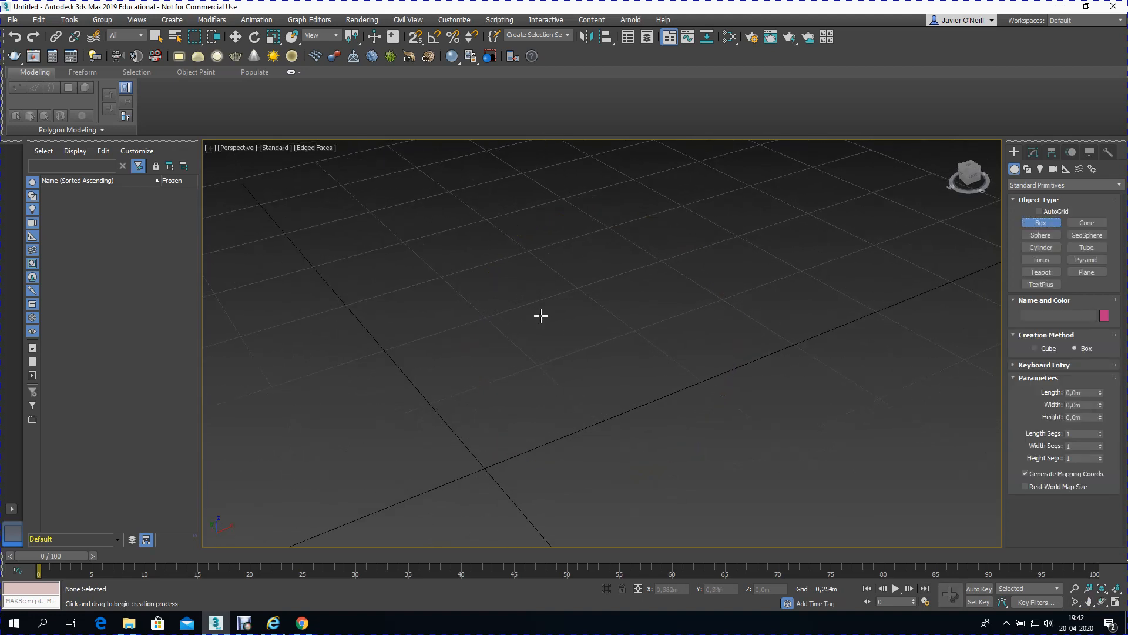
click(413, 37)
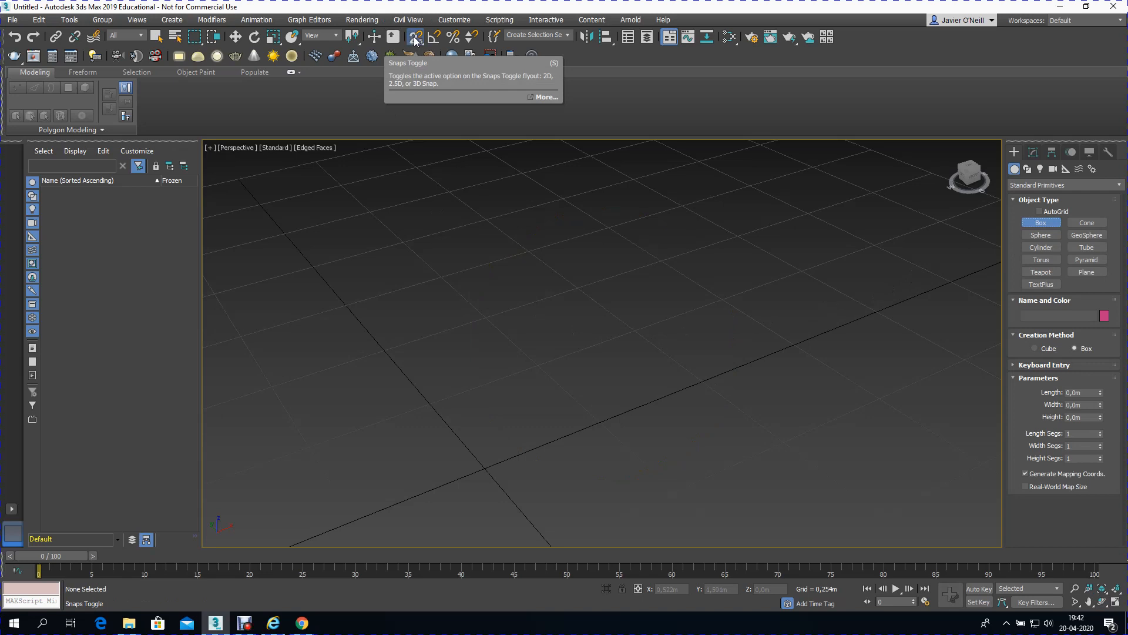
click(414, 39)
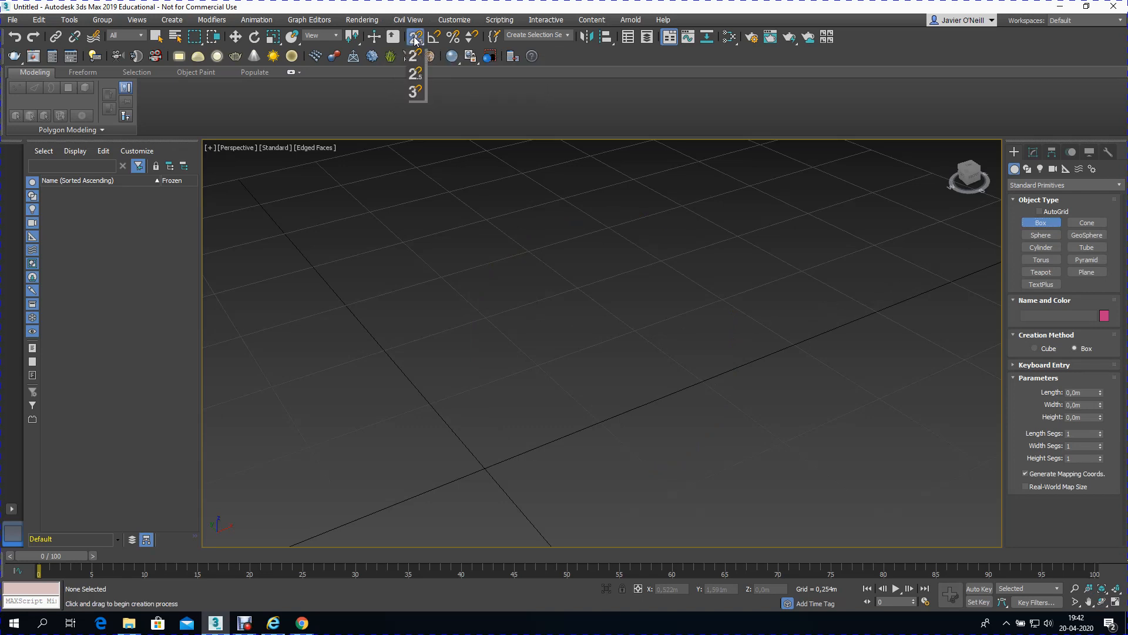
drag(414, 39, 415, 91)
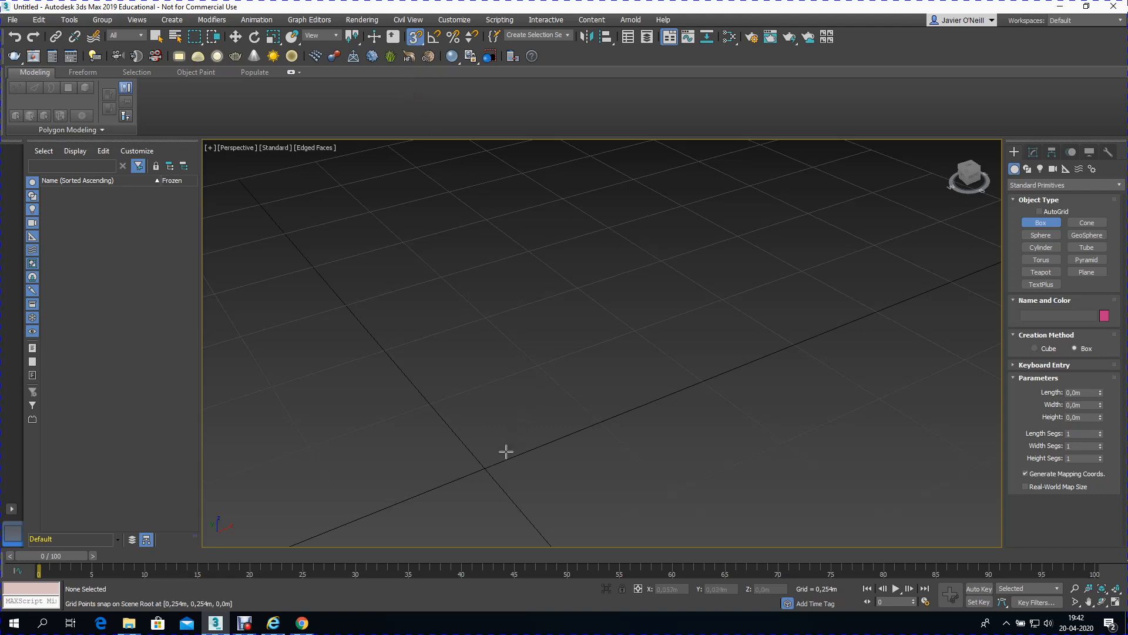
Step: Create a box from the grid origin, snapped to 0.254 m length, 0.254 m width and 0.508 m height
drag(485, 469, 539, 367)
click(530, 330)
click(476, 168)
Step: Disable Generate Mapping Coords. for the new box
click(1101, 601)
drag(588, 361, 550, 361)
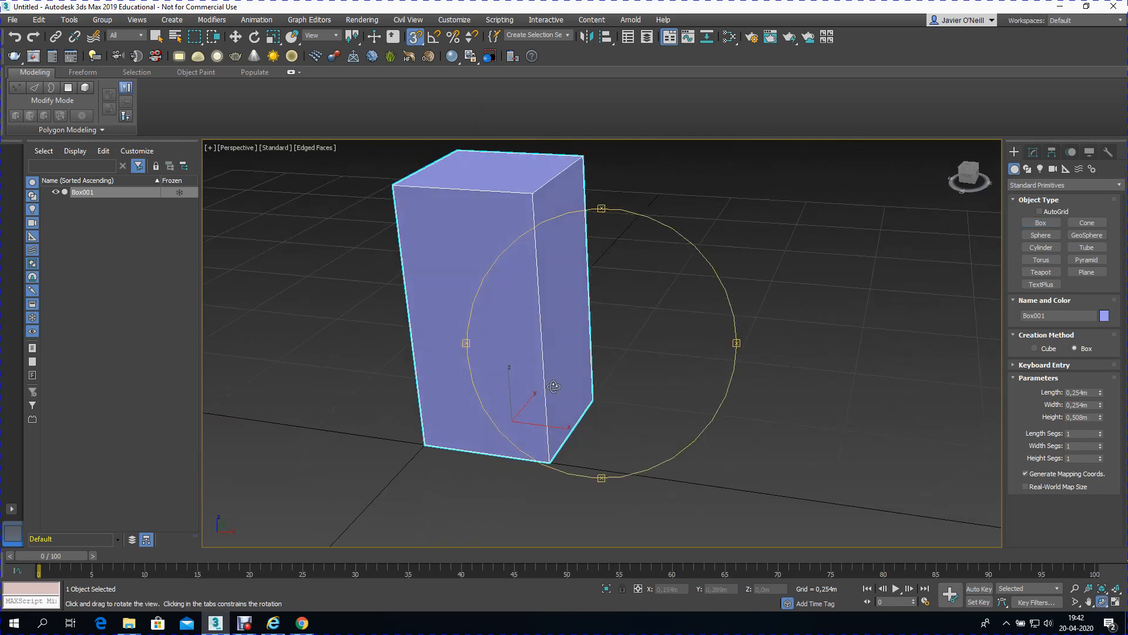
drag(571, 398, 651, 386)
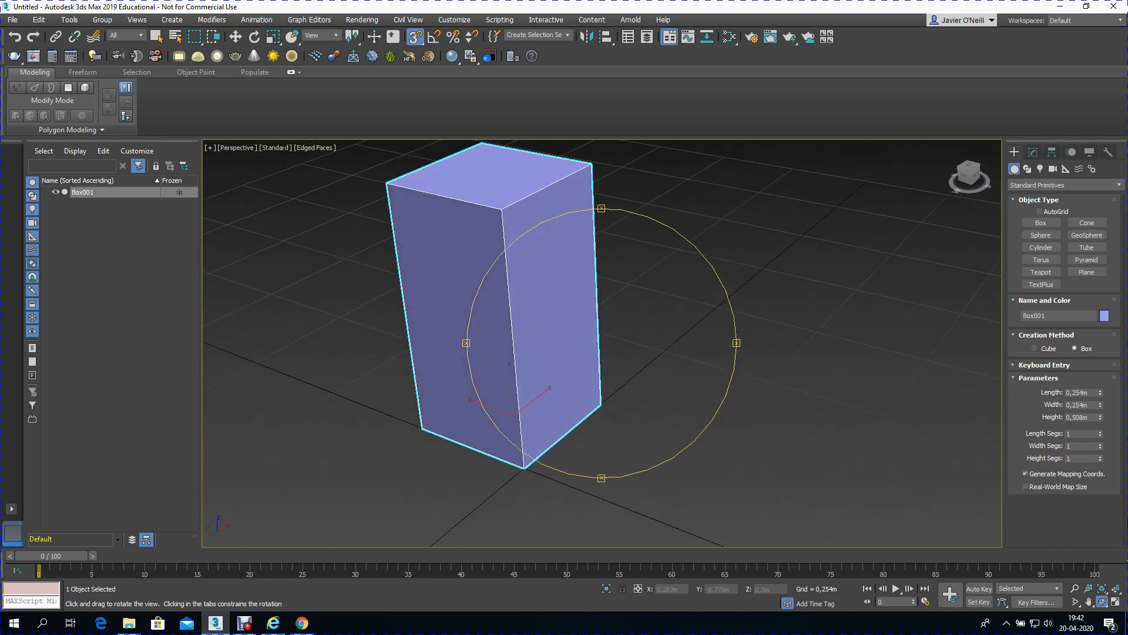
click(1026, 473)
drag(603, 320, 795, 398)
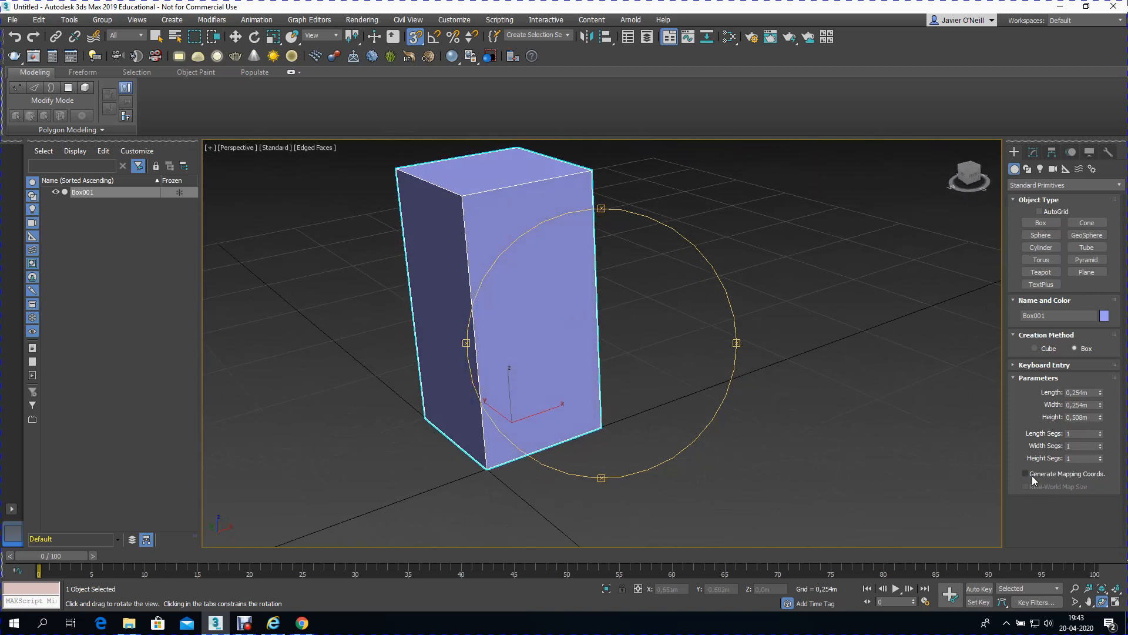
Step: Convert the box to an Editable Poly
click(1032, 153)
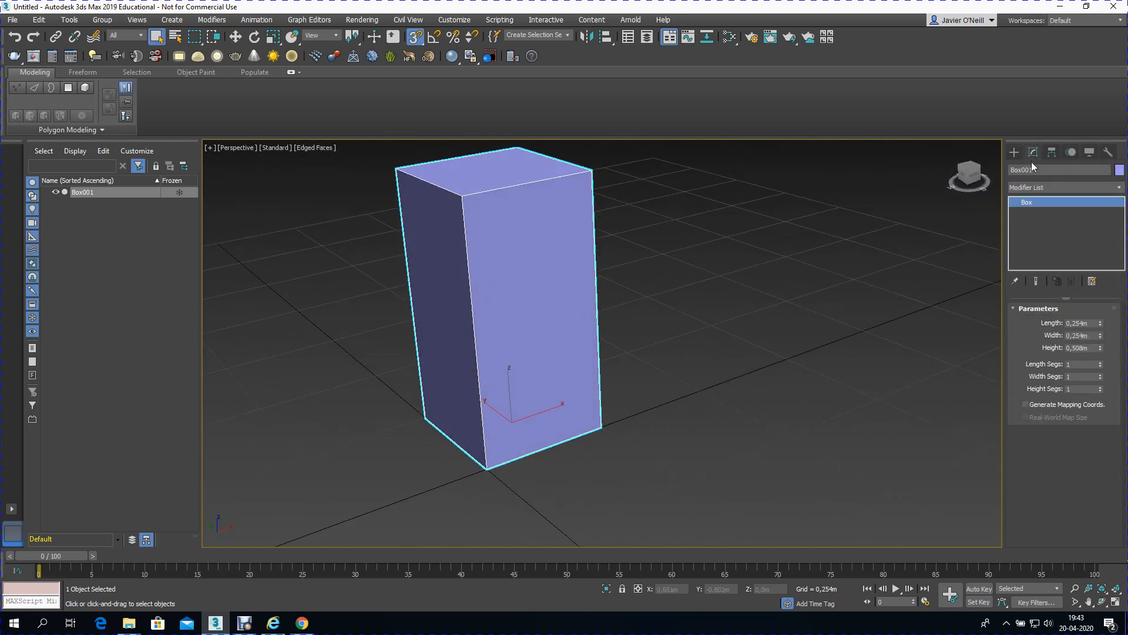
right_click(1028, 202)
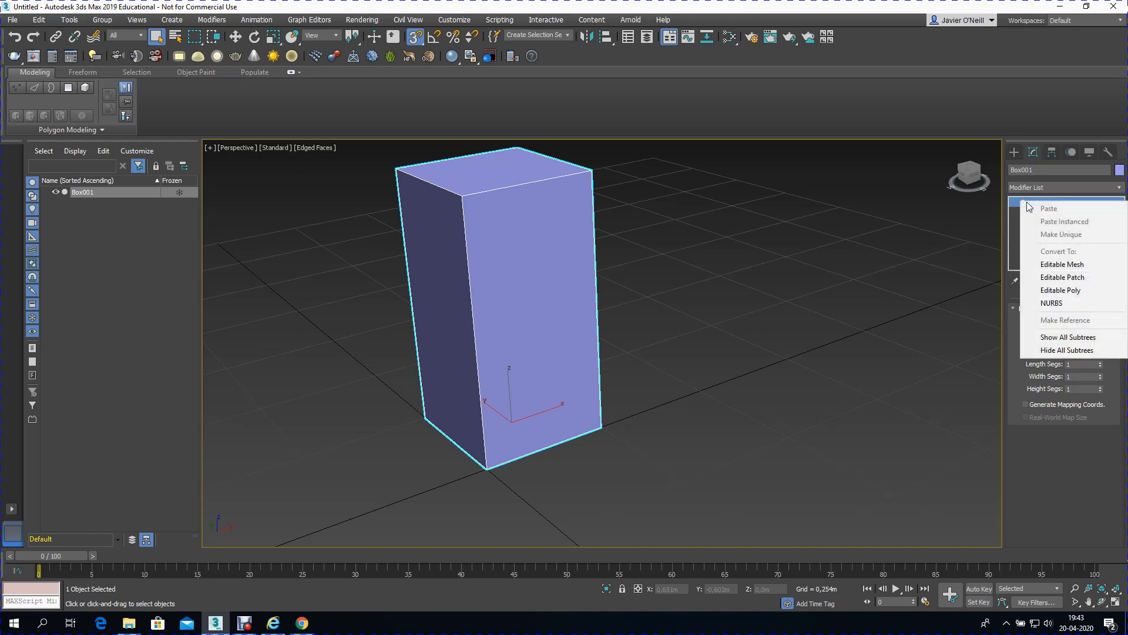
click(1051, 290)
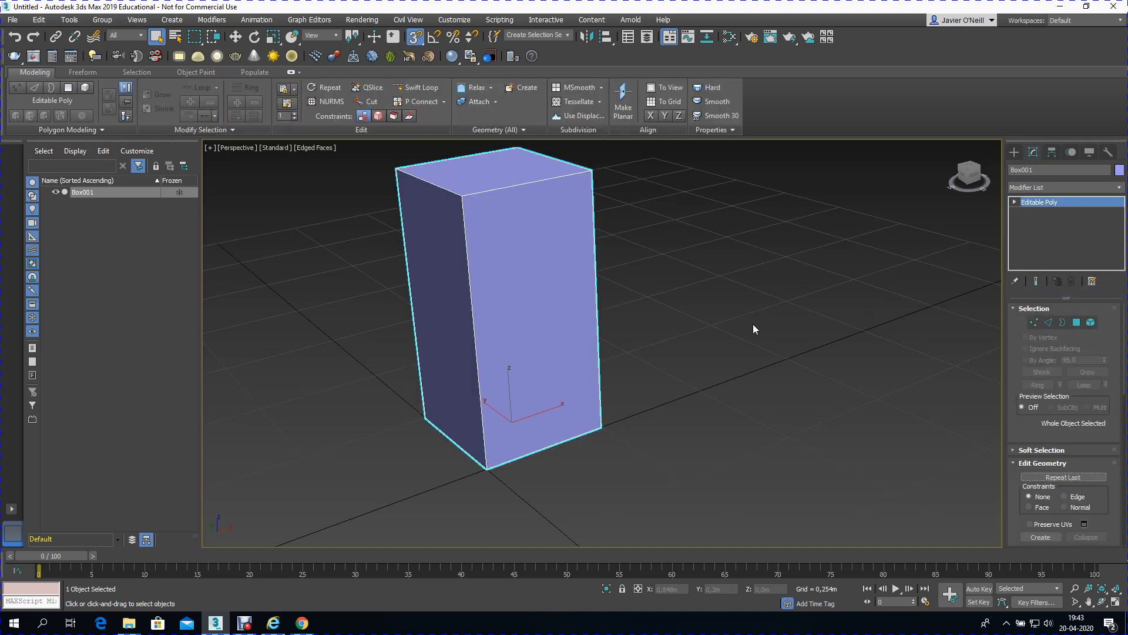
scroll(753, 323, down, 3)
scroll(749, 326, up, 3)
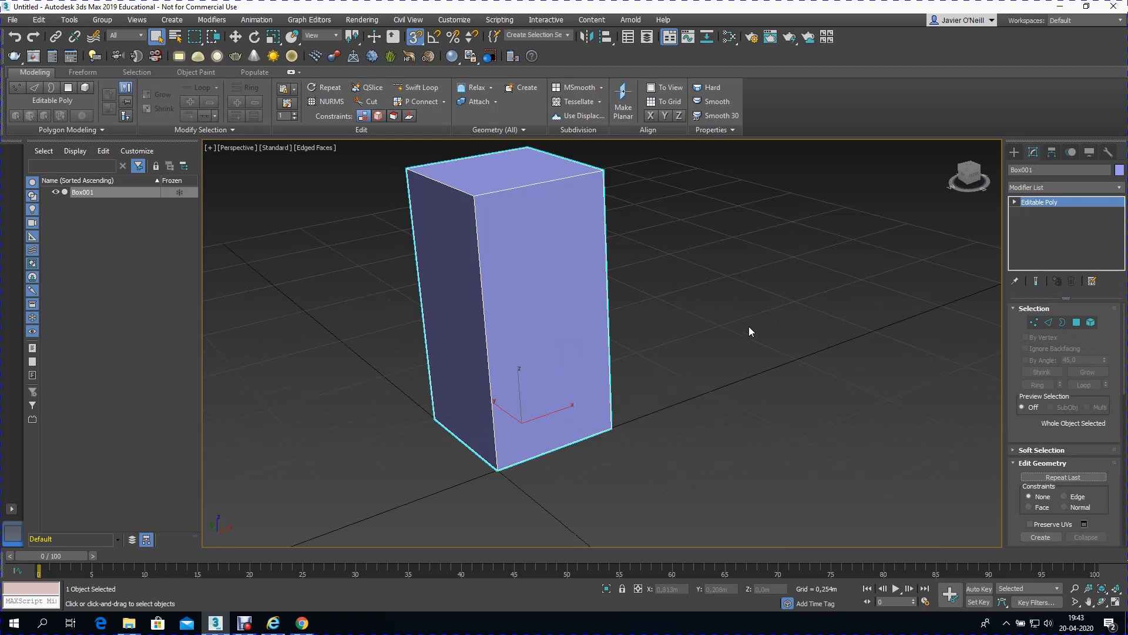
Step: Assign the standard Material #25 from the Slate Material Editor to the selected box and close the editor
key(m)
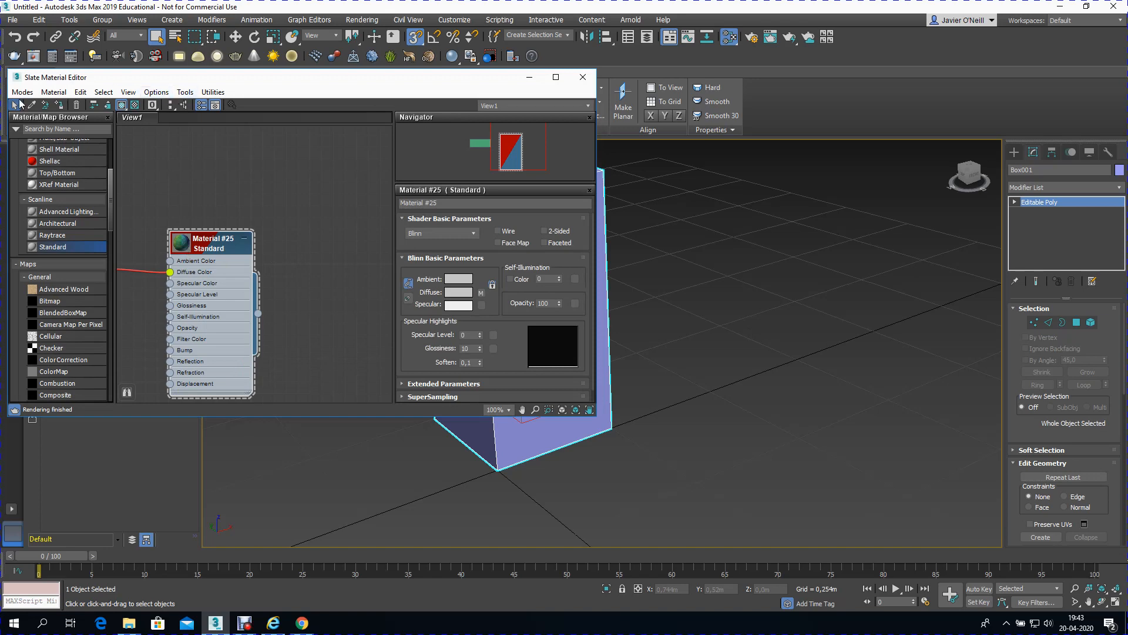
click(60, 107)
drag(176, 86, 862, 171)
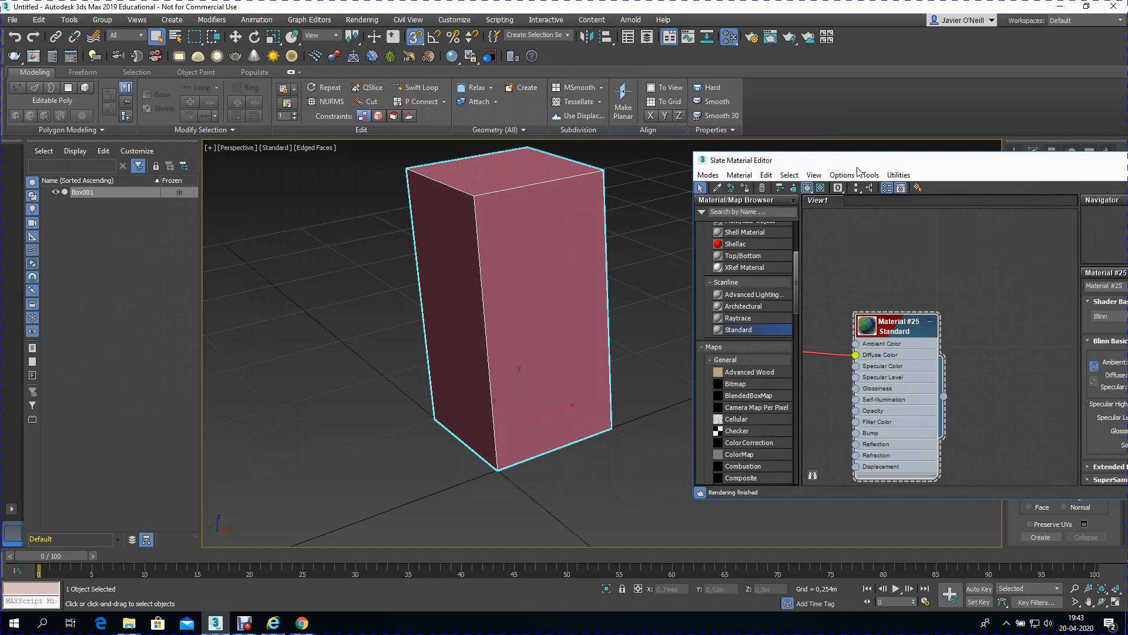
click(808, 188)
click(808, 188)
drag(771, 162, 262, 196)
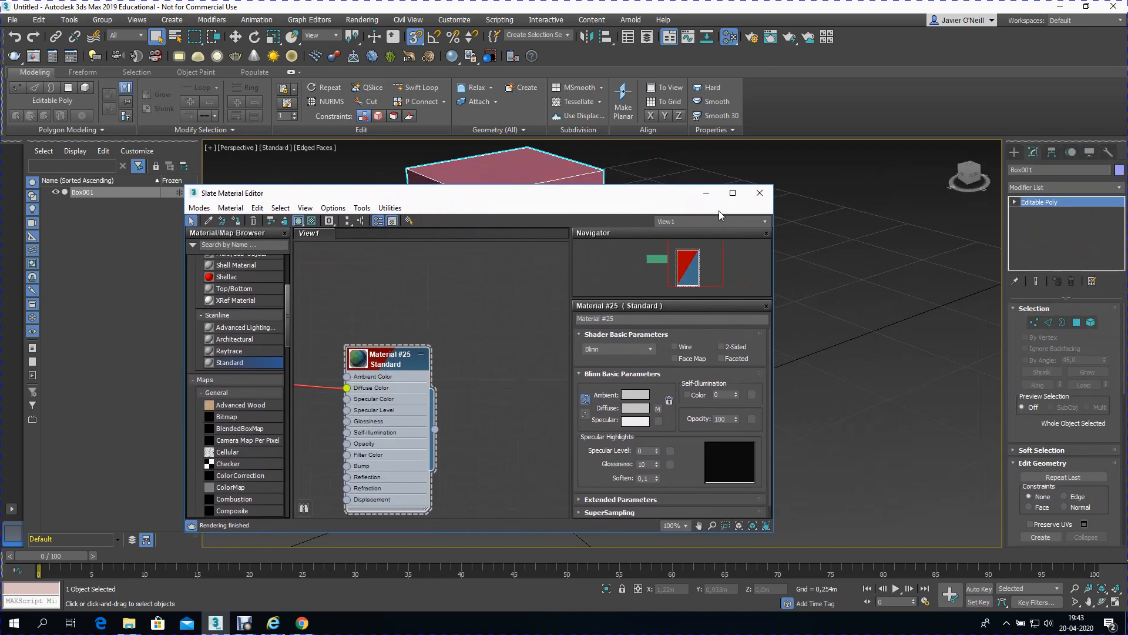
click(760, 192)
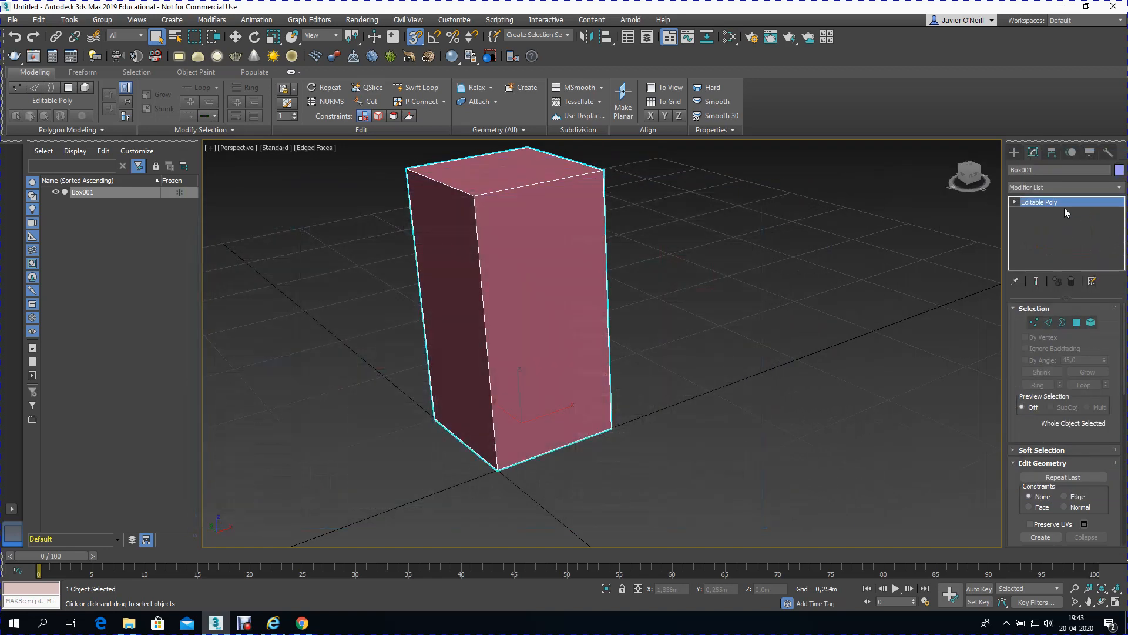
Step: Add an Unwrap UVW modifier above the box's Editable Poly and activate its Polygon level
click(1119, 187)
drag(1122, 233, 1121, 496)
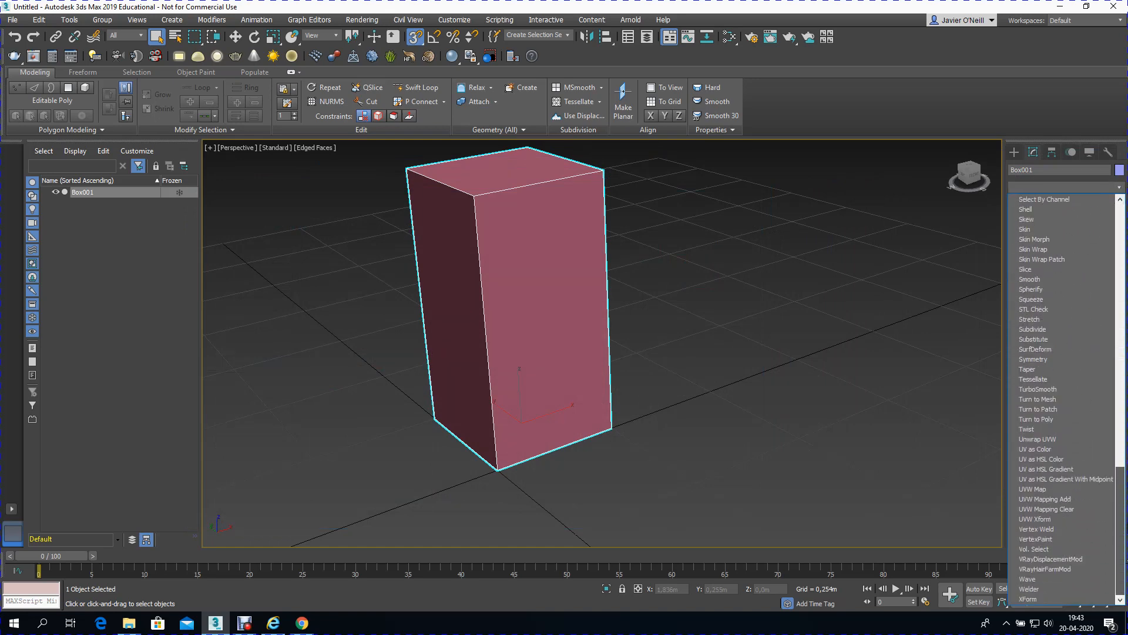
click(1031, 439)
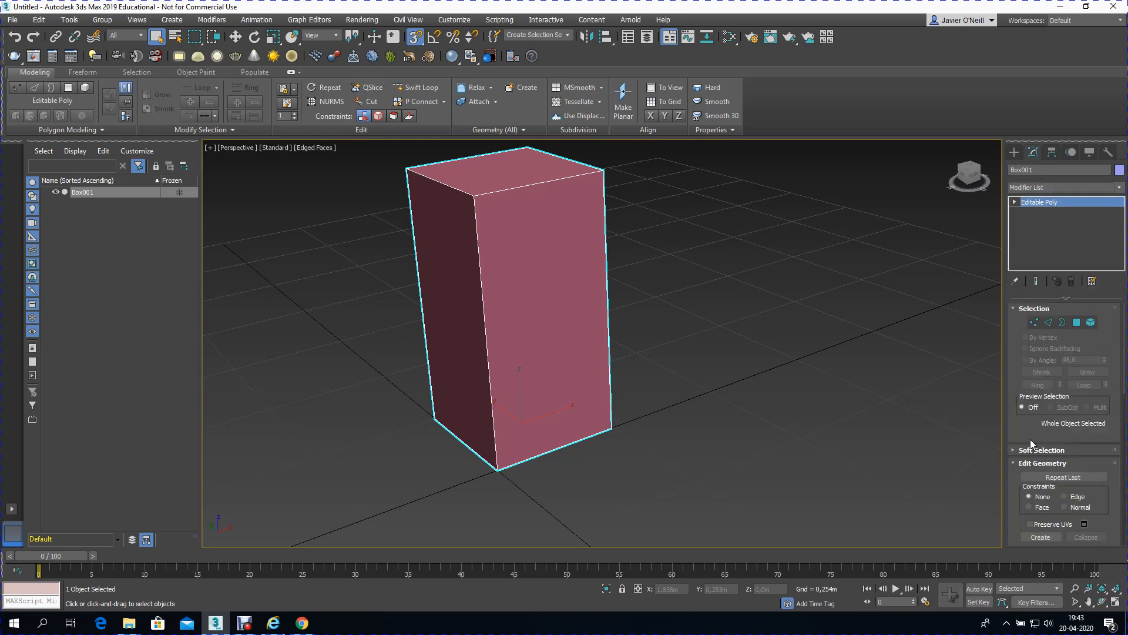
click(1026, 202)
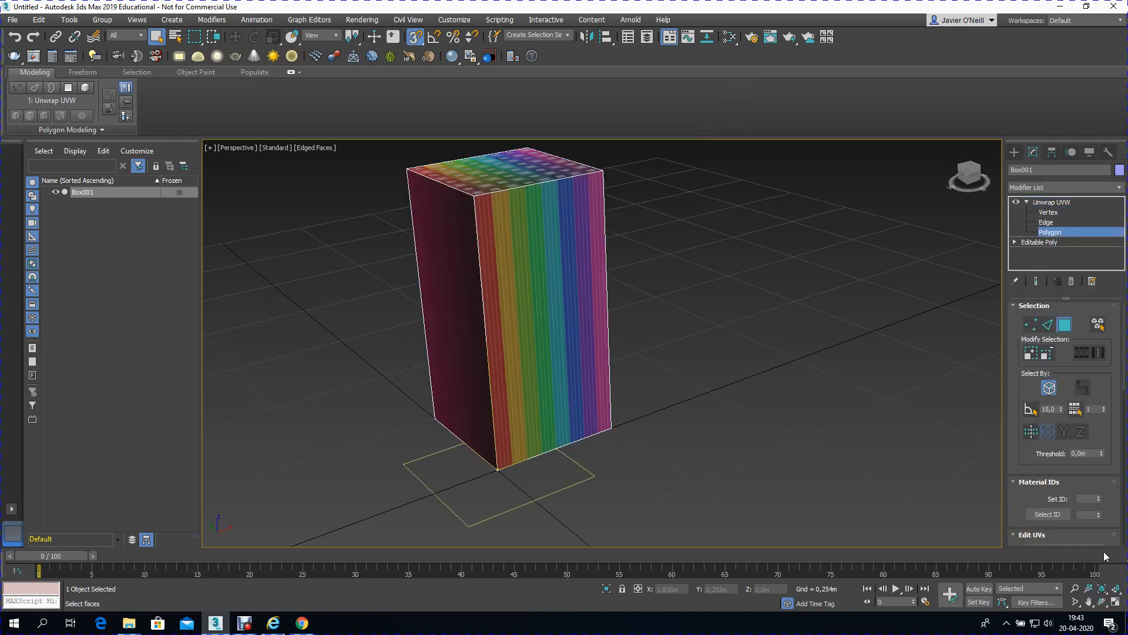
Step: Turn off Ignore Backfacing and select all polygons of the box
click(1102, 601)
mouse_move(611, 346)
mouse_down()
mouse_move(522, 348)
mouse_move(566, 181)
mouse_move(650, 277)
mouse_move(629, 372)
mouse_move(556, 368)
mouse_move(539, 350)
mouse_move(650, 373)
mouse_move(553, 378)
mouse_move(645, 404)
mouse_move(614, 372)
mouse_move(621, 354)
mouse_up()
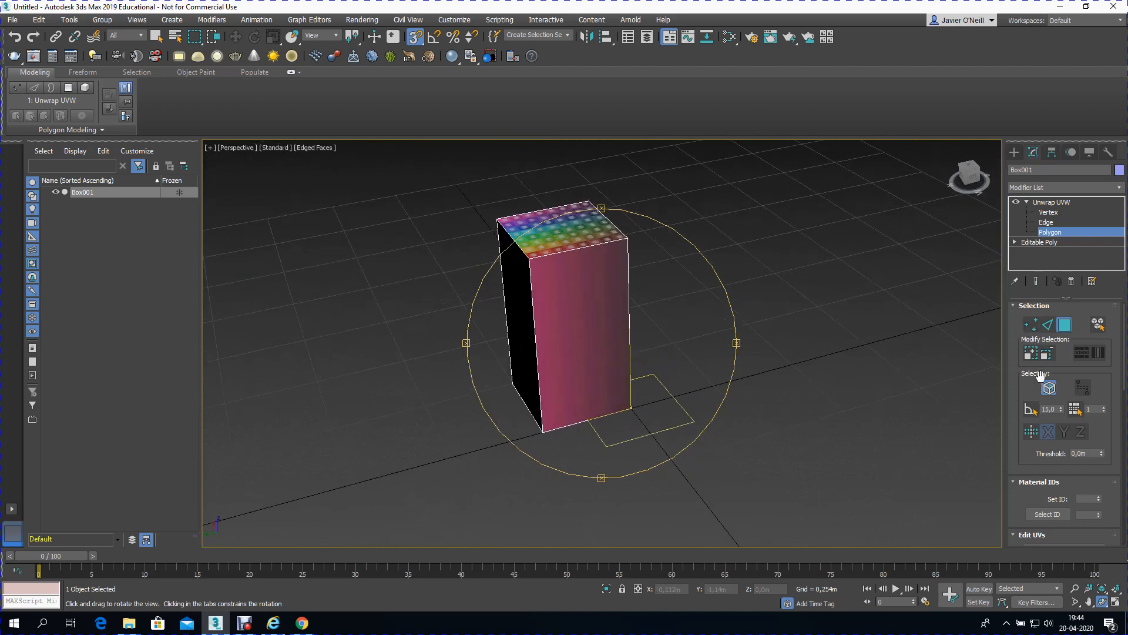
drag(1062, 357, 1061, 362)
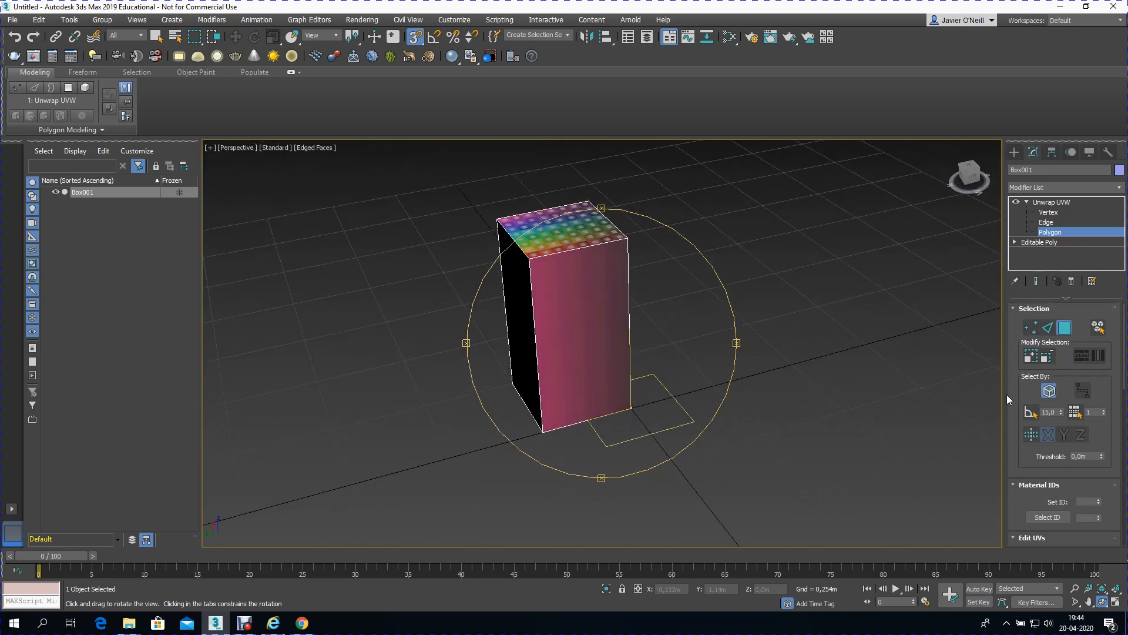
click(1050, 393)
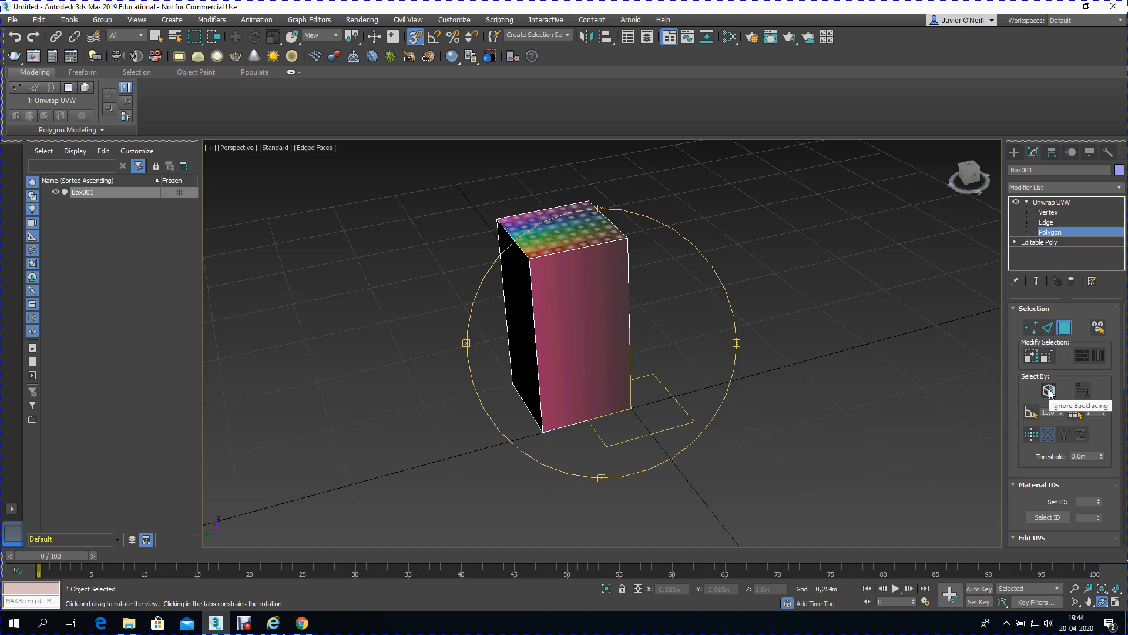
drag(645, 345, 652, 340)
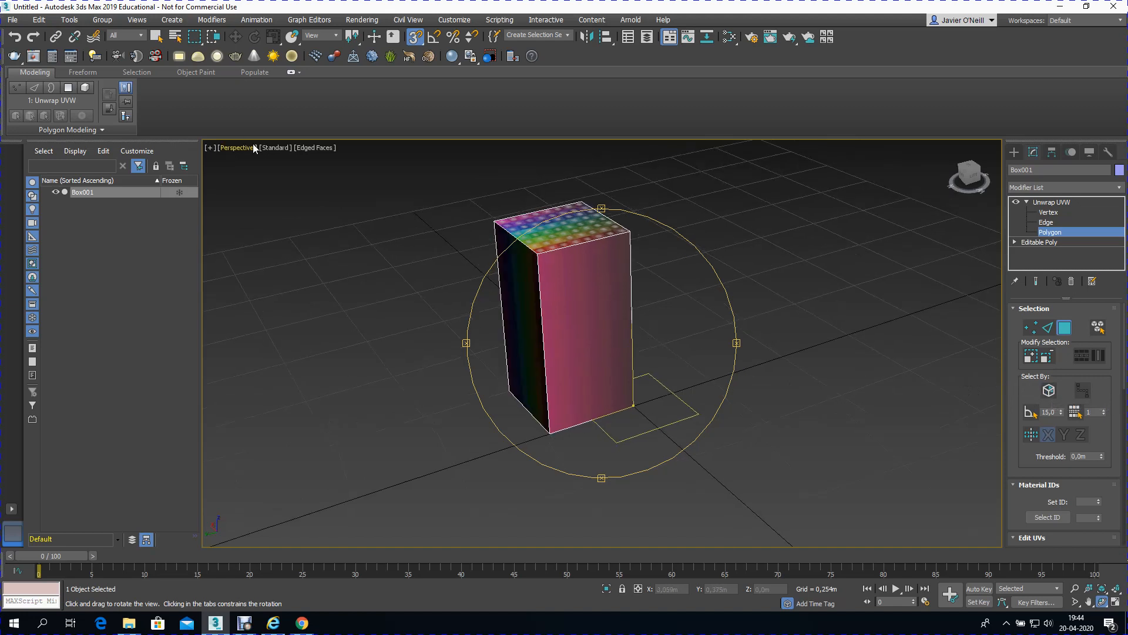
click(156, 37)
drag(675, 480, 675, 481)
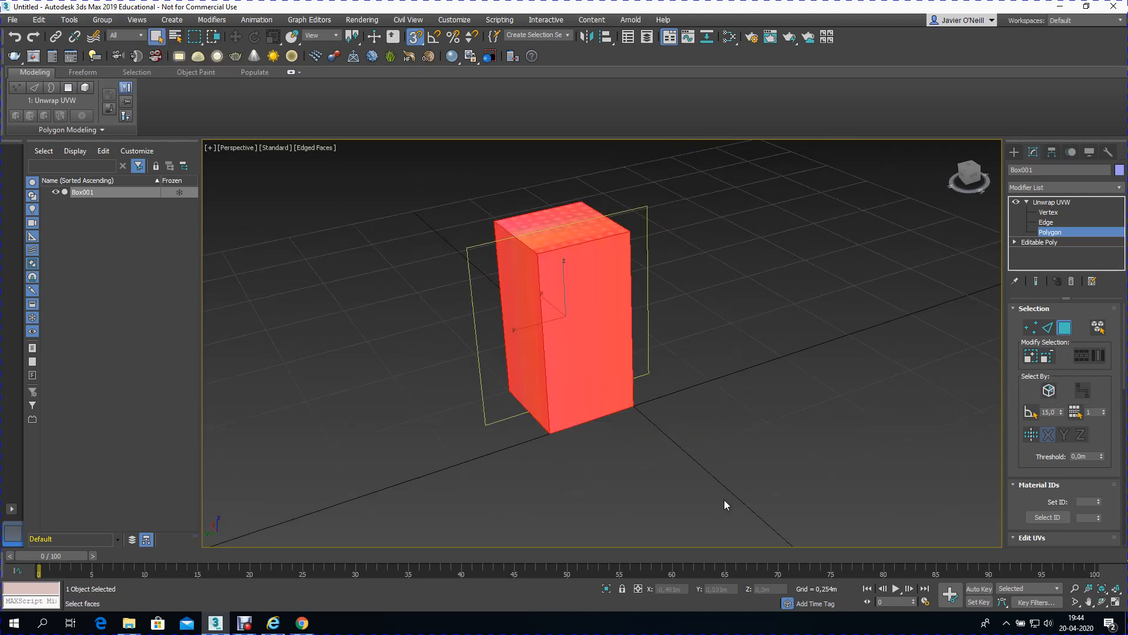
Step: Open the UV editor for the box's selected polygons
click(1101, 601)
drag(618, 432, 493, 323)
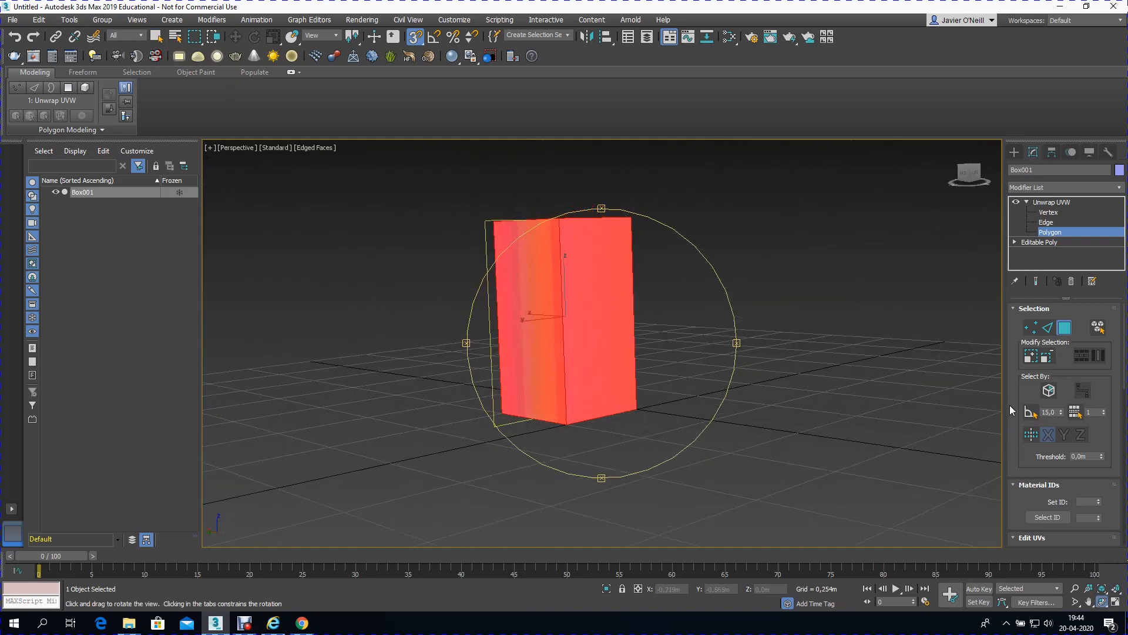
scroll(1019, 393, down, 5)
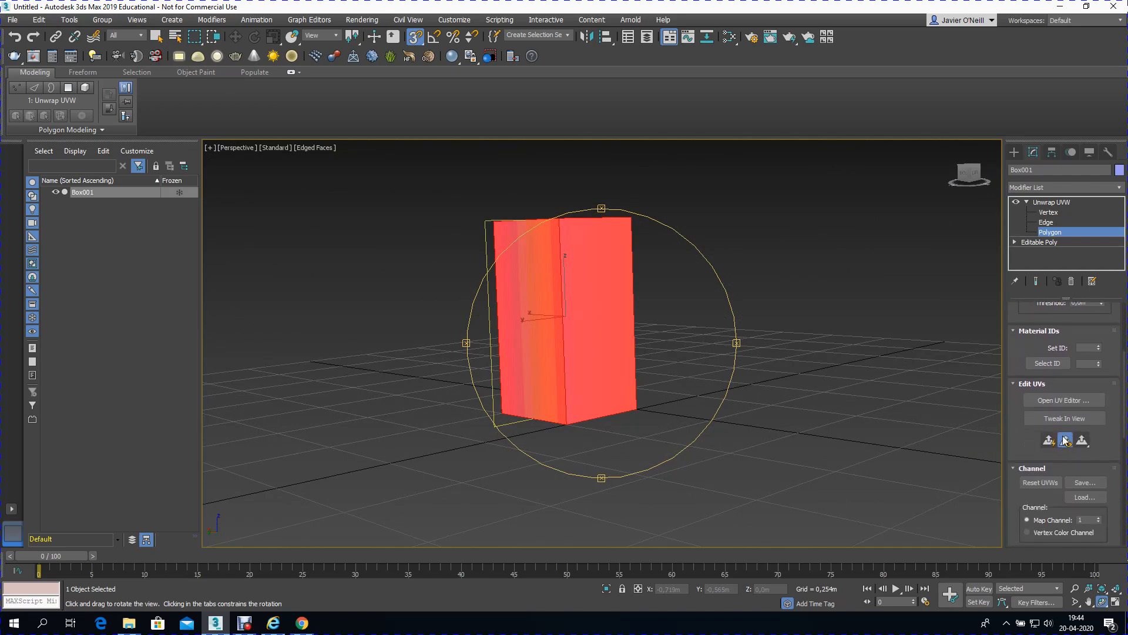
click(1056, 402)
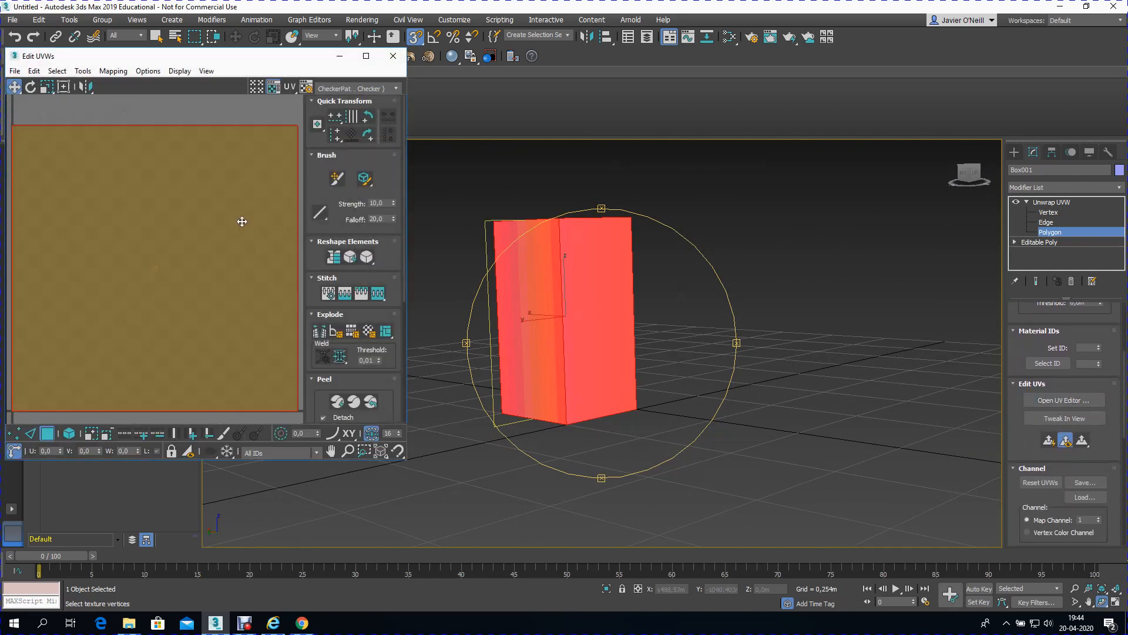
Step: Apply Flatten Mapping to the selected polygons with a 45.0 polygon angle threshold and 0.001 spacing, keeping Normalize Clusters, Rotate Clusters and Fill Holes on
scroll(210, 246, down, 3)
alt+middle_drag(650, 323, 587, 335)
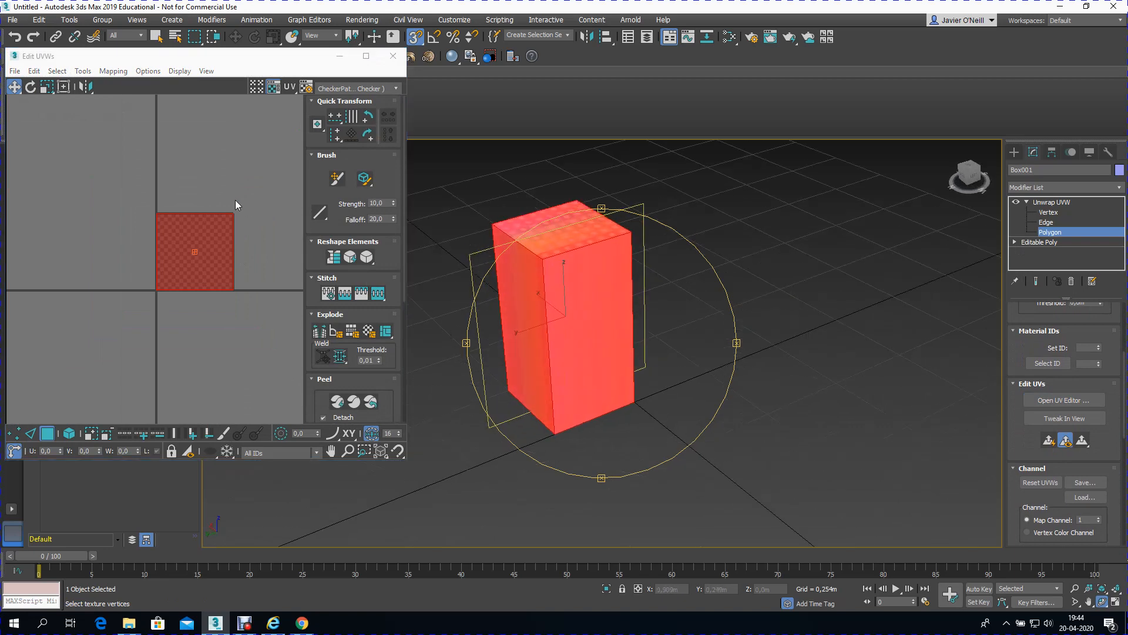
click(82, 71)
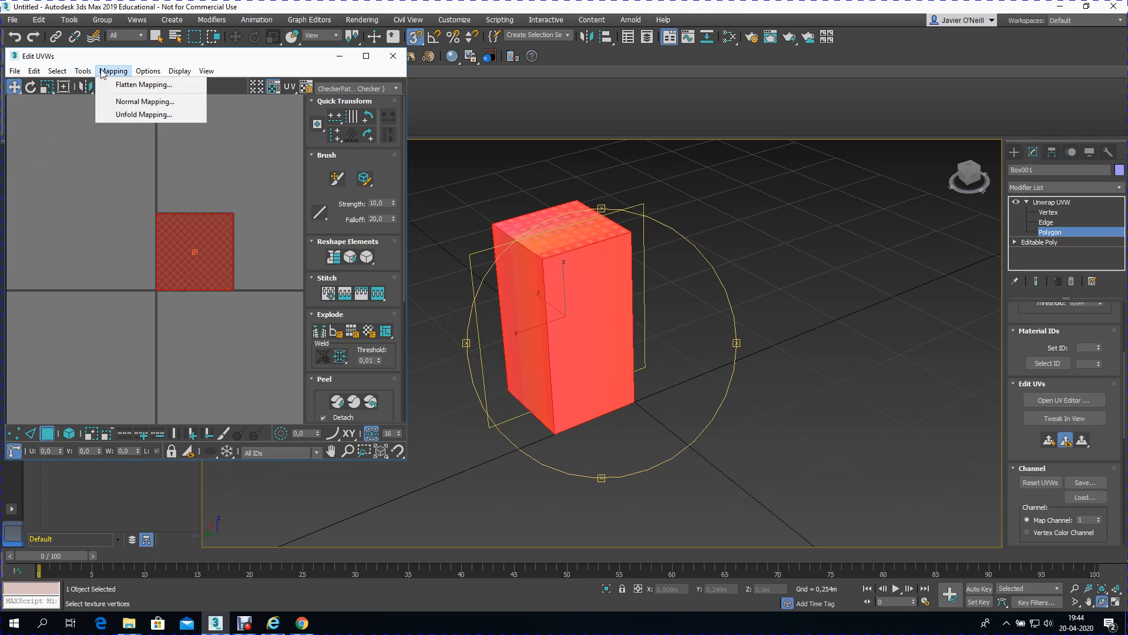
click(103, 58)
click(106, 72)
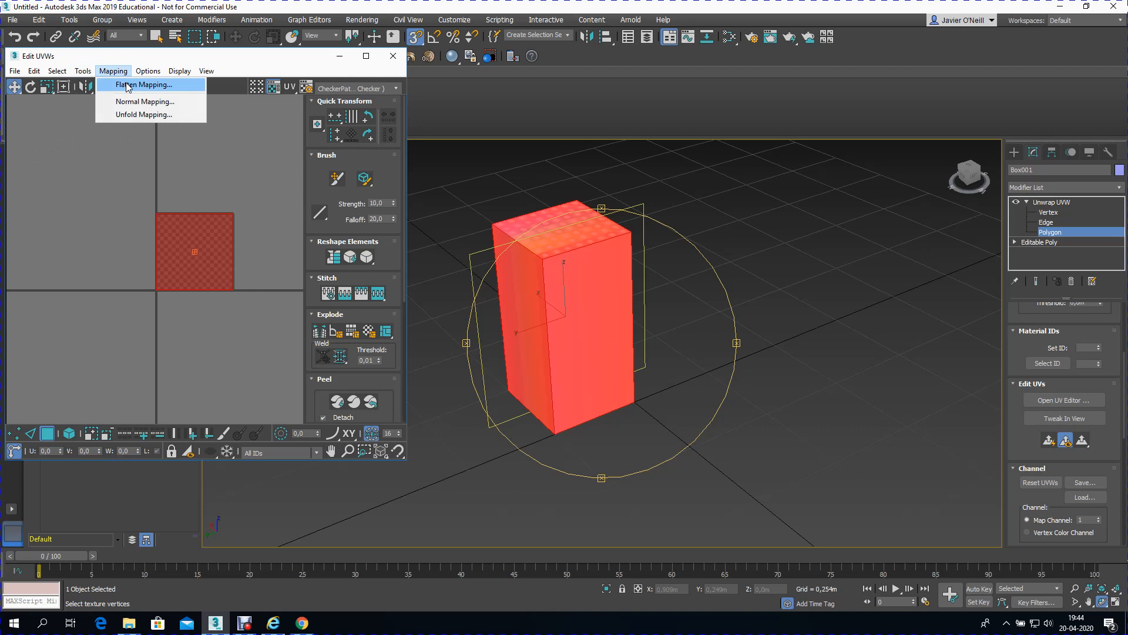
click(126, 86)
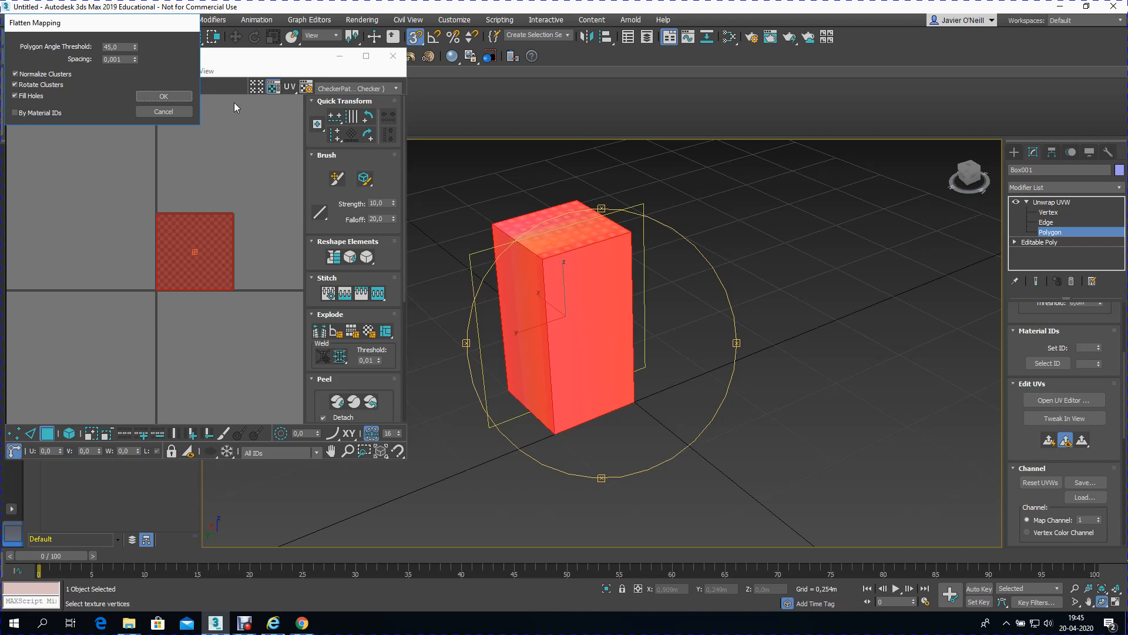
click(163, 96)
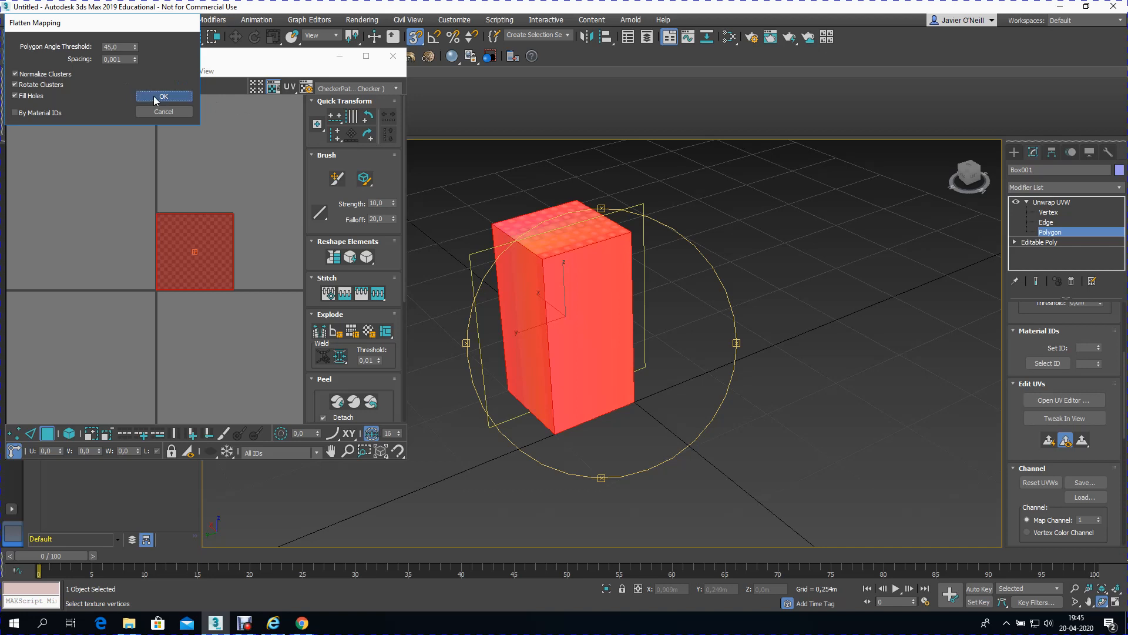
scroll(211, 240, up, 3)
scroll(211, 240, up, 5)
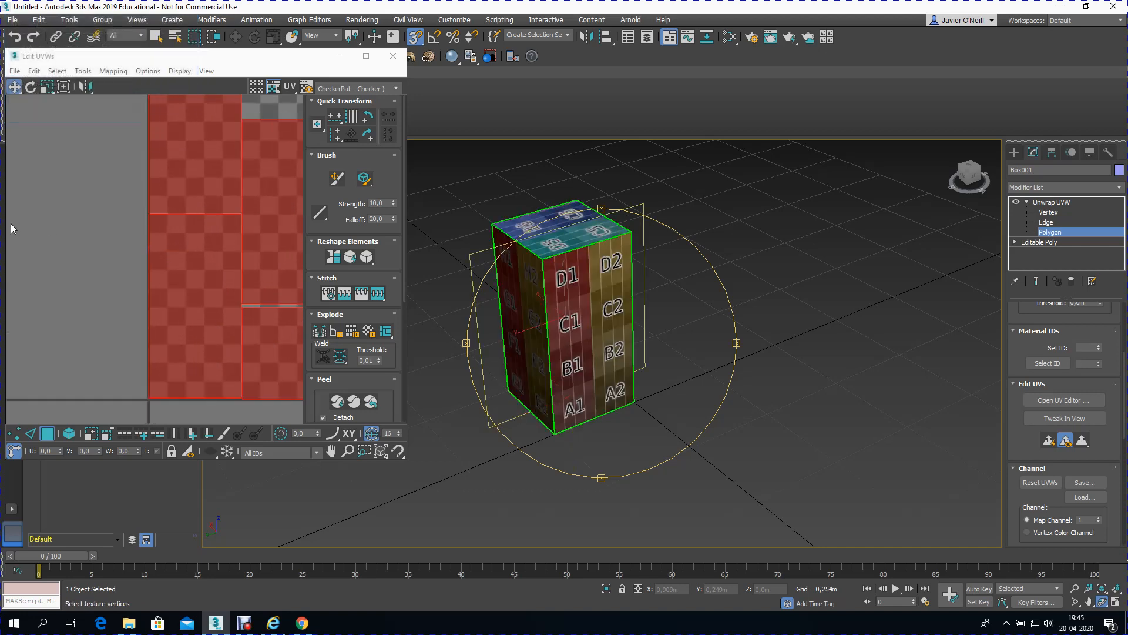
scroll(179, 254, down, 6)
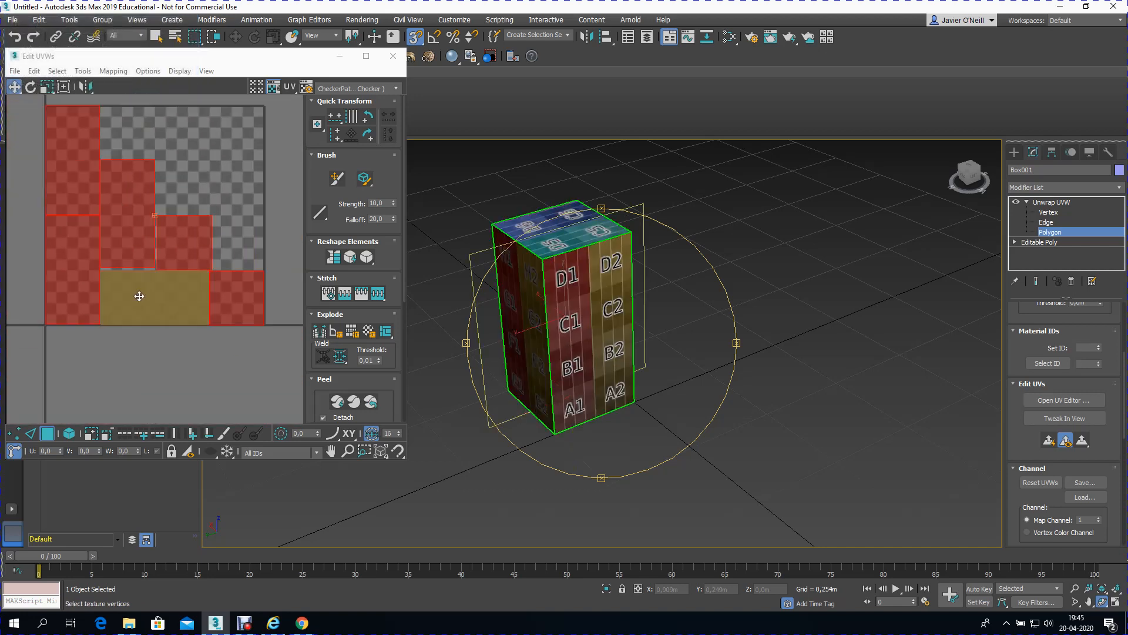
Step: Move the wide horizontal face up outside the UV tile and the upper tall face out to the tile's upper left
click(149, 373)
click(141, 311)
scroll(141, 312, down, 4)
drag(141, 312, 217, 183)
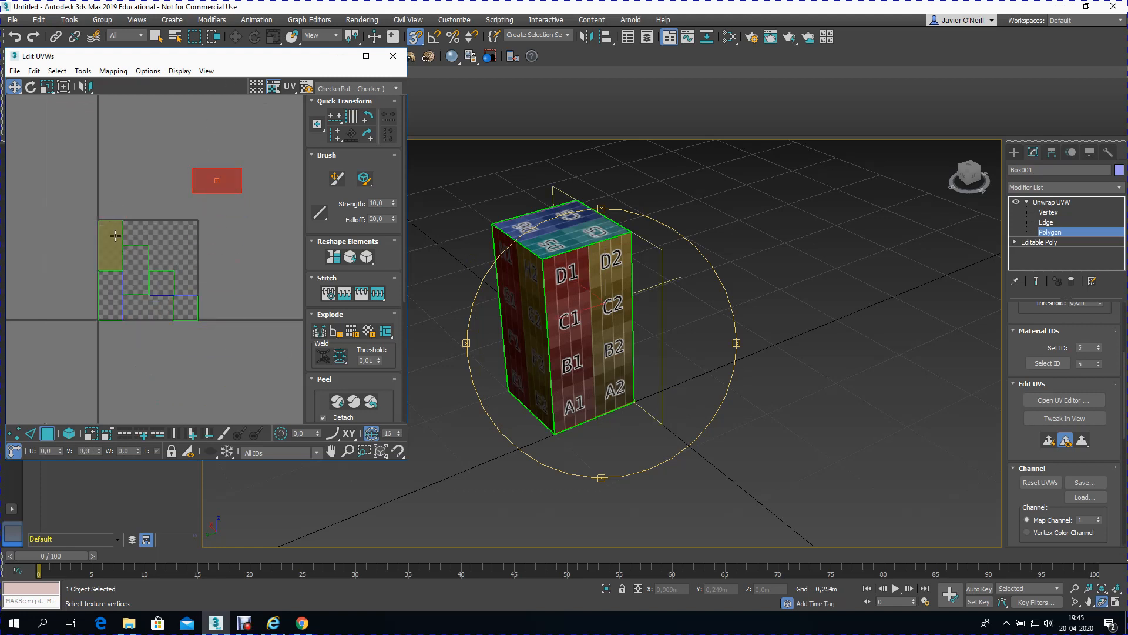
click(110, 246)
drag(111, 246, 75, 153)
click(288, 195)
click(219, 175)
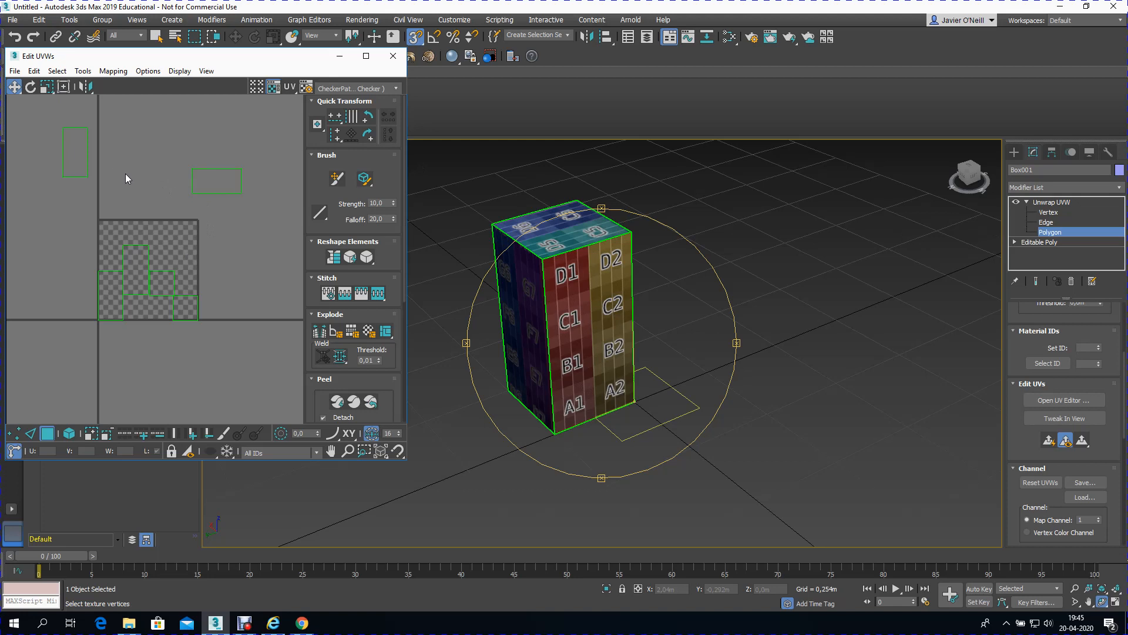
click(202, 187)
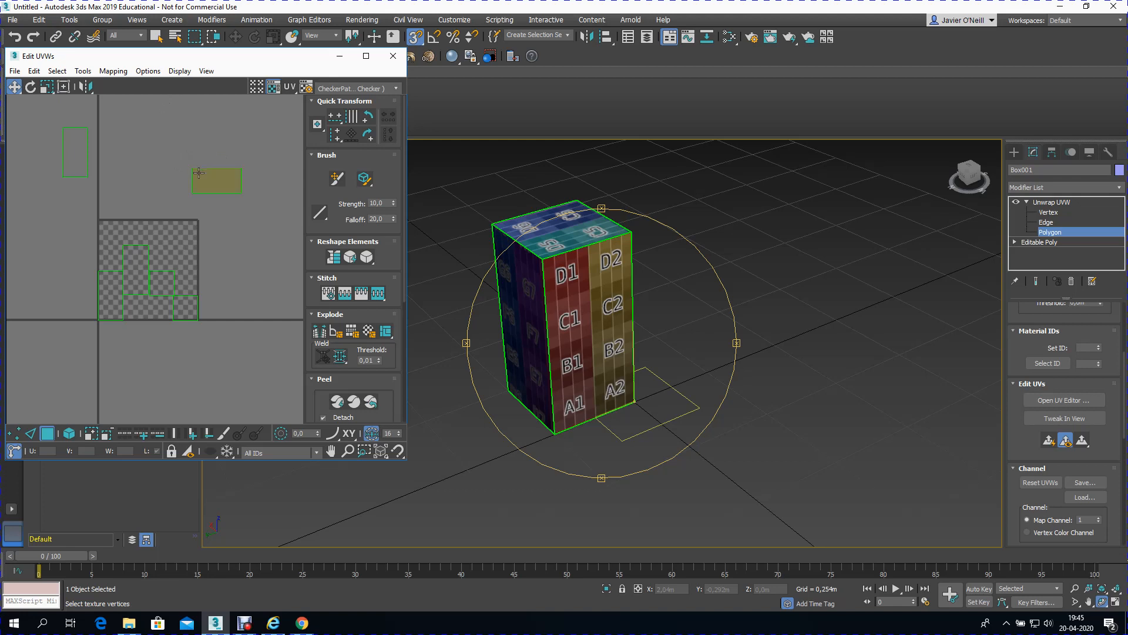
Step: At Edge level, stitch the upper long edge of the separated horizontal face, keeping Align Clusters, Scale Clusters and a bias of 0,5
scroll(200, 174, up, 2)
click(1048, 223)
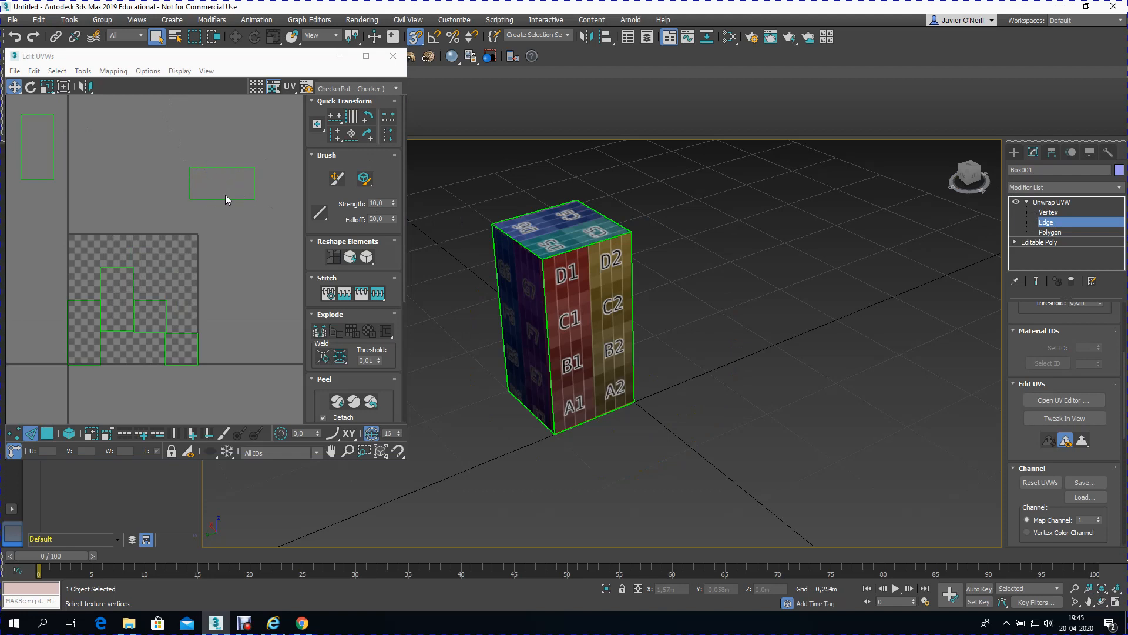
click(213, 142)
click(223, 168)
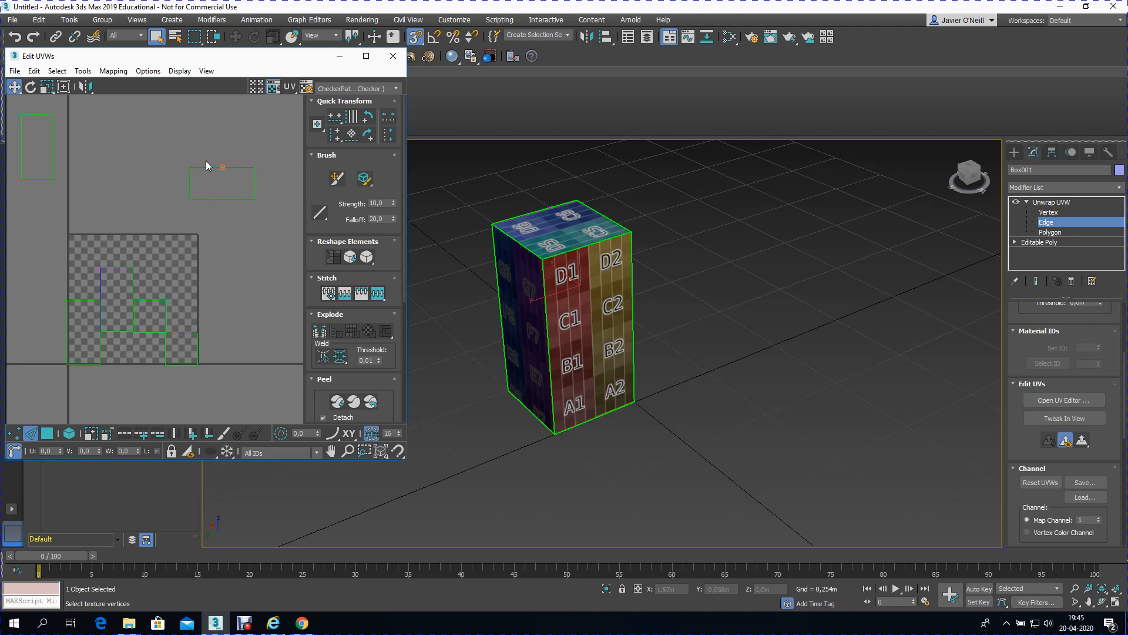
click(82, 71)
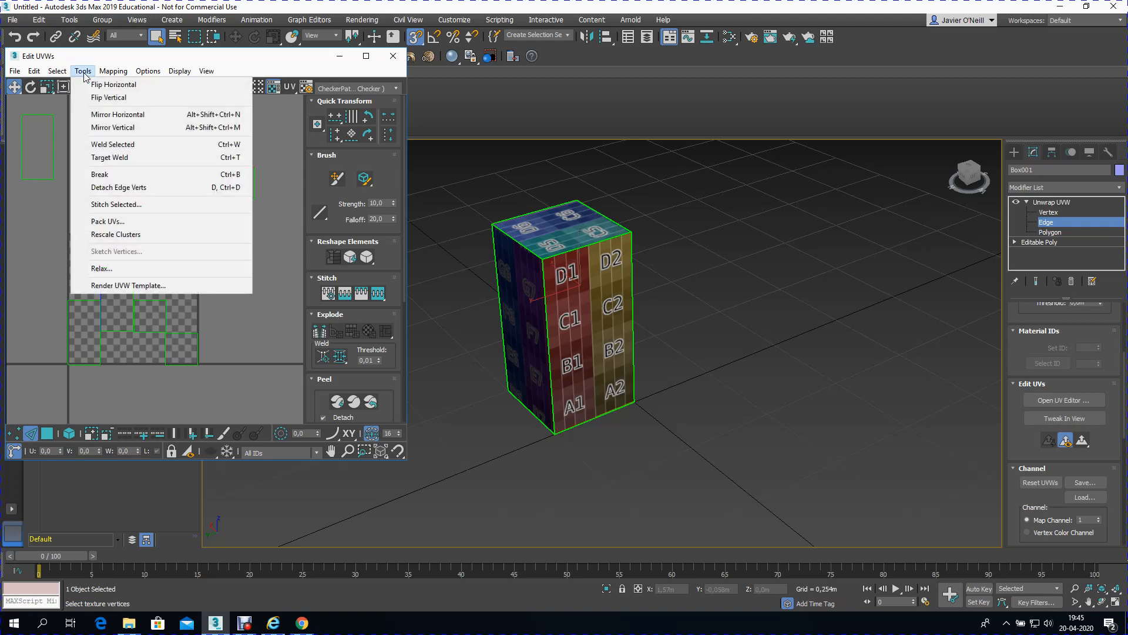
click(131, 206)
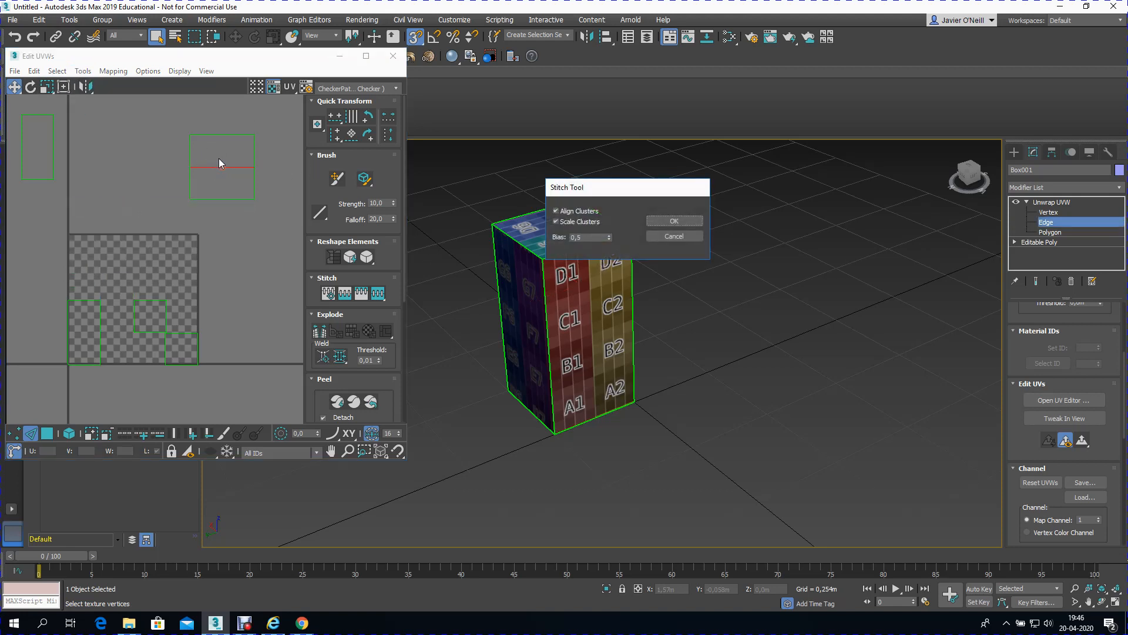
click(674, 221)
Step: Stitch the adjoining face to the lower long edge of the horizontal face with the same Stitch settings
click(224, 198)
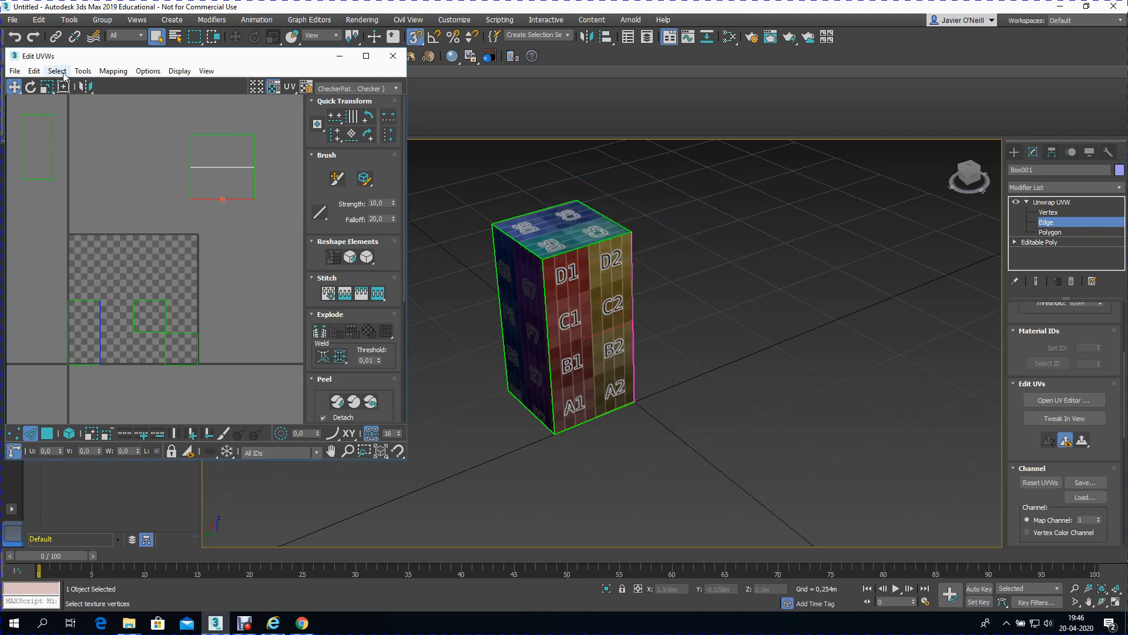
click(83, 72)
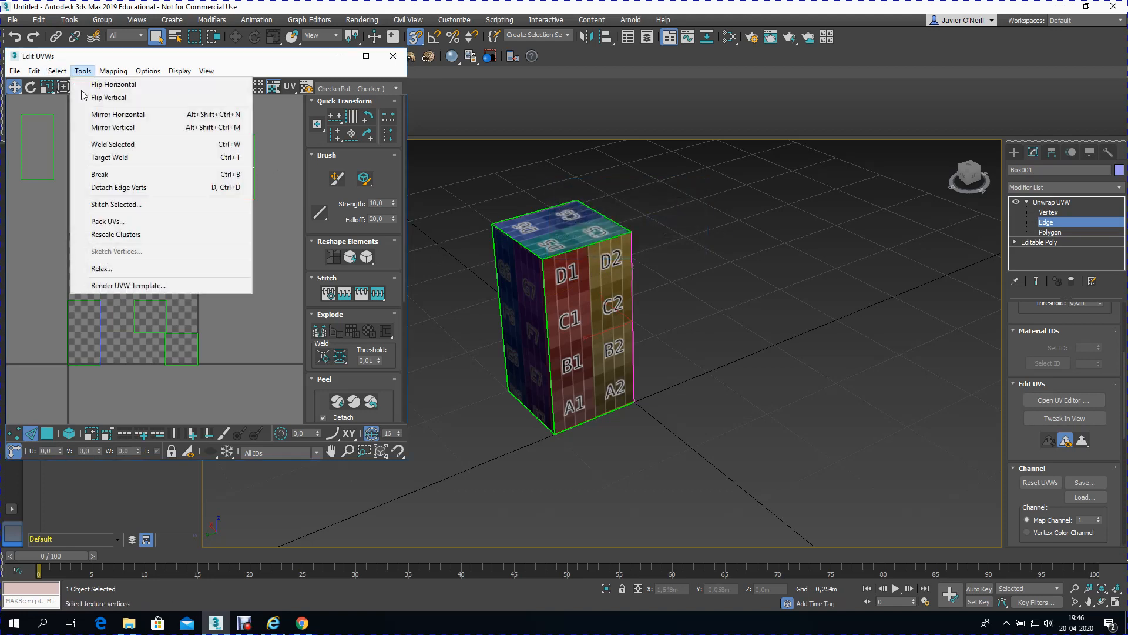
click(106, 204)
click(670, 220)
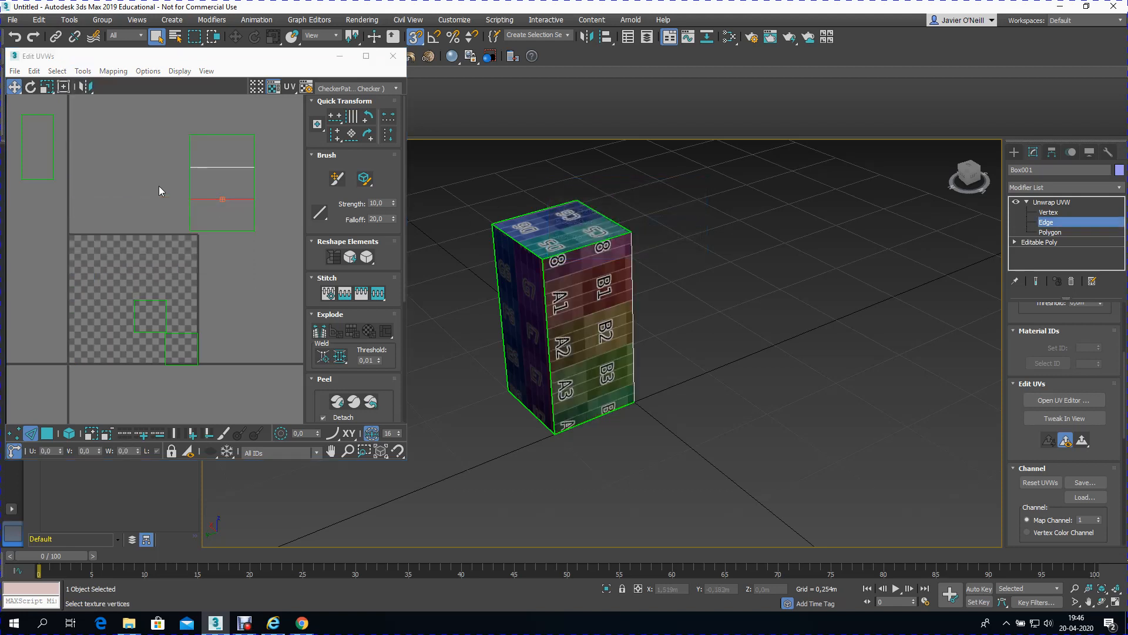
Step: Stitch the two small end faces to the left and right short edges of the horizontal face
click(189, 182)
click(83, 71)
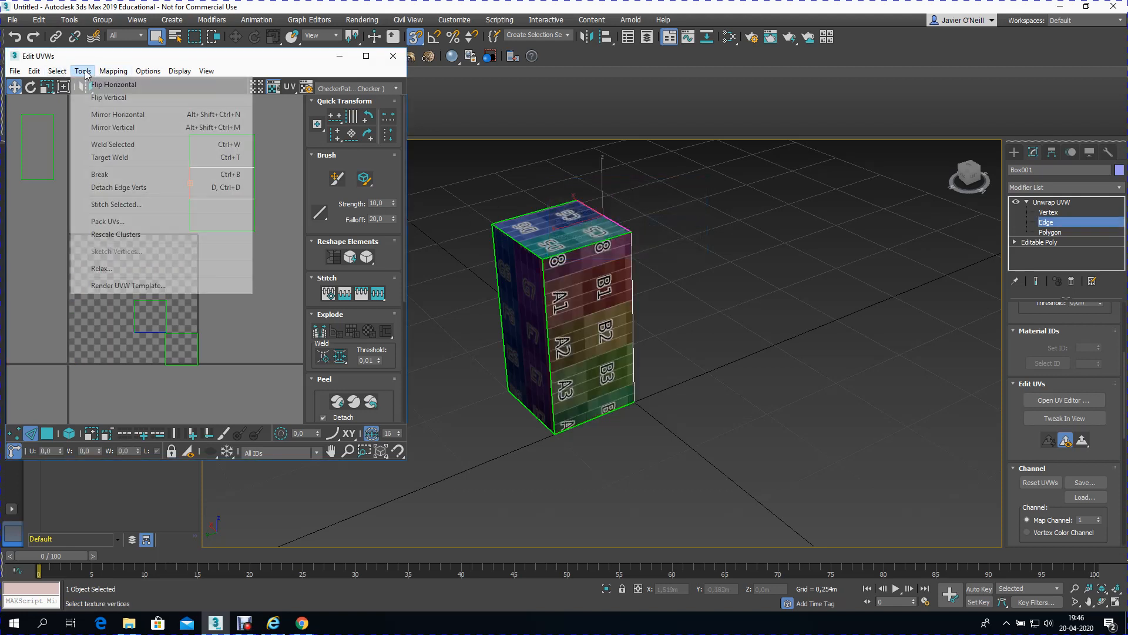
click(106, 204)
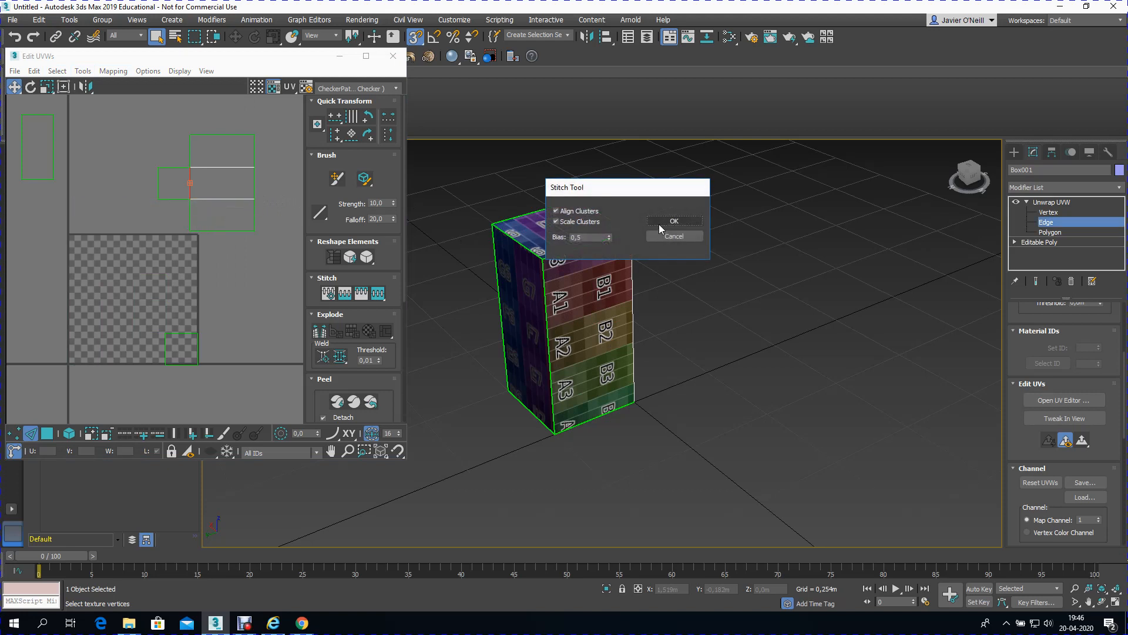
click(674, 221)
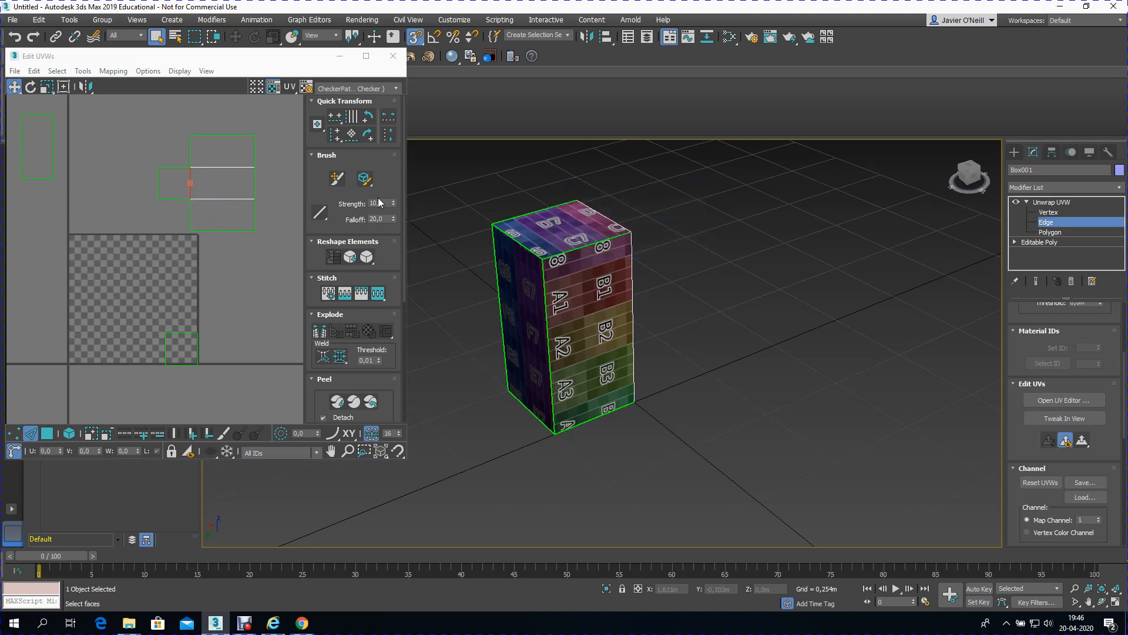
click(83, 72)
click(108, 204)
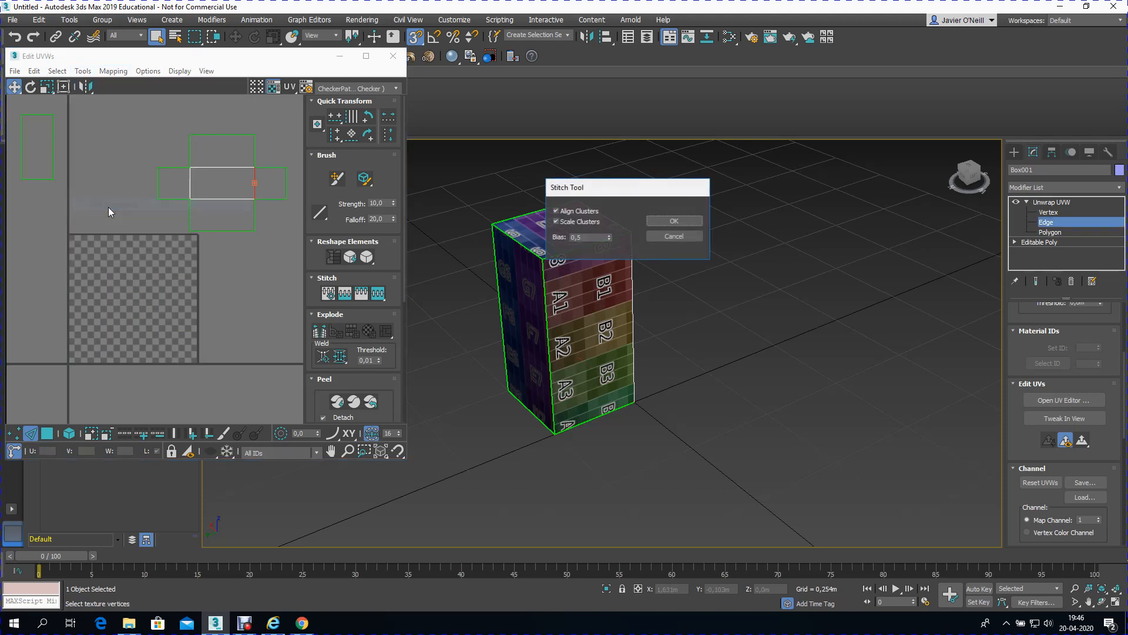
click(674, 221)
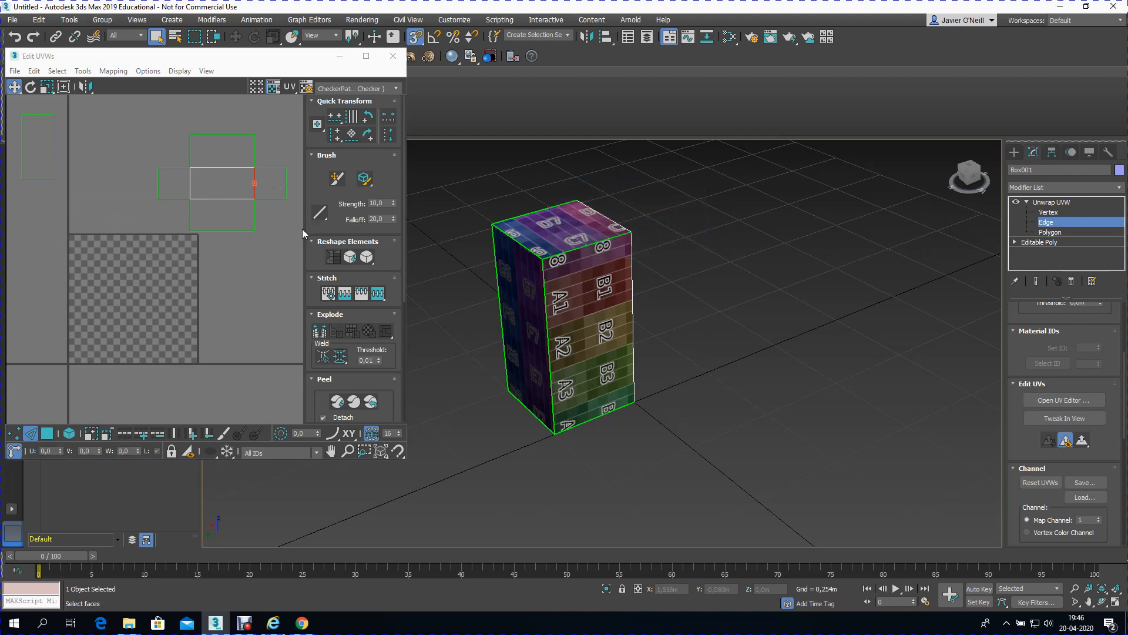
Step: Stitch the remaining tall face to the bottom edge of the lowest face to complete the cross-shaped layout
click(242, 229)
click(83, 71)
click(99, 204)
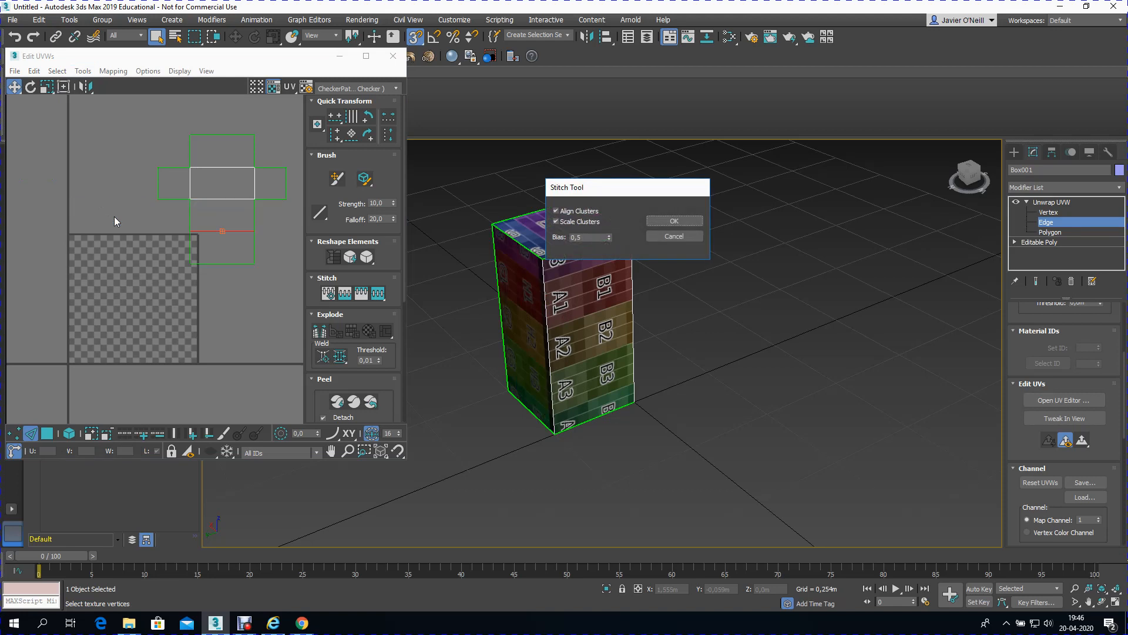
click(662, 221)
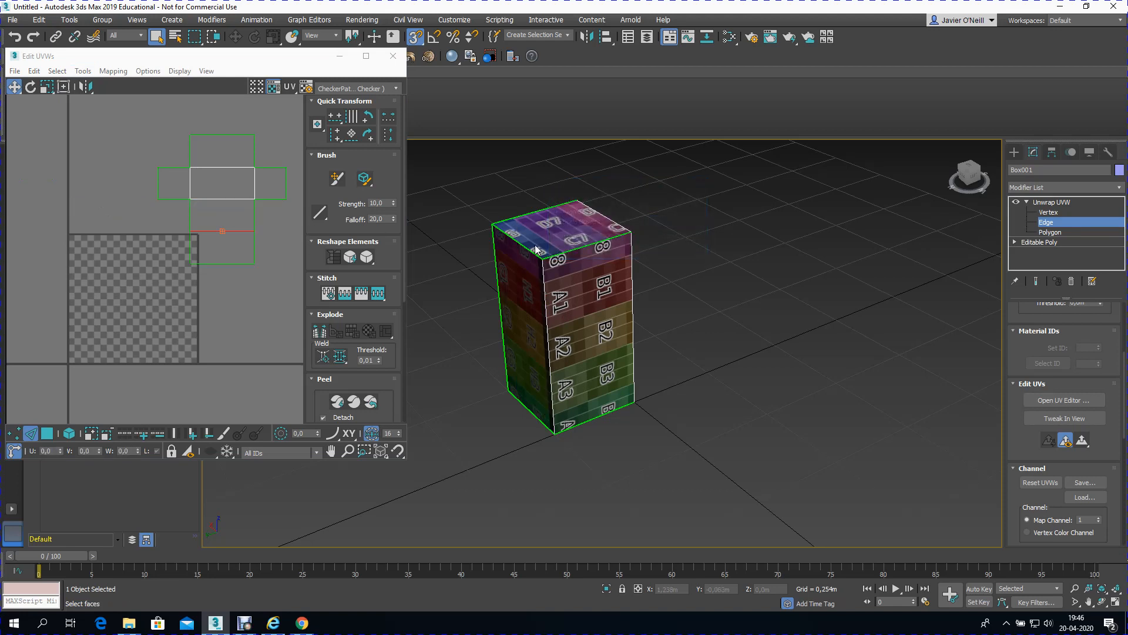
Step: At Polygon level, select the whole cross-shaped layout and move it into the UV tile
click(1041, 233)
drag(119, 126, 303, 260)
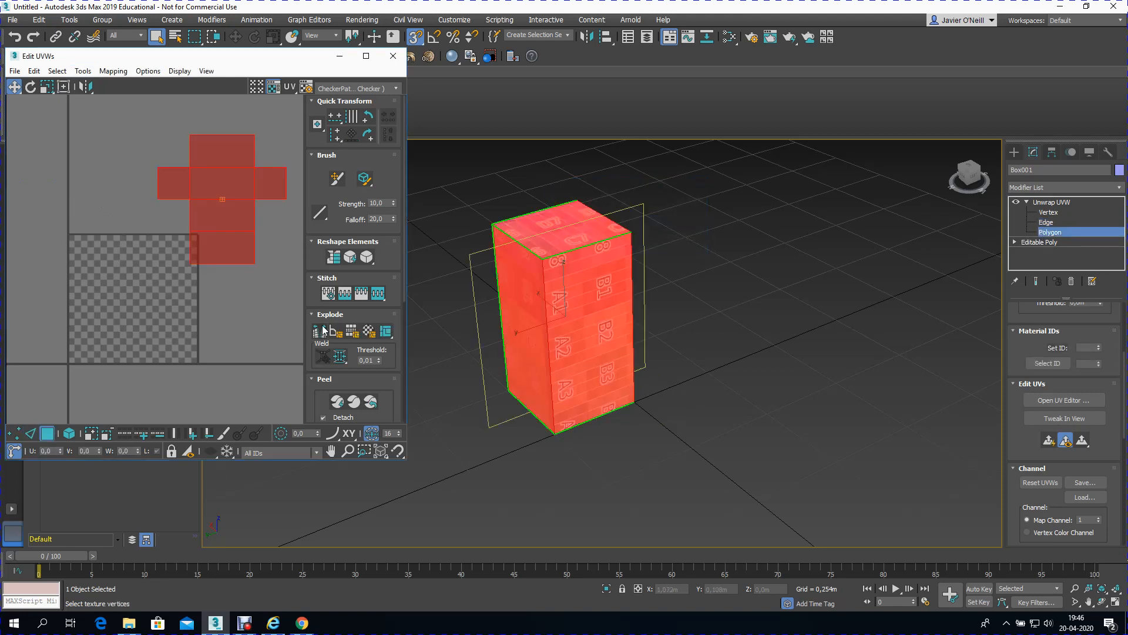
drag(107, 130, 336, 279)
drag(217, 183, 127, 284)
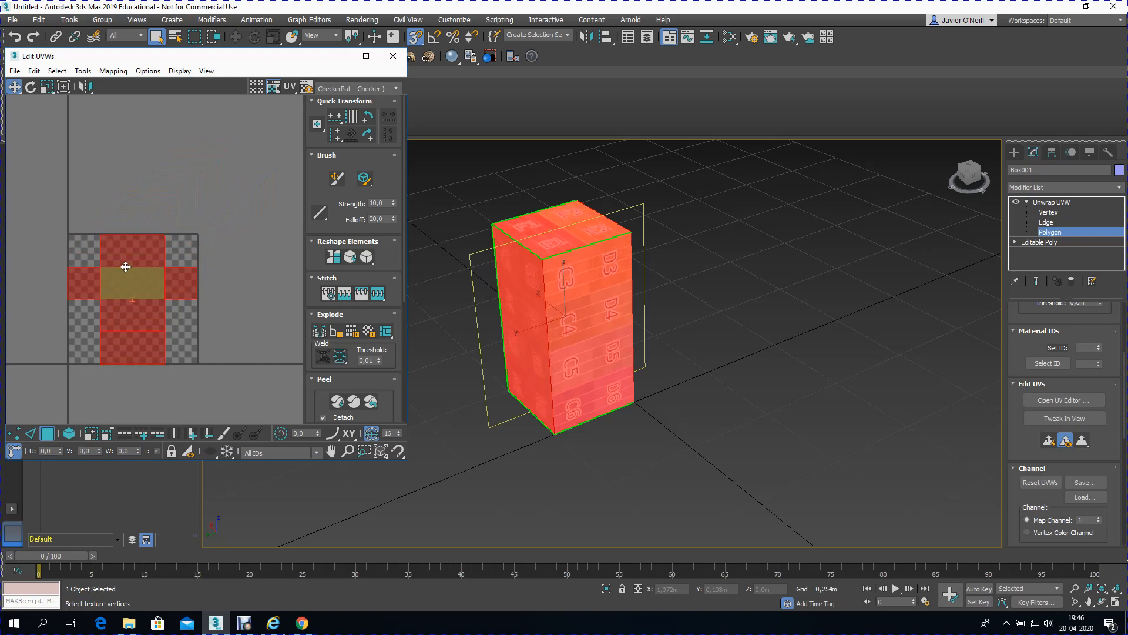
Step: Scale the cross-shaped layout down slightly to fit inside the UV tile, then leave Polygon level
click(46, 87)
scroll(106, 276, up, 3)
drag(108, 271, 108, 274)
scroll(44, 285, down, 3)
scroll(44, 278, up, 4)
scroll(97, 280, down, 2)
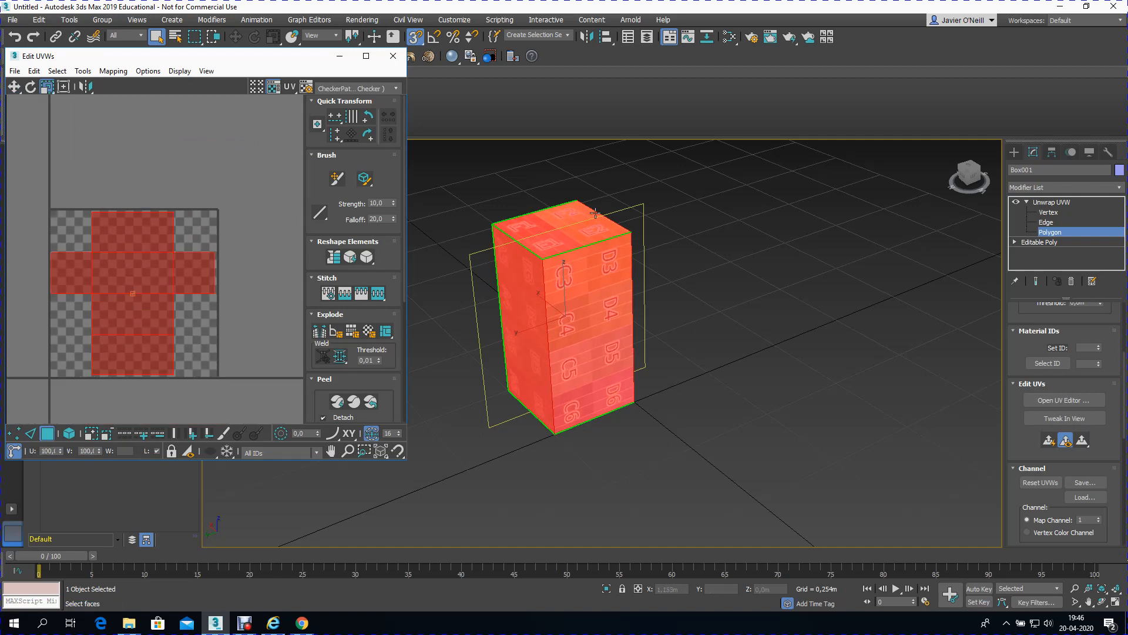
click(1044, 203)
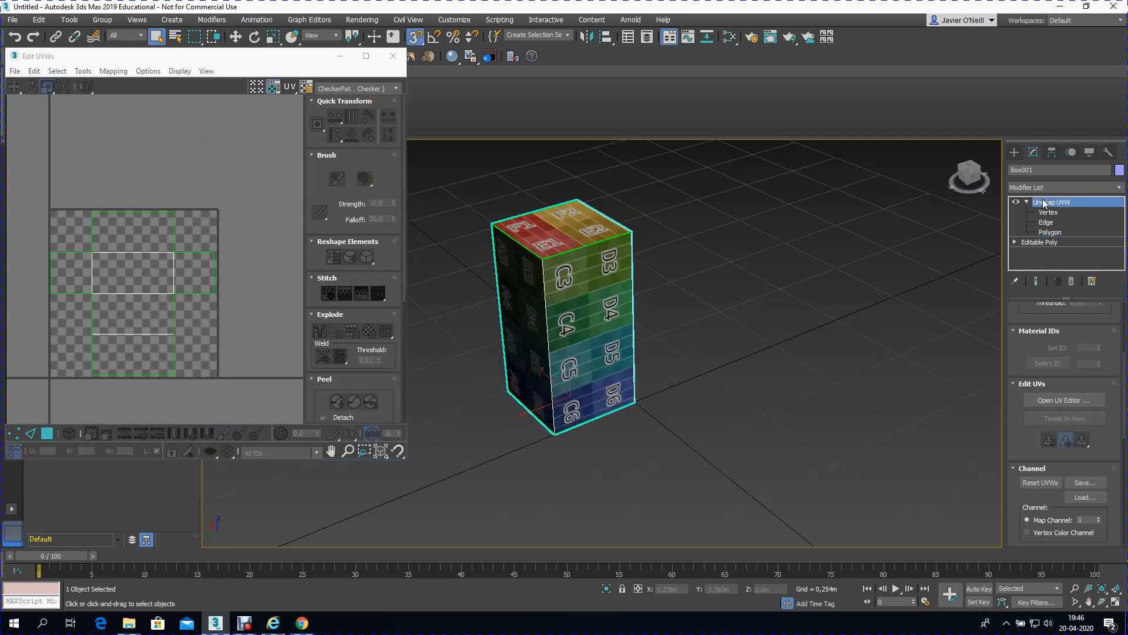
scroll(240, 291, down, 3)
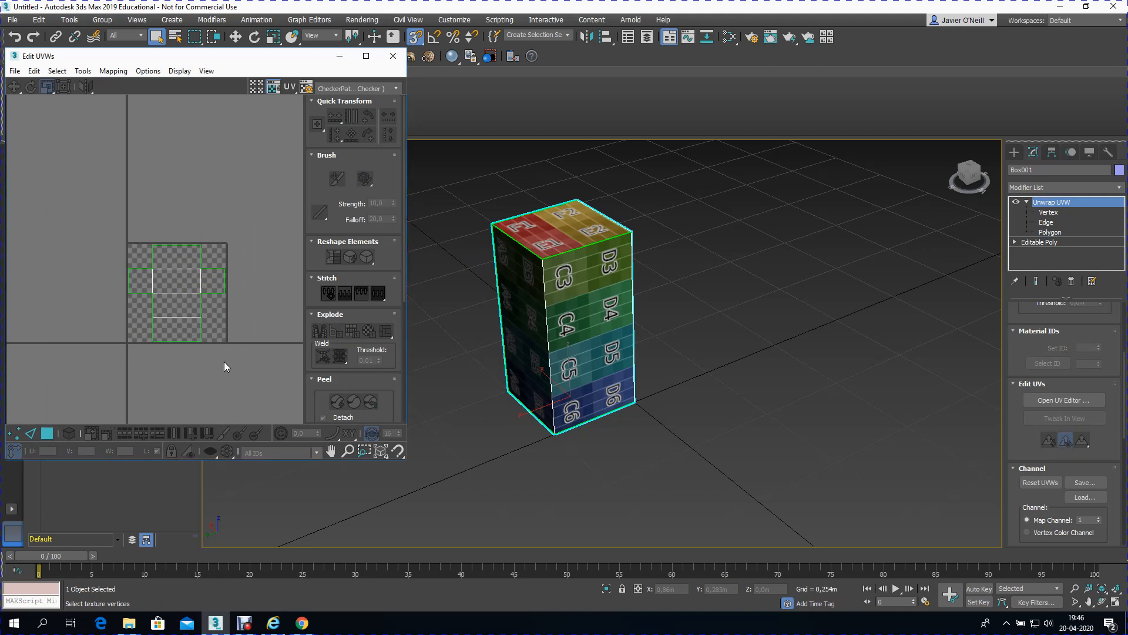
Step: Select all UV polygons again and move the cross-shaped layout out to the upper left of the UV tile
click(1050, 232)
key(ctrl+a)
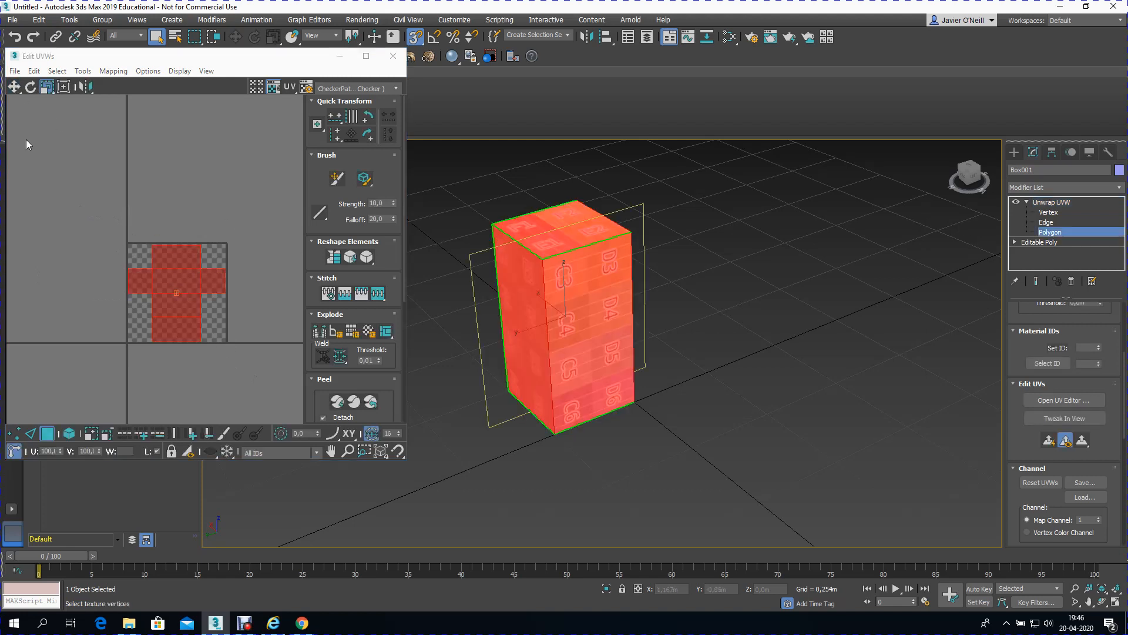
click(14, 87)
drag(178, 283, 75, 192)
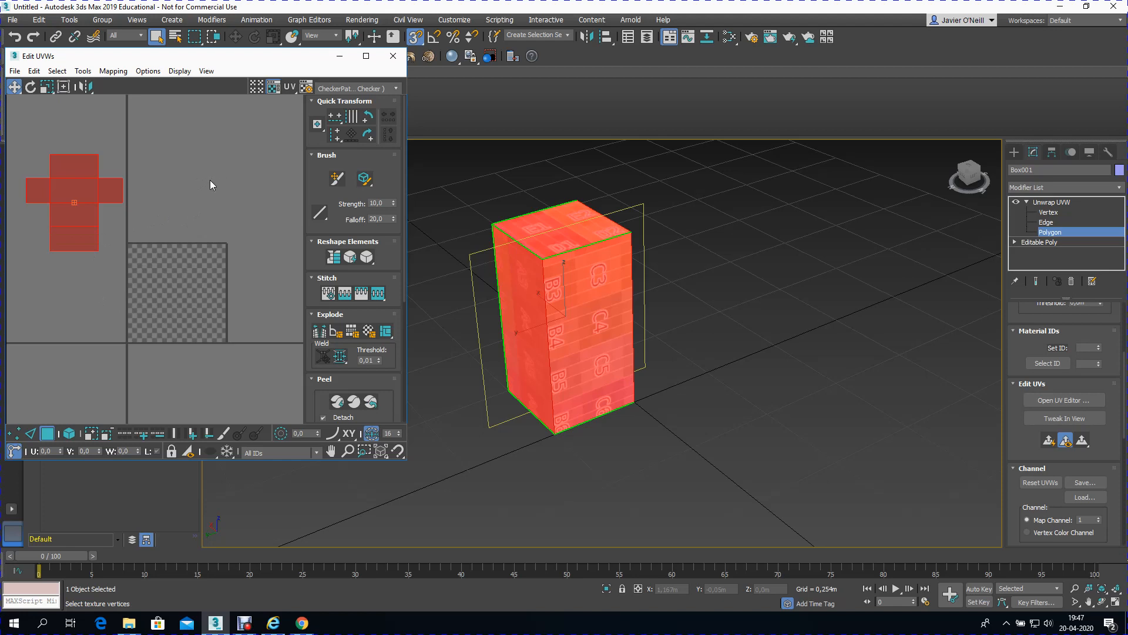
Step: Collapse the Unwrap UVW modifier into the box's Editable Poly and accept the warning without holding the scene
click(1042, 203)
right_click(1044, 205)
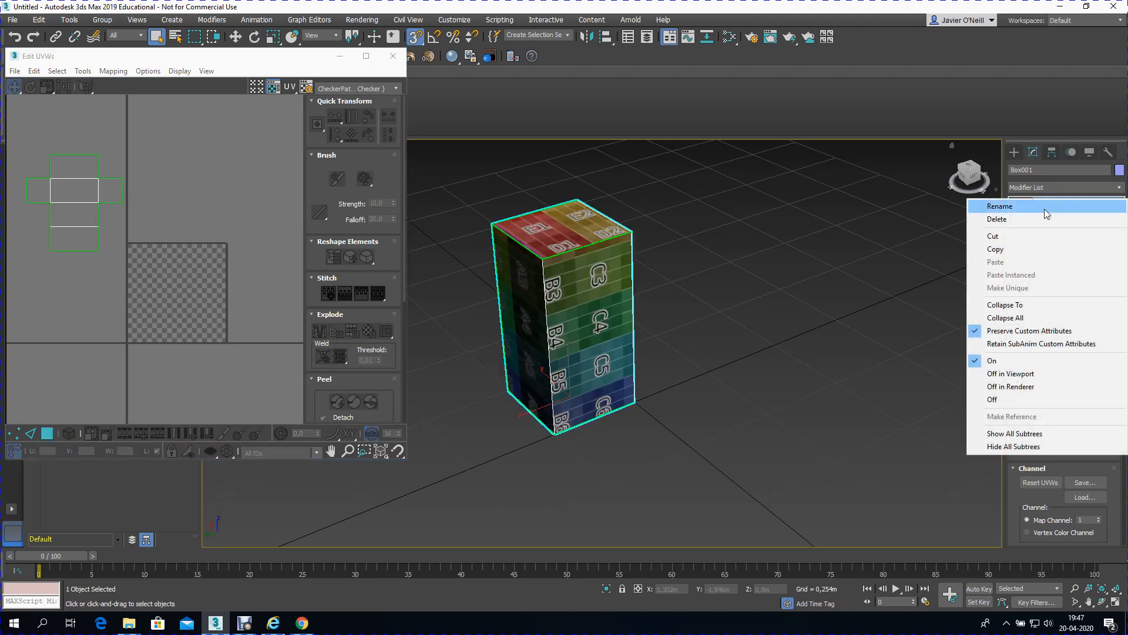
click(1007, 305)
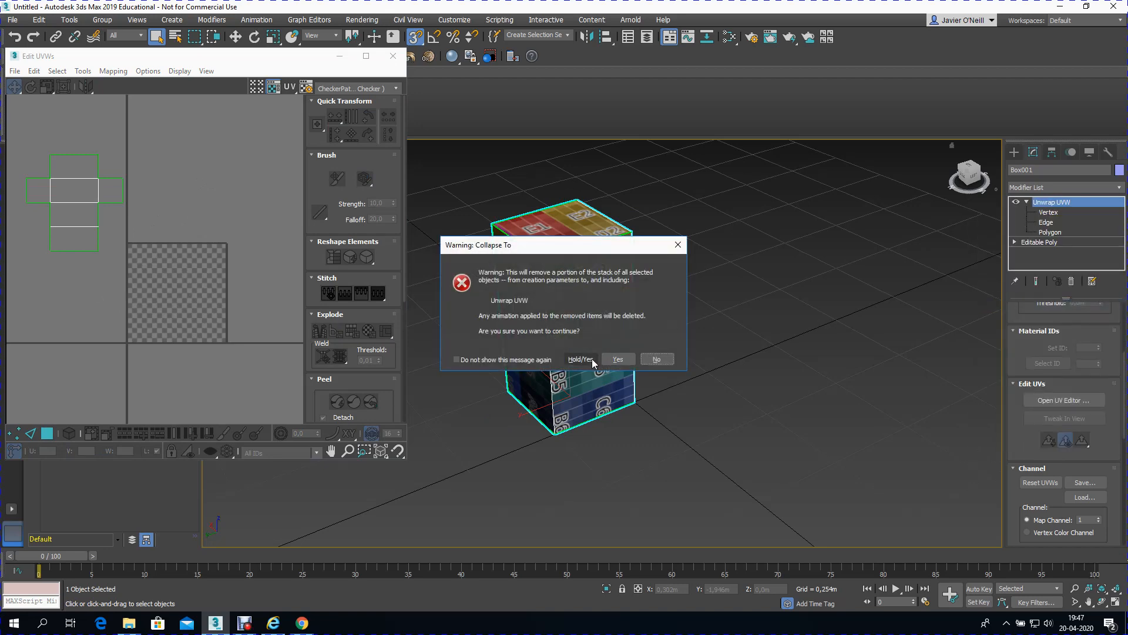
click(618, 359)
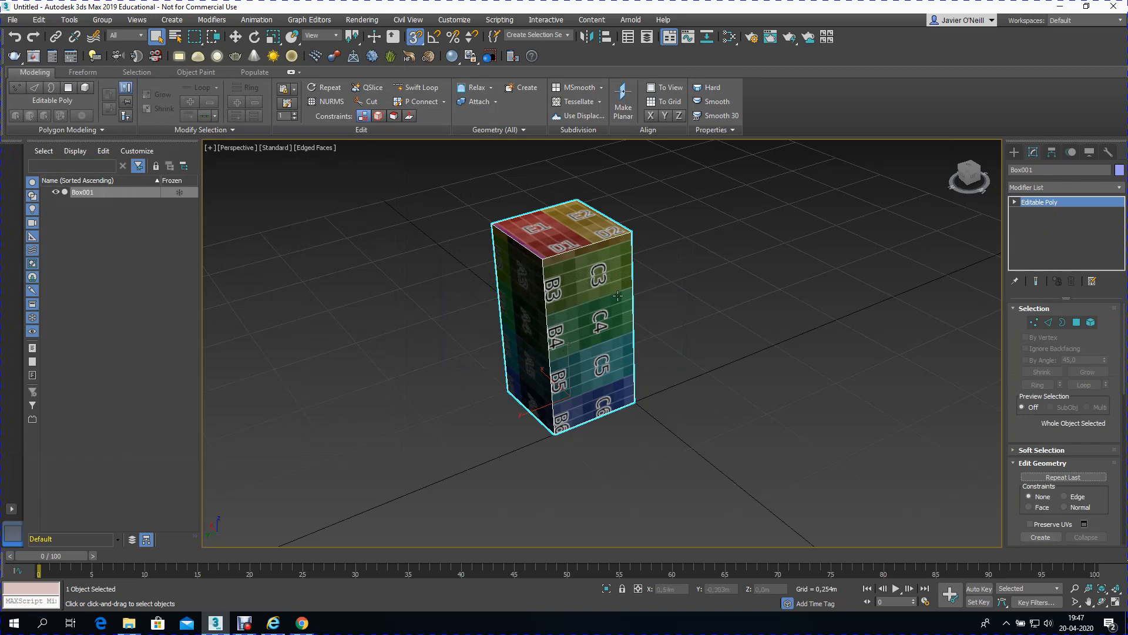
Step: Add a new Unwrap UVW modifier to the collapsed box and open its UV editor
click(1119, 187)
drag(1120, 256, 1120, 518)
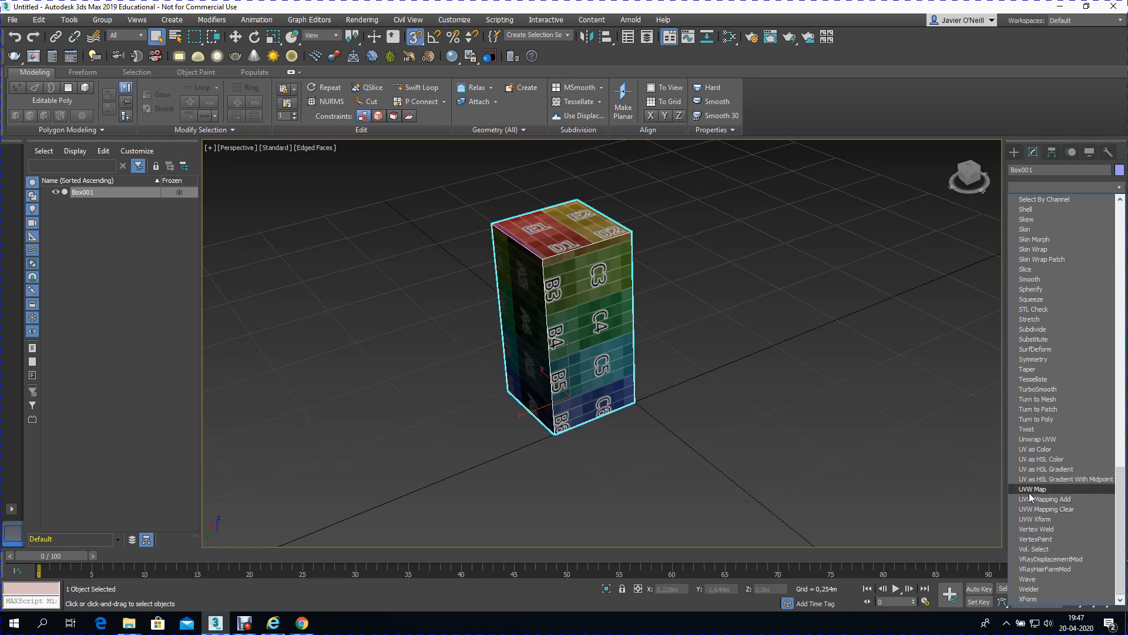
click(1029, 439)
click(1051, 400)
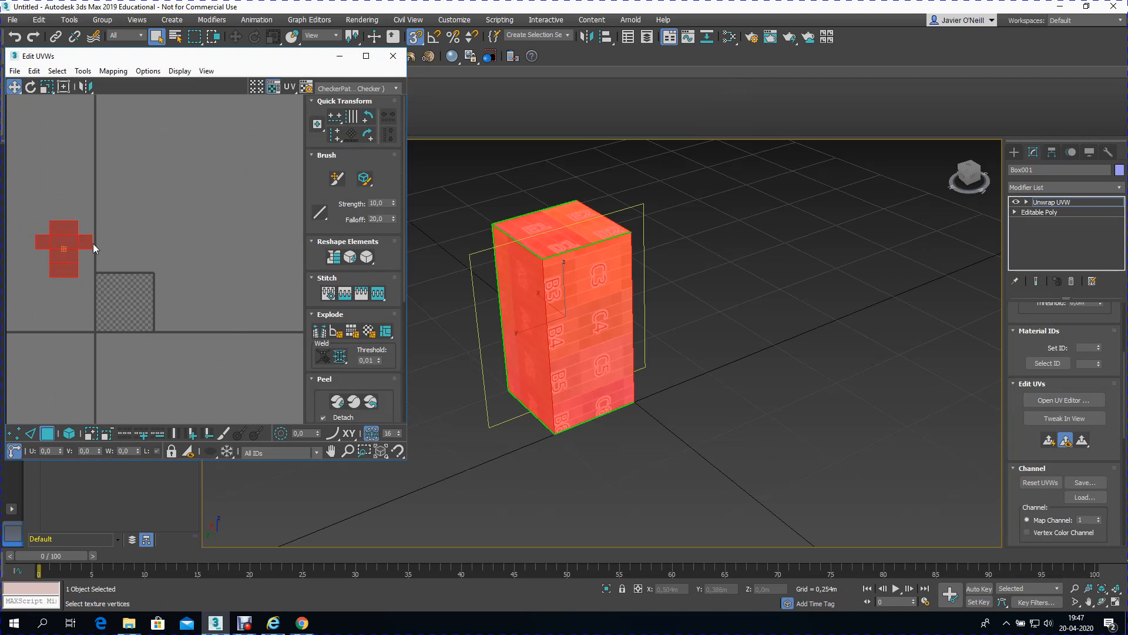
Step: Leave the sub-object level and collapse the new Unwrap UVW modifier into the Editable Poly
click(1032, 197)
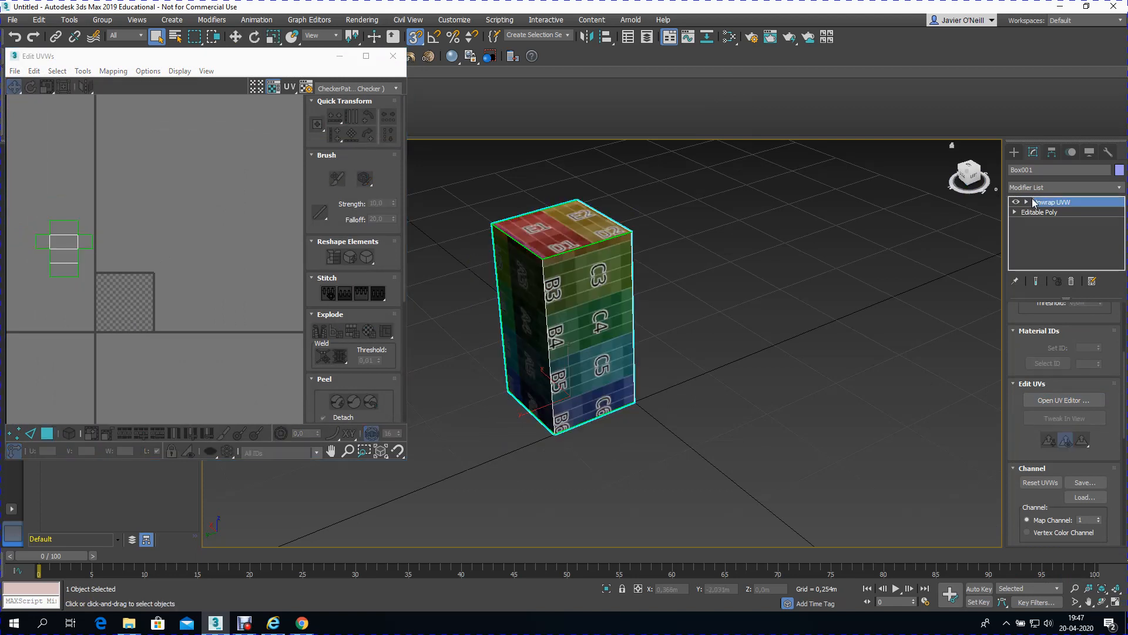
right_click(1032, 197)
click(992, 307)
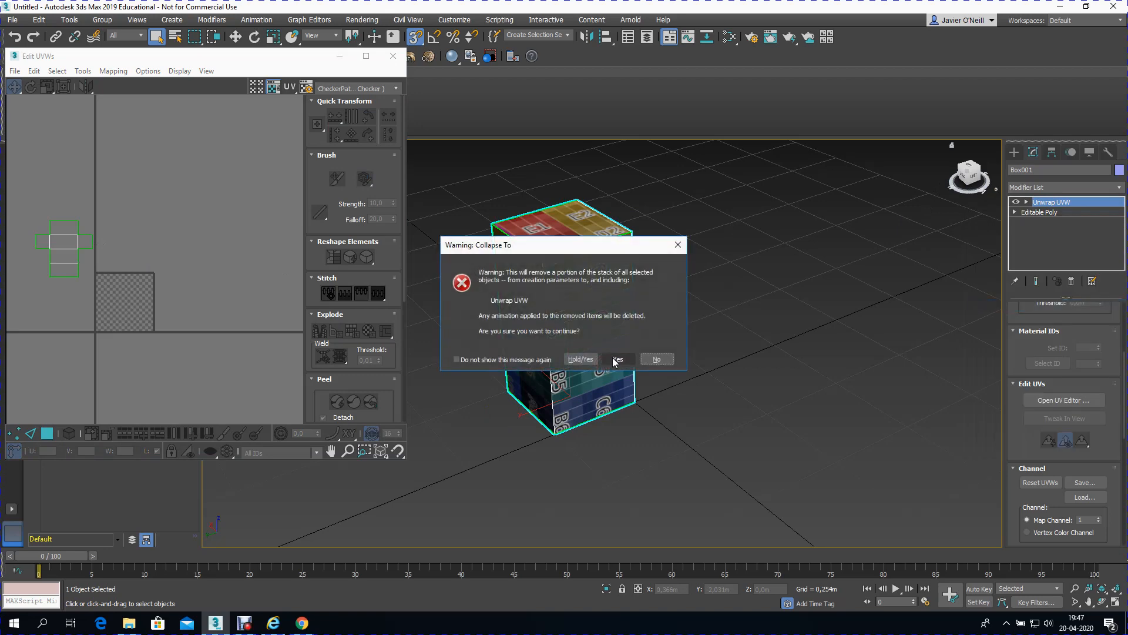
click(613, 357)
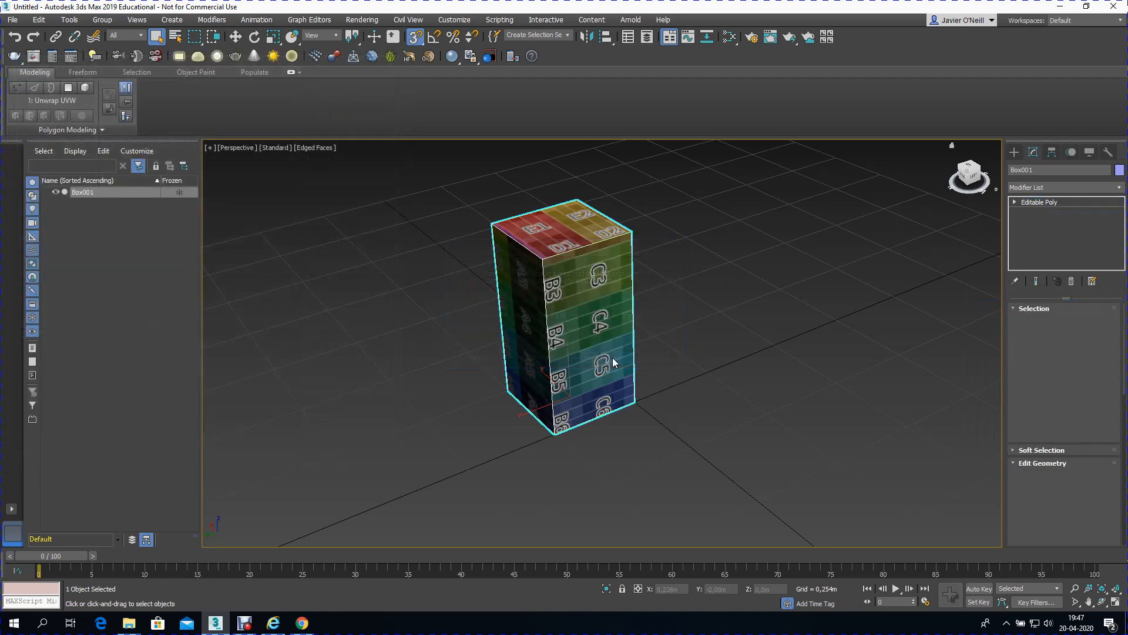
Step: Move the unwrapped box aside in the perspective view, clearing the area around the grid's centre
click(235, 36)
drag(534, 411, 288, 379)
Step: Create a sphere with a 0.254 m radius centred on the grid origin in the Top view
click(1014, 152)
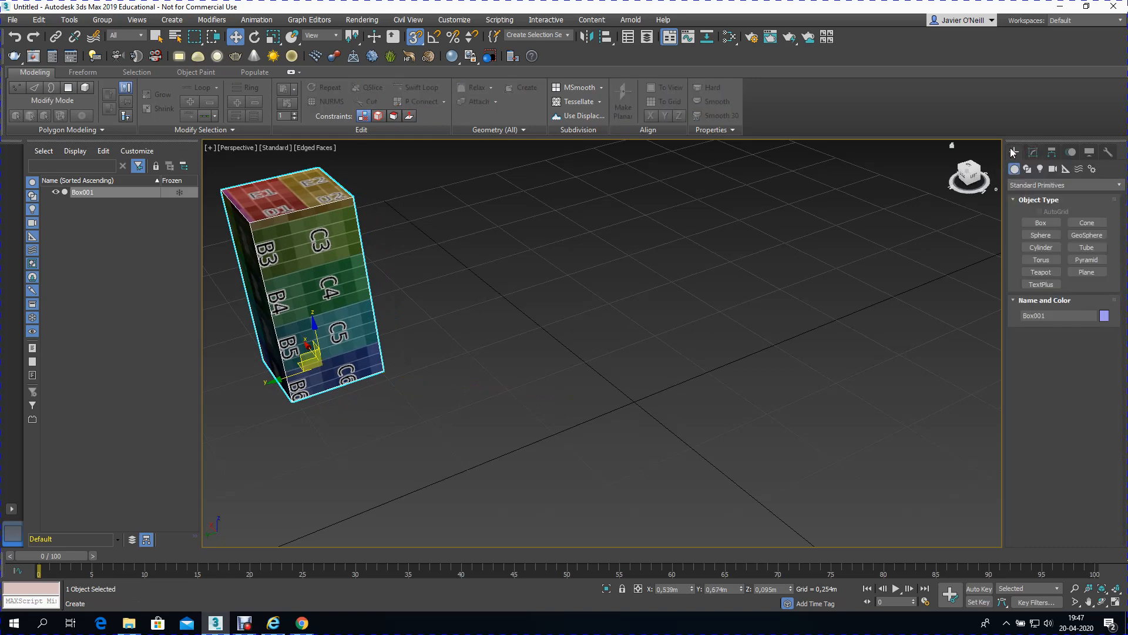
click(1115, 601)
scroll(386, 296, down, 2)
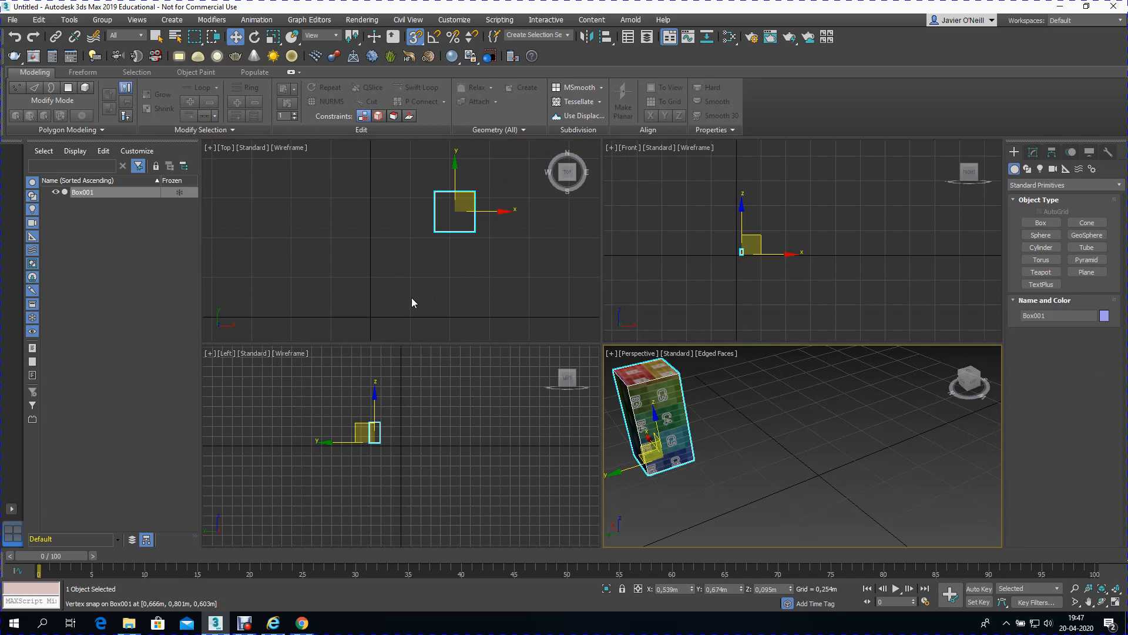
click(1041, 234)
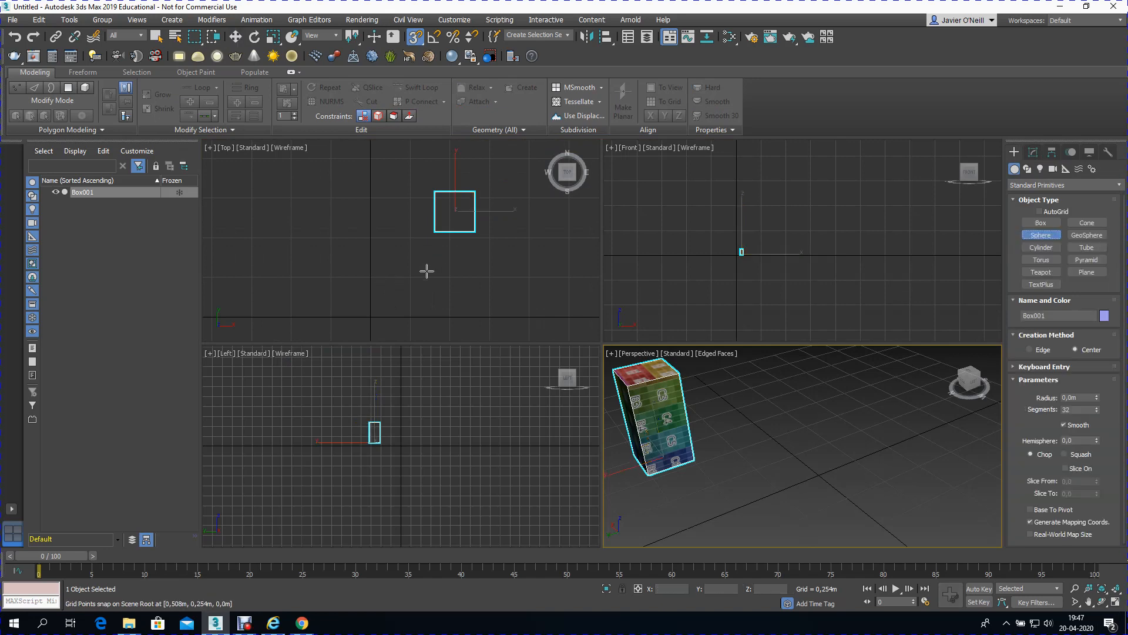
drag(371, 316, 416, 298)
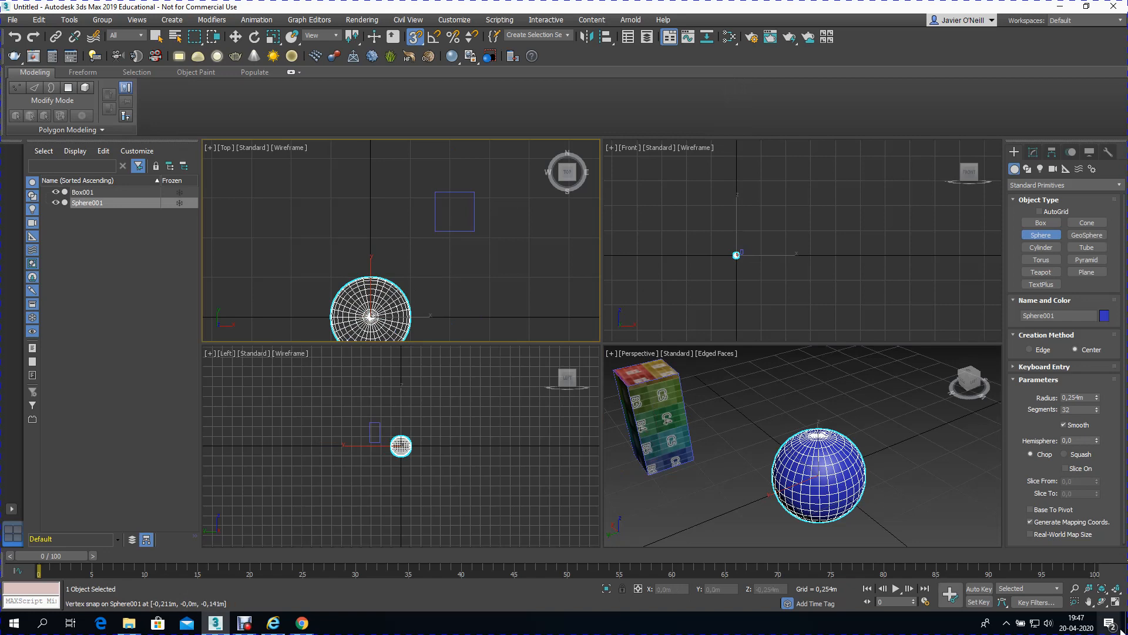
Step: Assign the box's textured Standard material, Material #25, to the sphere and close the material editor
click(1088, 602)
drag(843, 482, 846, 462)
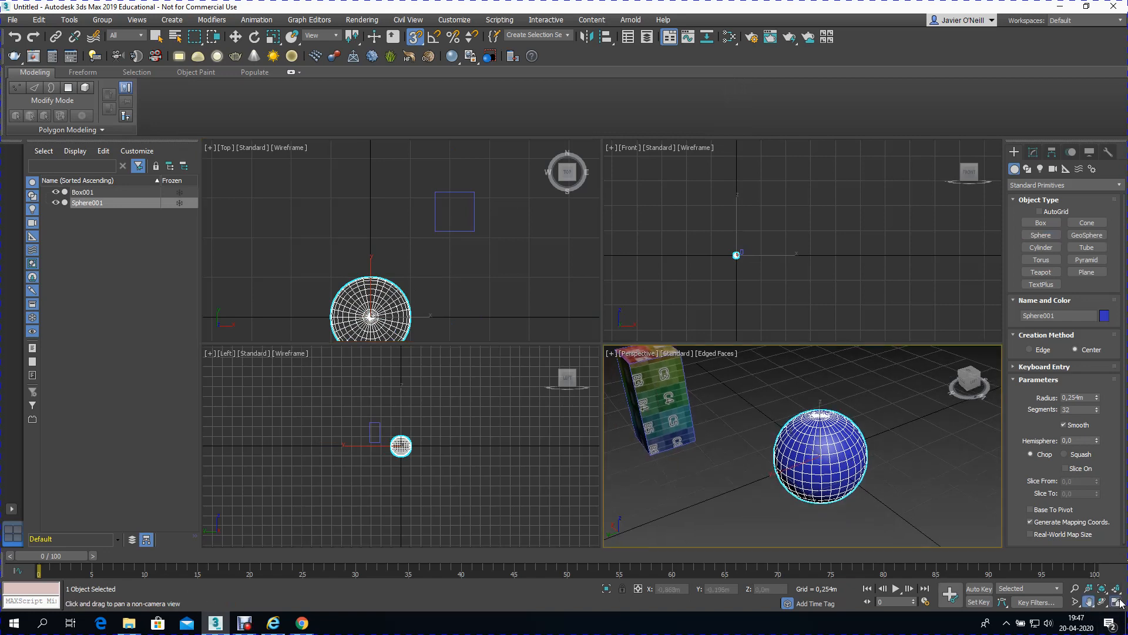
click(1116, 601)
key(m)
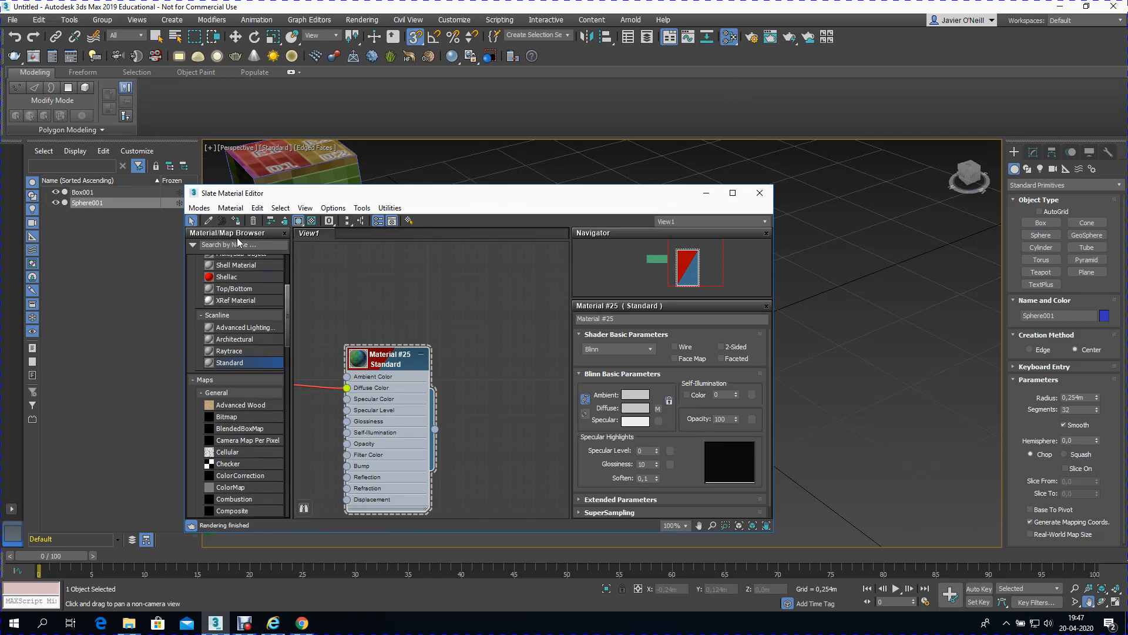
click(237, 225)
drag(338, 197, 104, 249)
click(533, 246)
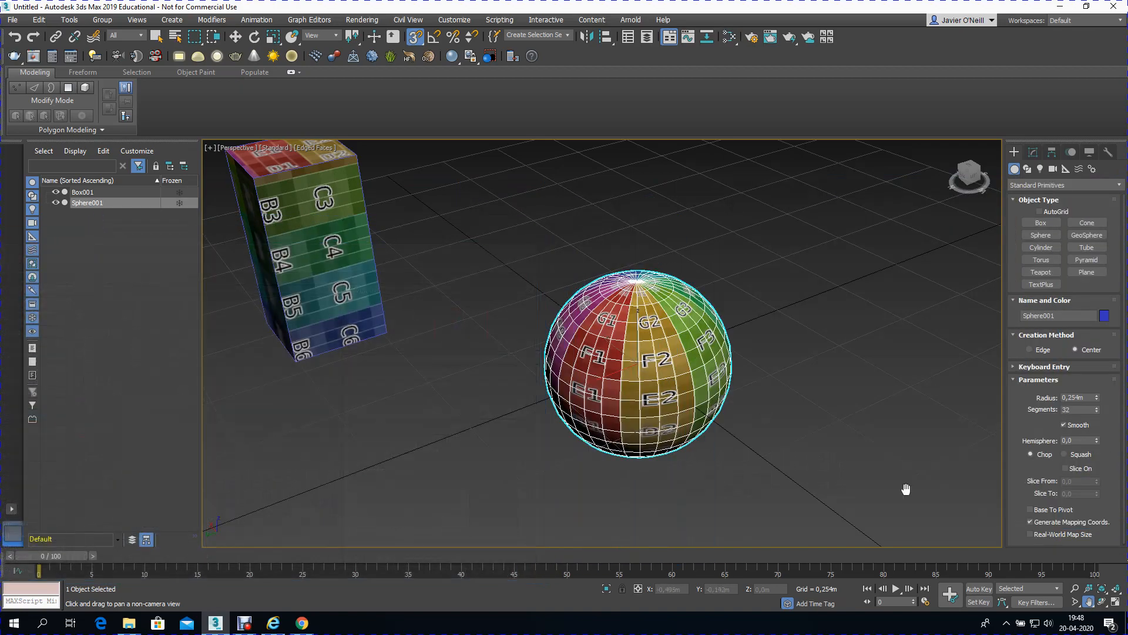
Step: Add an Unwrap UVW modifier to the textured sphere
click(1101, 601)
drag(601, 378, 547, 353)
scroll(584, 346, down, 5)
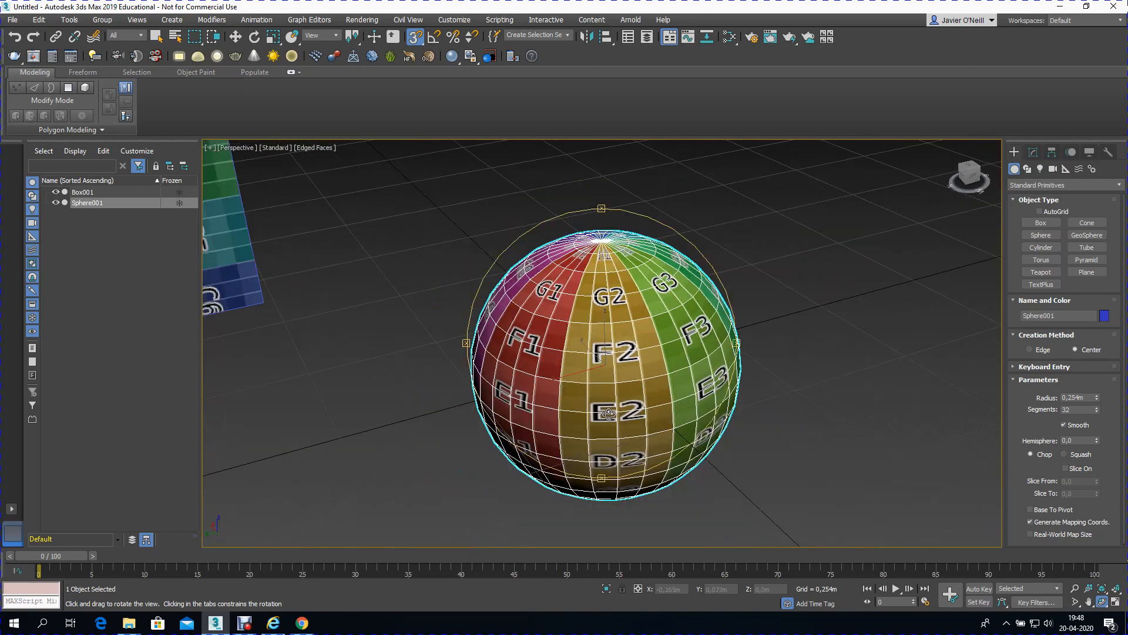
click(1032, 153)
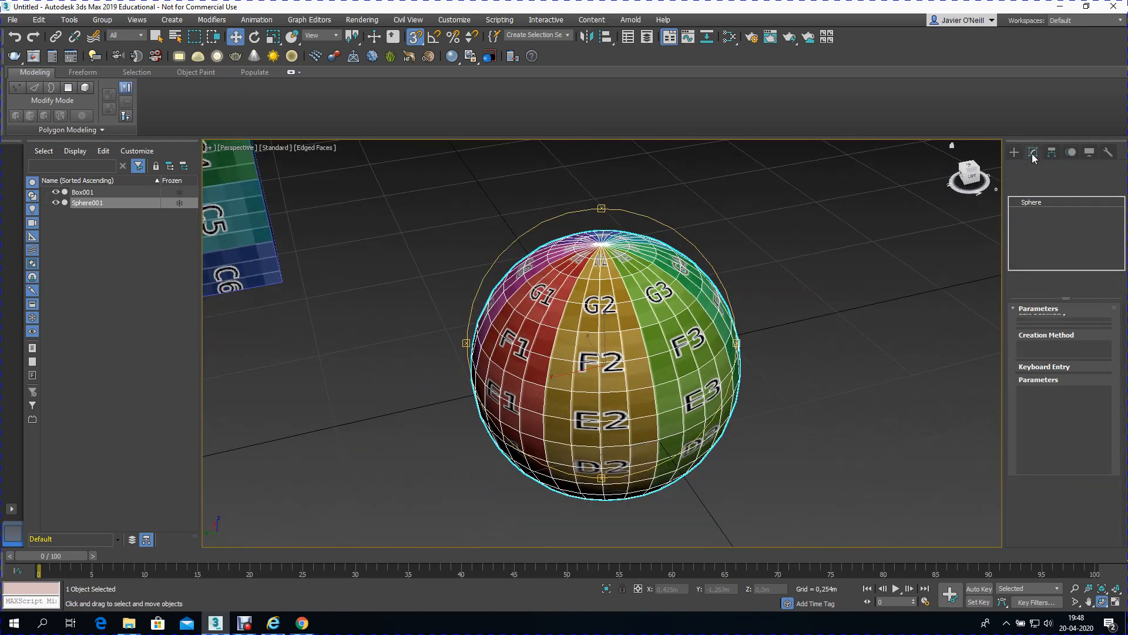
click(1118, 187)
scroll(1045, 517, down, 15)
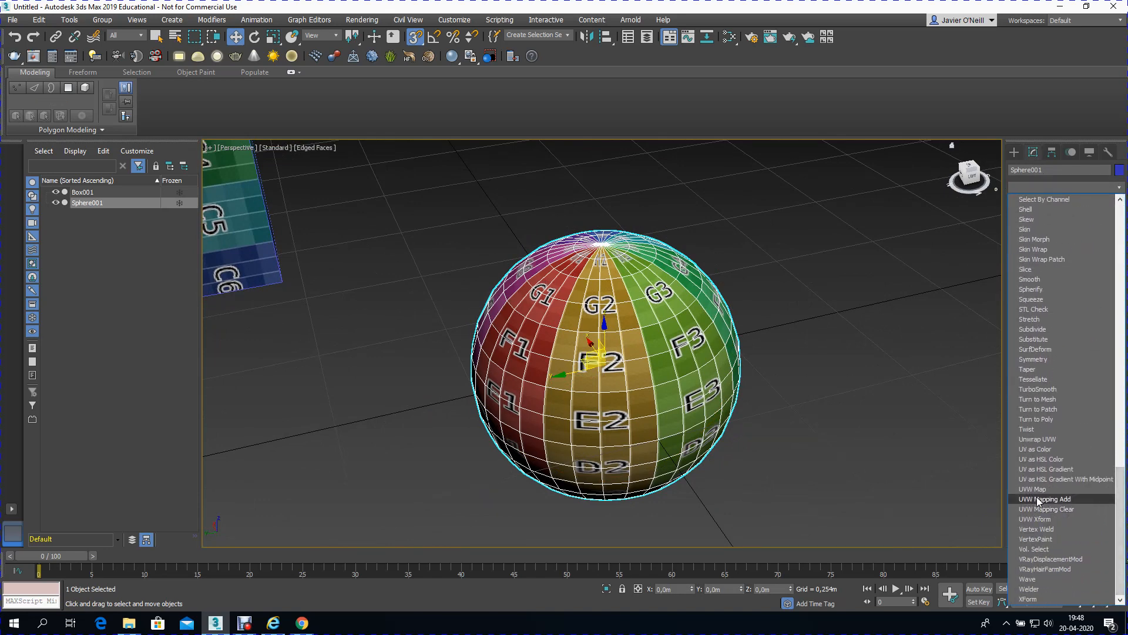
click(1032, 439)
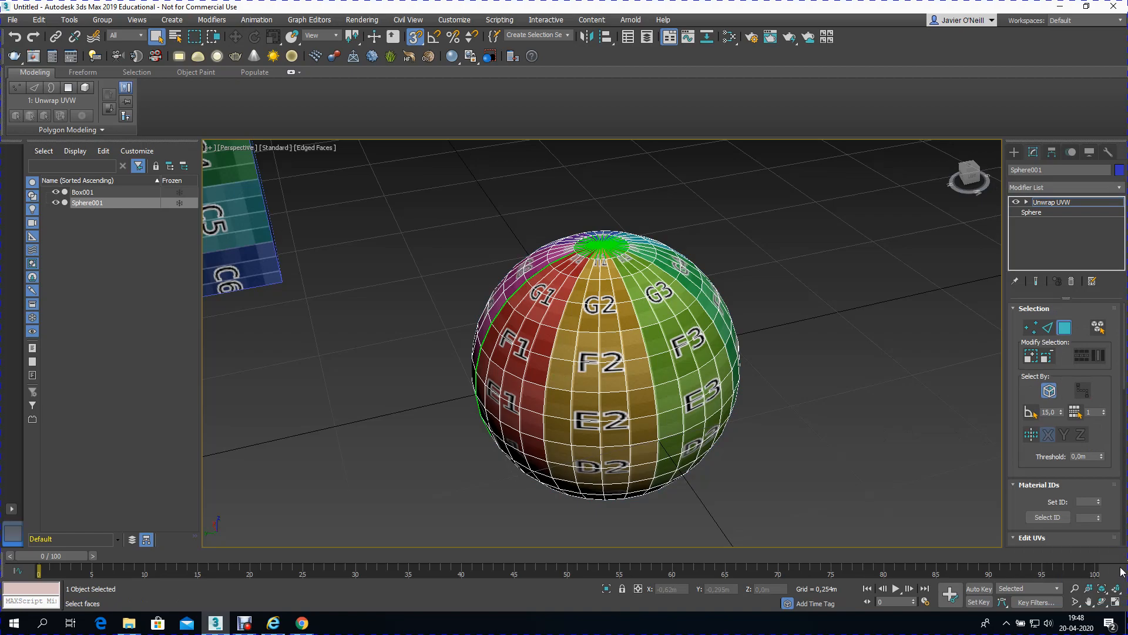
Step: Apply Quick Peel to the sphere's UVs, check the texture around the sphere, and close the UV editor
click(1102, 600)
drag(498, 323, 865, 458)
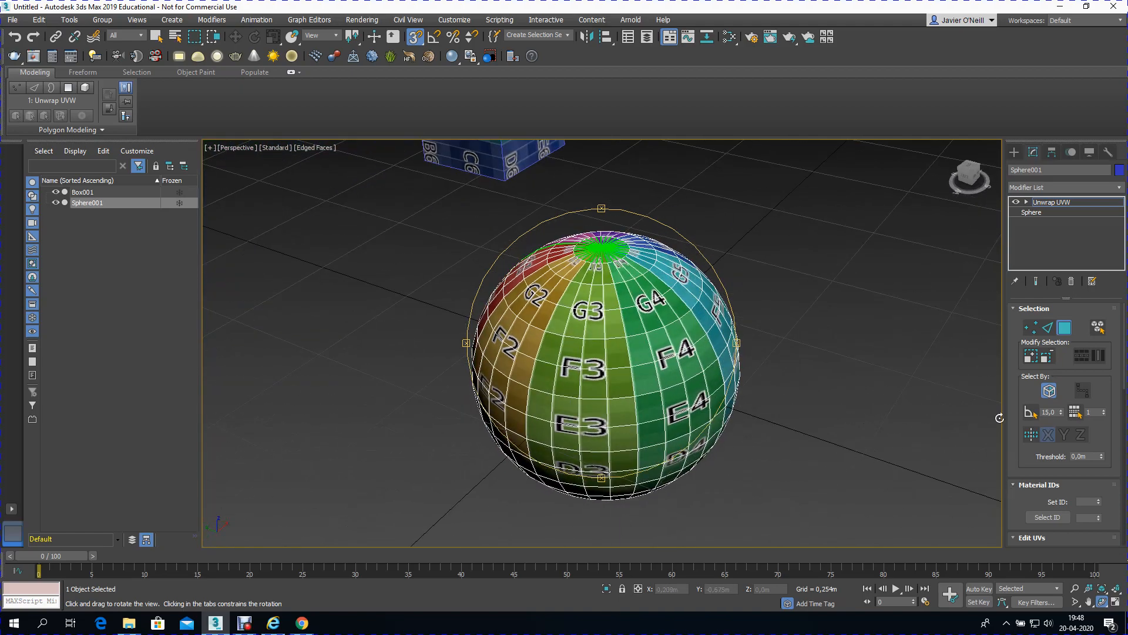
scroll(1007, 425, down, 8)
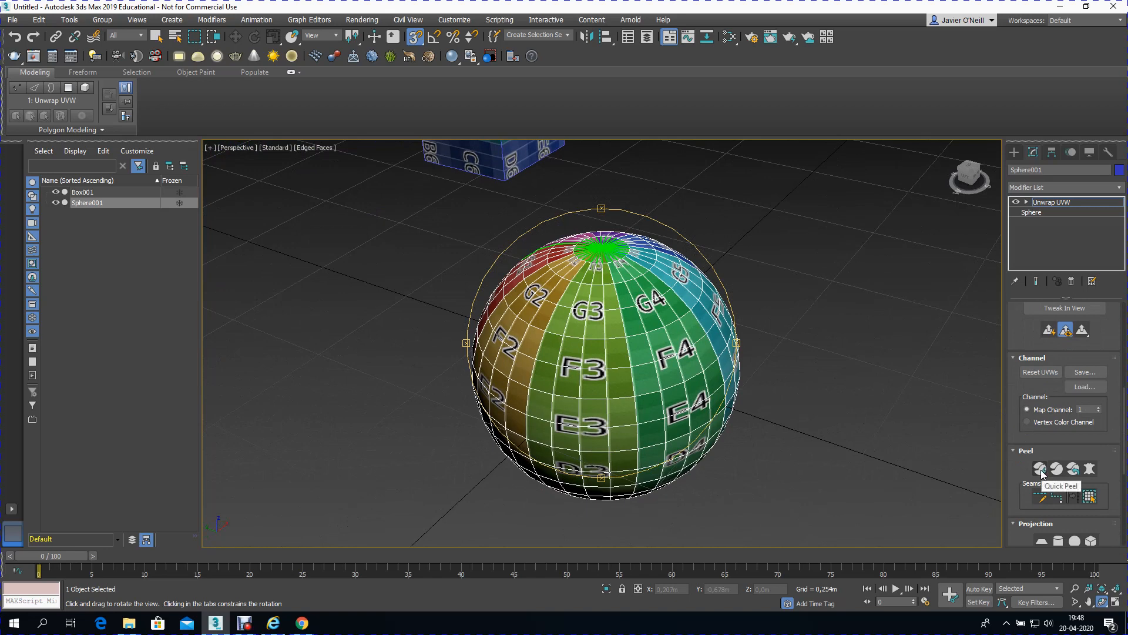
click(1041, 470)
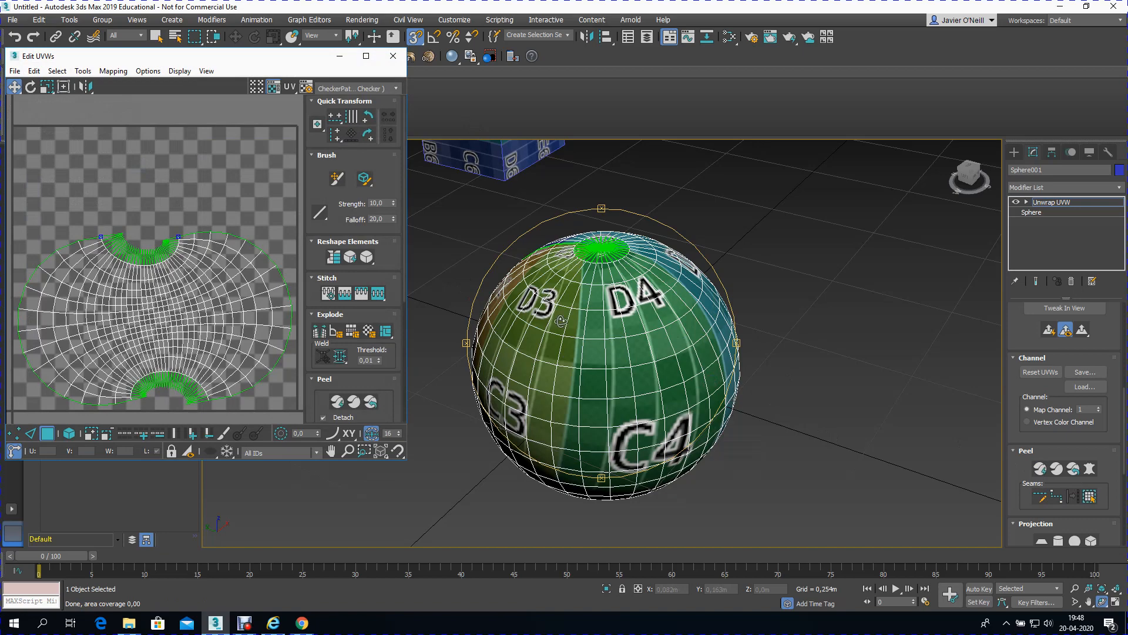
alt+middle_drag(573, 333, 683, 295)
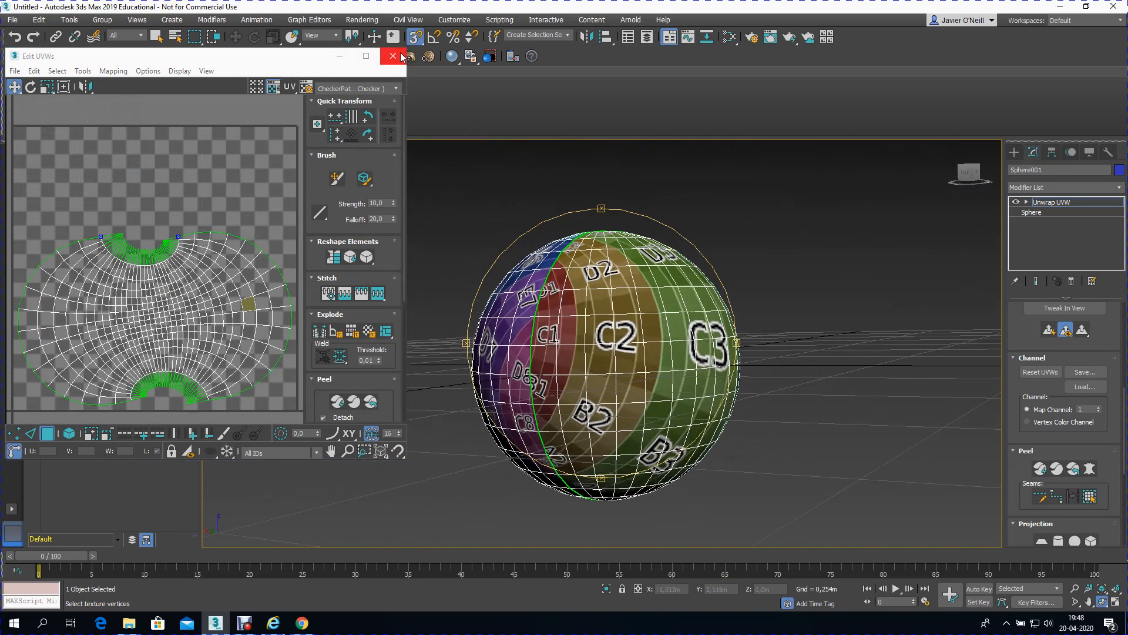
click(393, 55)
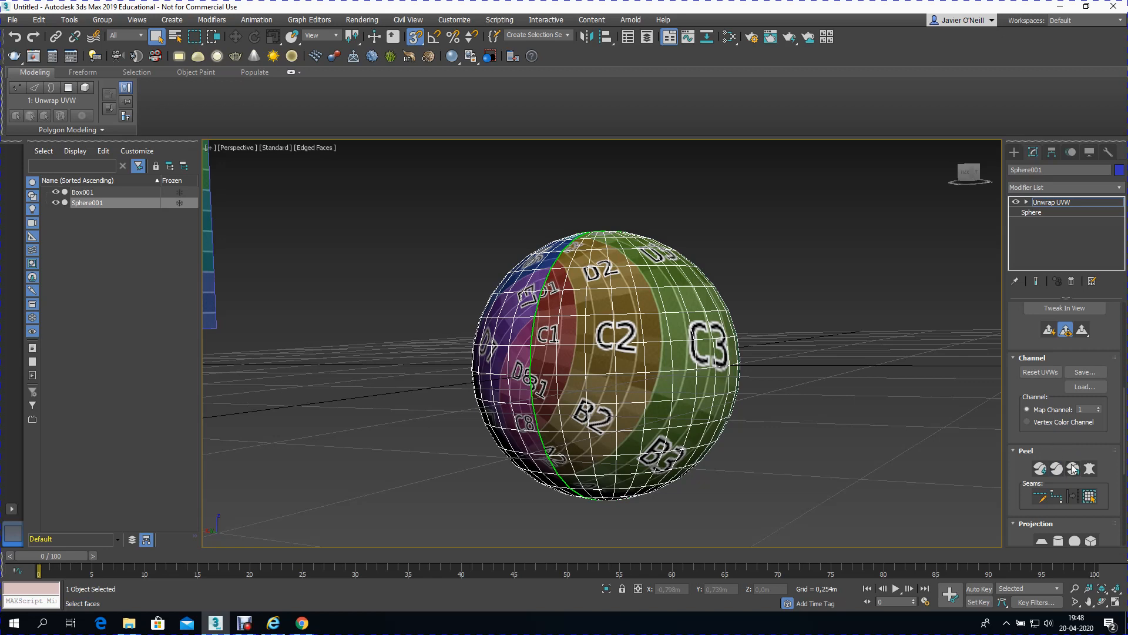
Step: Reset the peel on the sphere's UVs, check the texture, and close the UV editor
click(1073, 468)
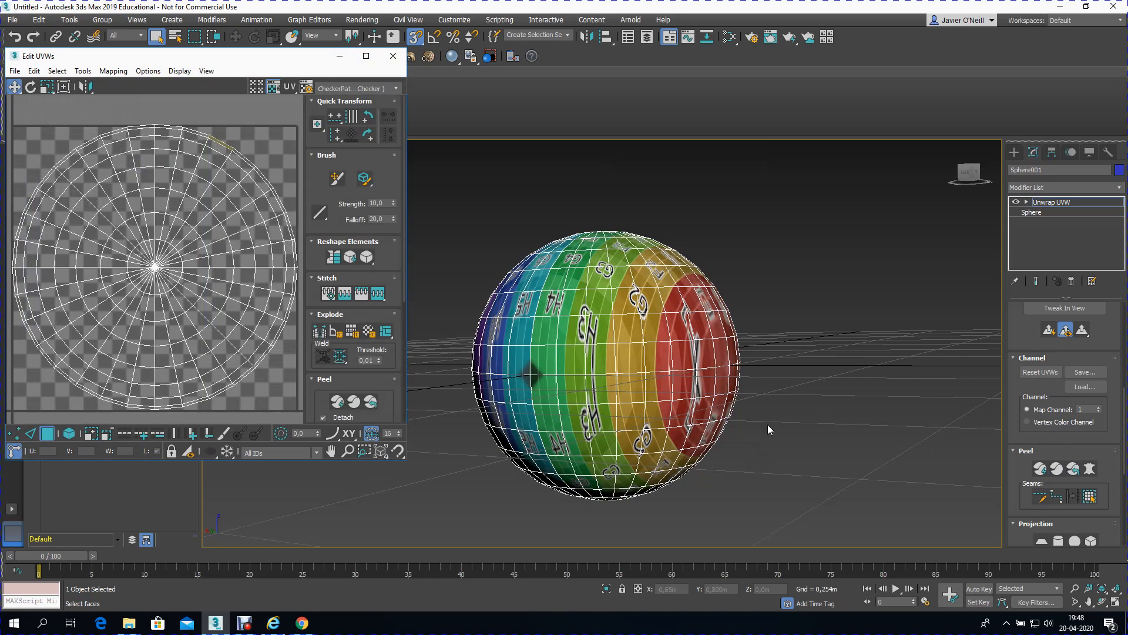
click(1101, 601)
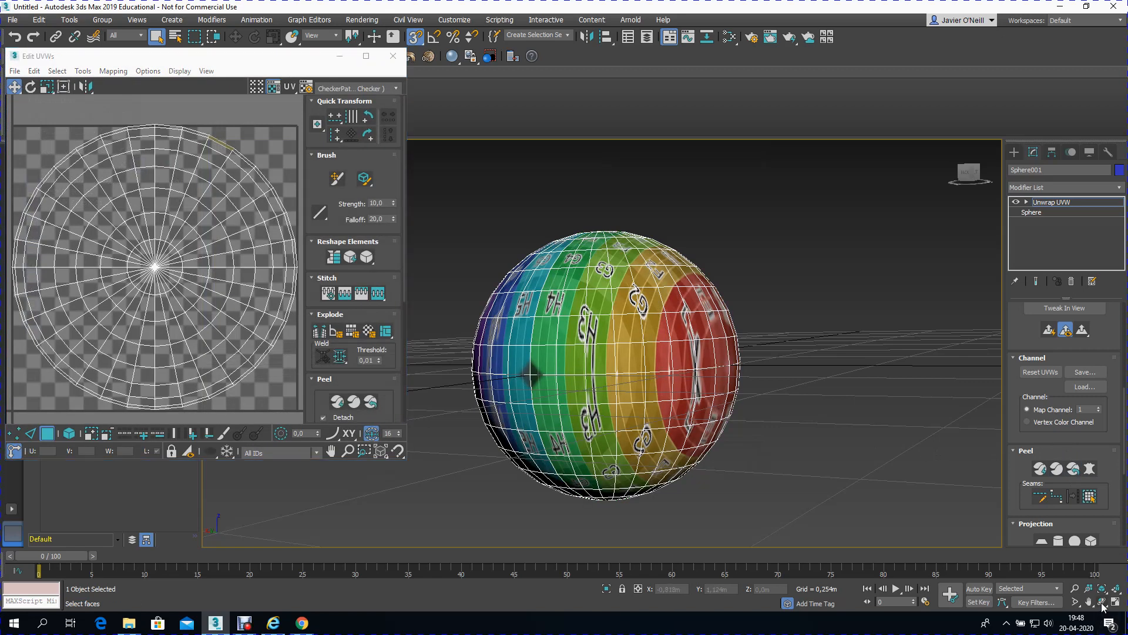
drag(535, 334, 438, 337)
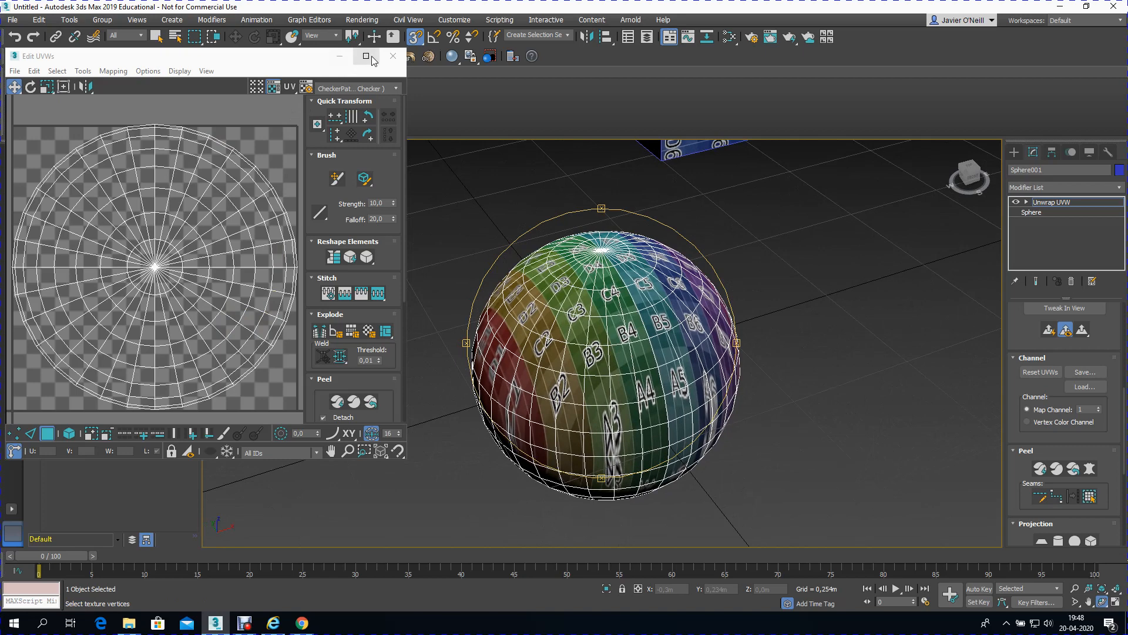
click(393, 56)
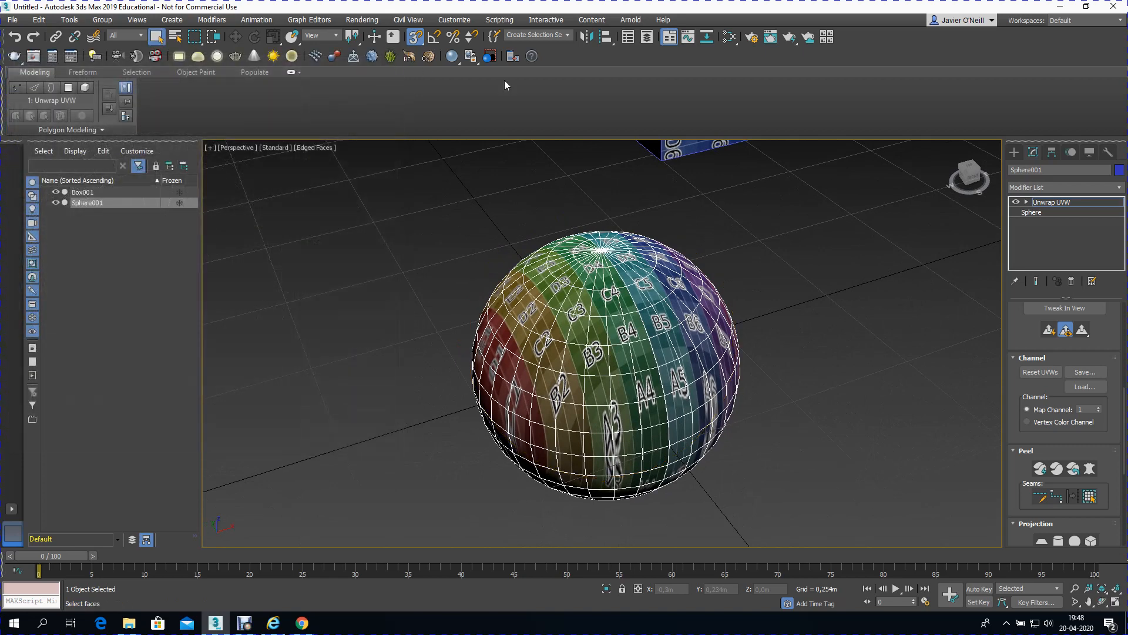
Step: Enter the modifier's Edge level and draw a point-to-point seam from the sphere's top pole down one meridian
click(1026, 202)
click(1044, 222)
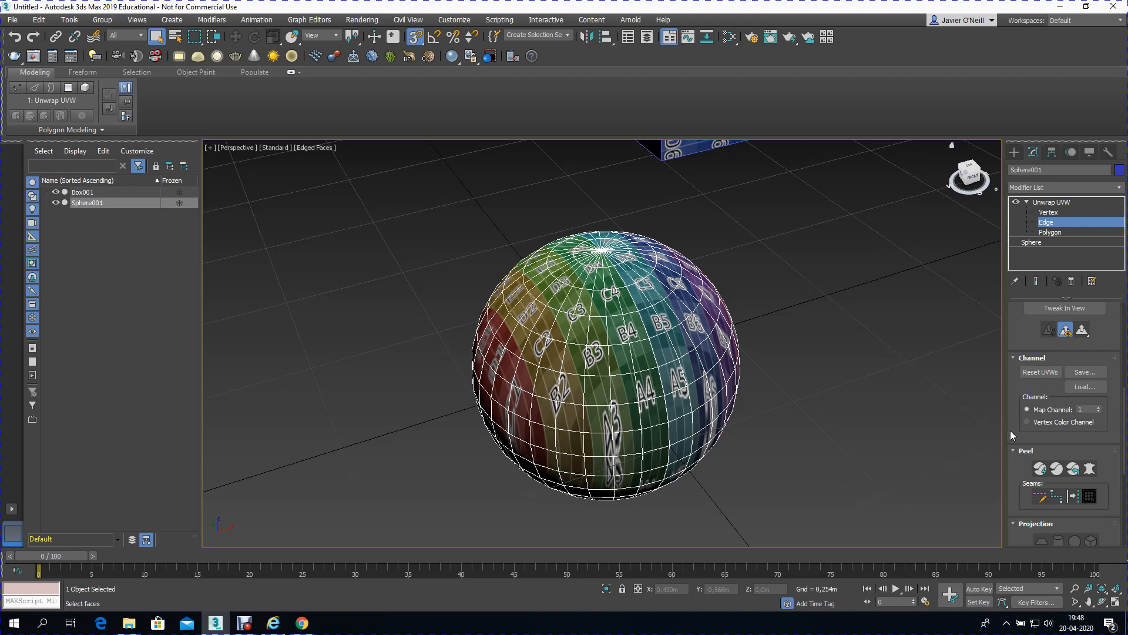
scroll(1011, 478, down, 5)
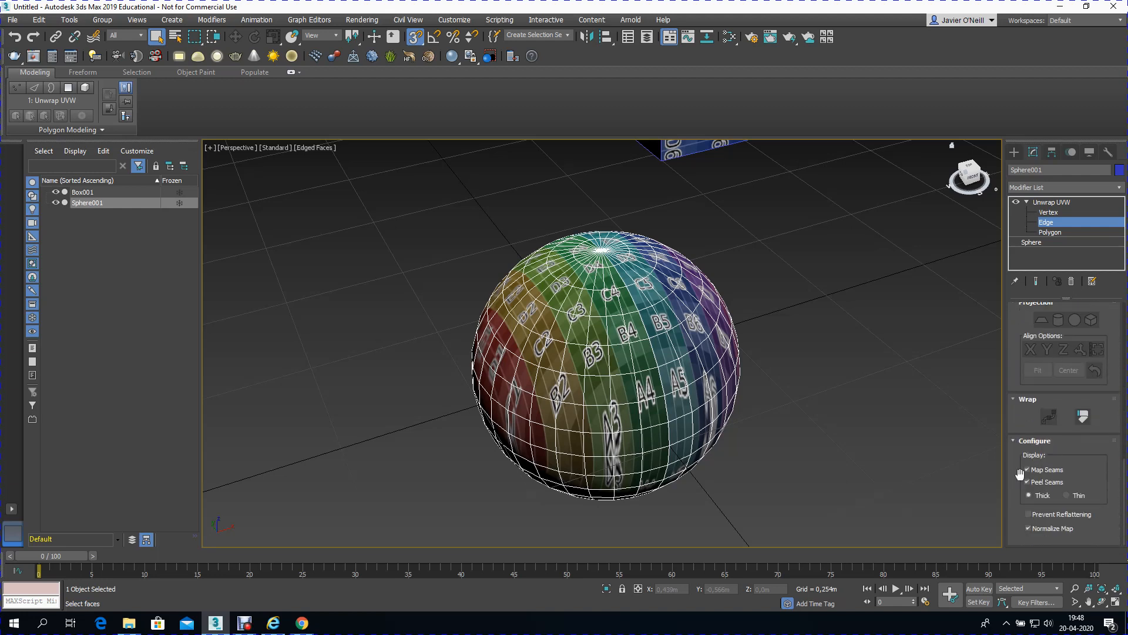
scroll(1023, 435, up, 5)
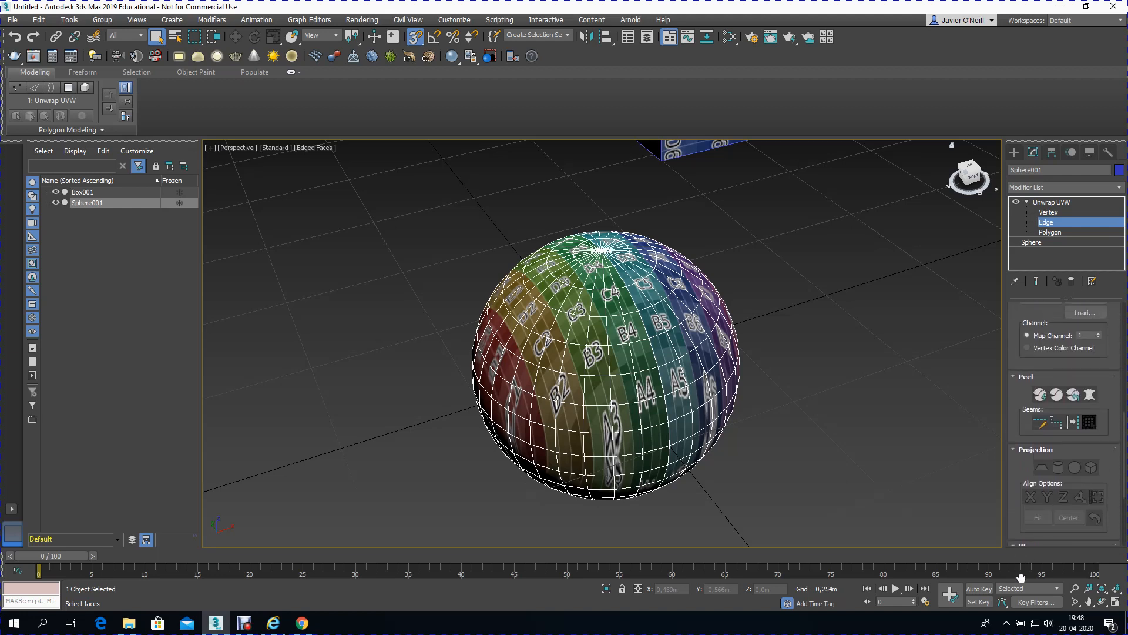
click(1056, 423)
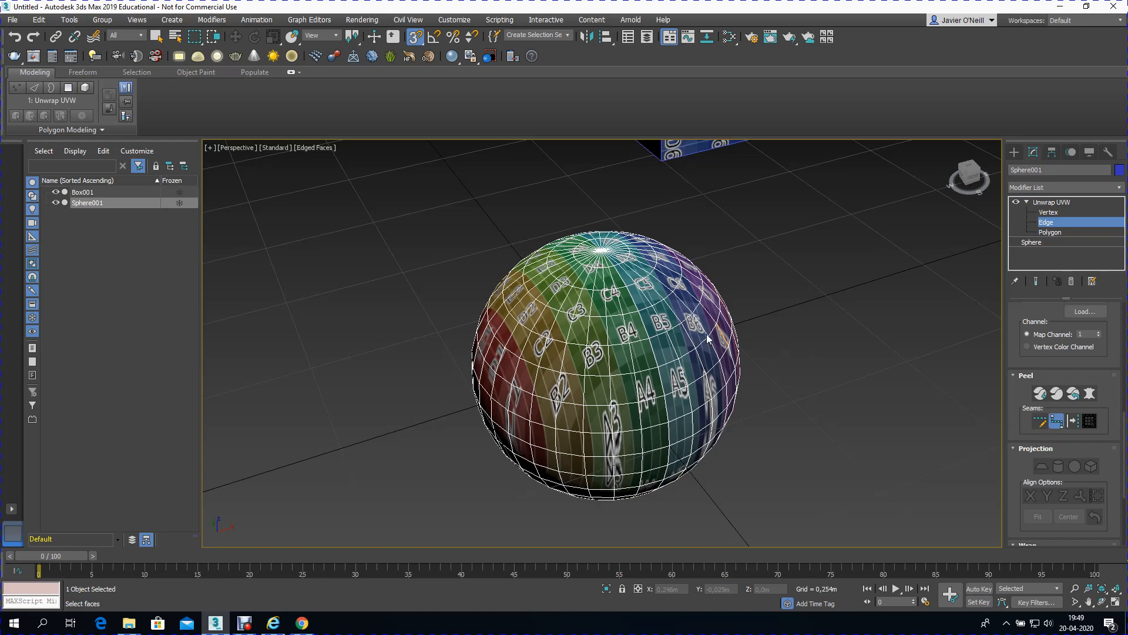
scroll(615, 267, up, 6)
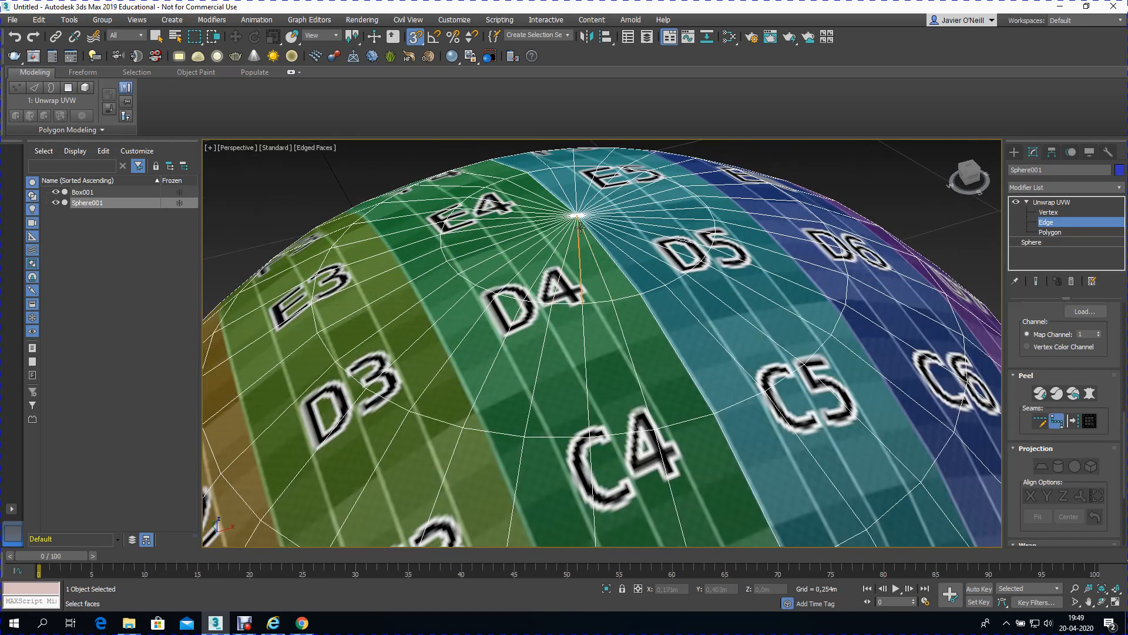
scroll(587, 235, down, 8)
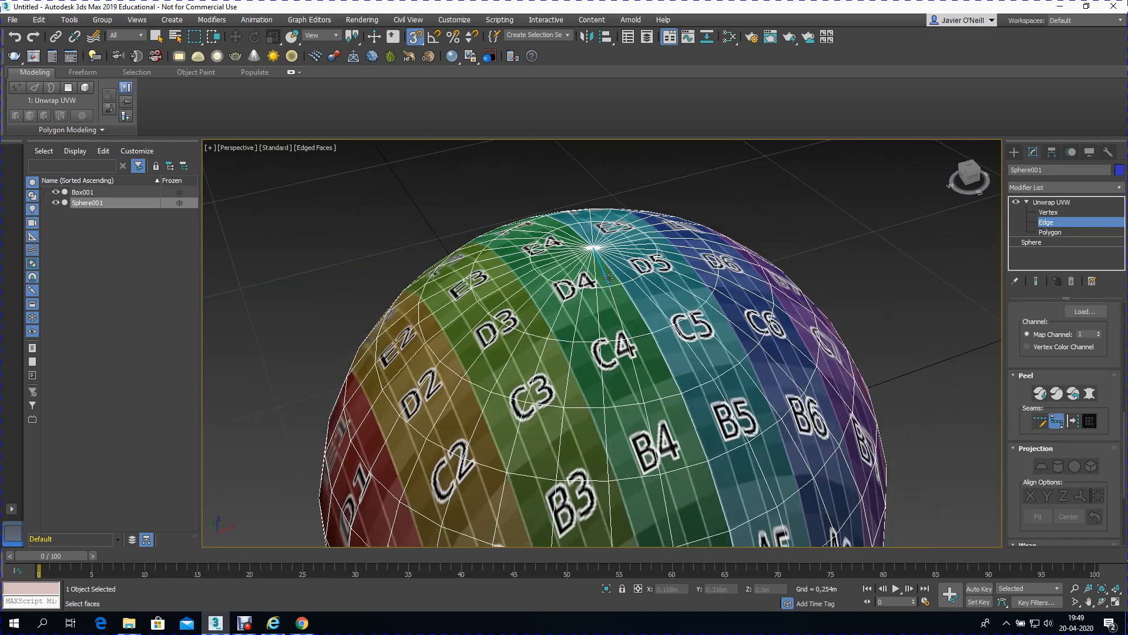
scroll(639, 344, up, 5)
scroll(619, 325, down, 2)
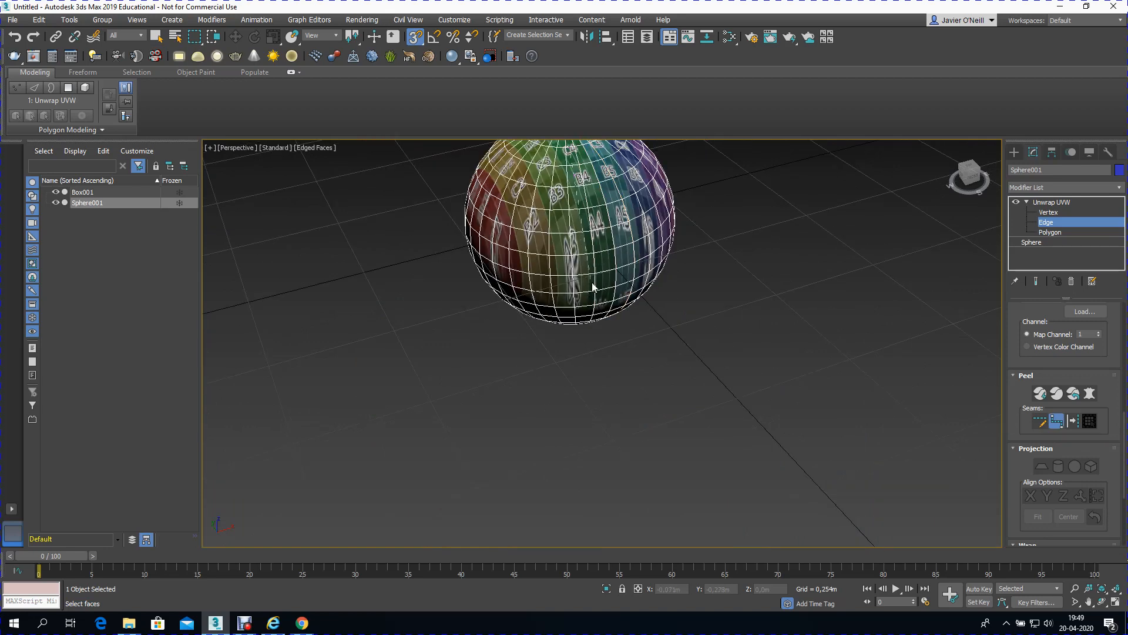
click(594, 310)
Step: Extend the seam edge by edge along the same meridian to the sphere's bottom pole with Edit Seams
click(1102, 601)
drag(619, 352, 588, 217)
click(1040, 423)
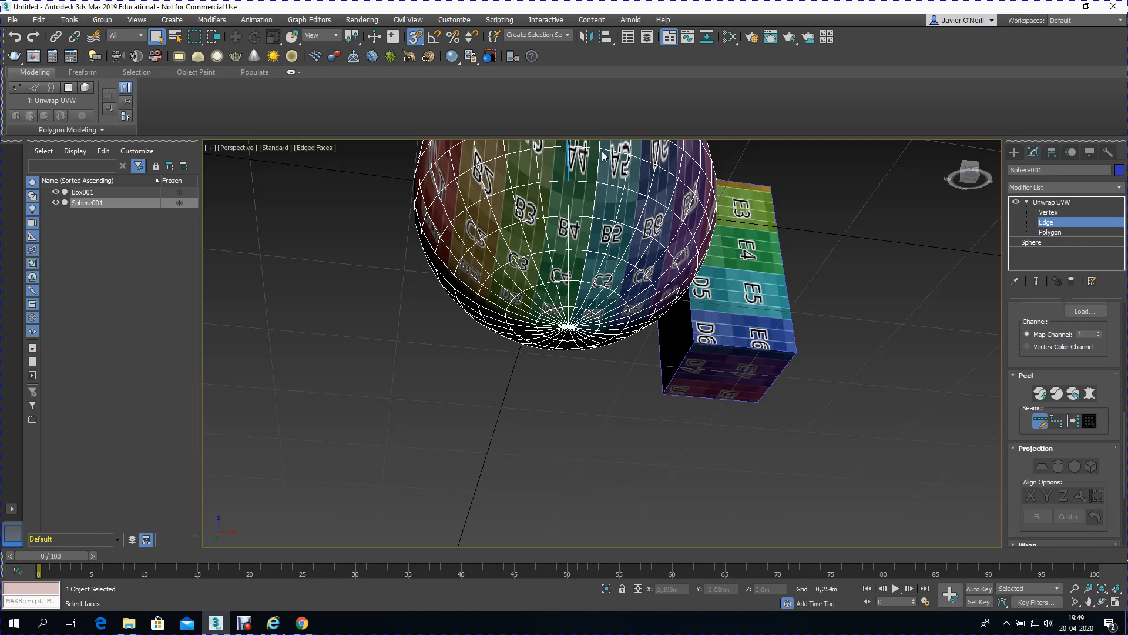
scroll(567, 315, up, 5)
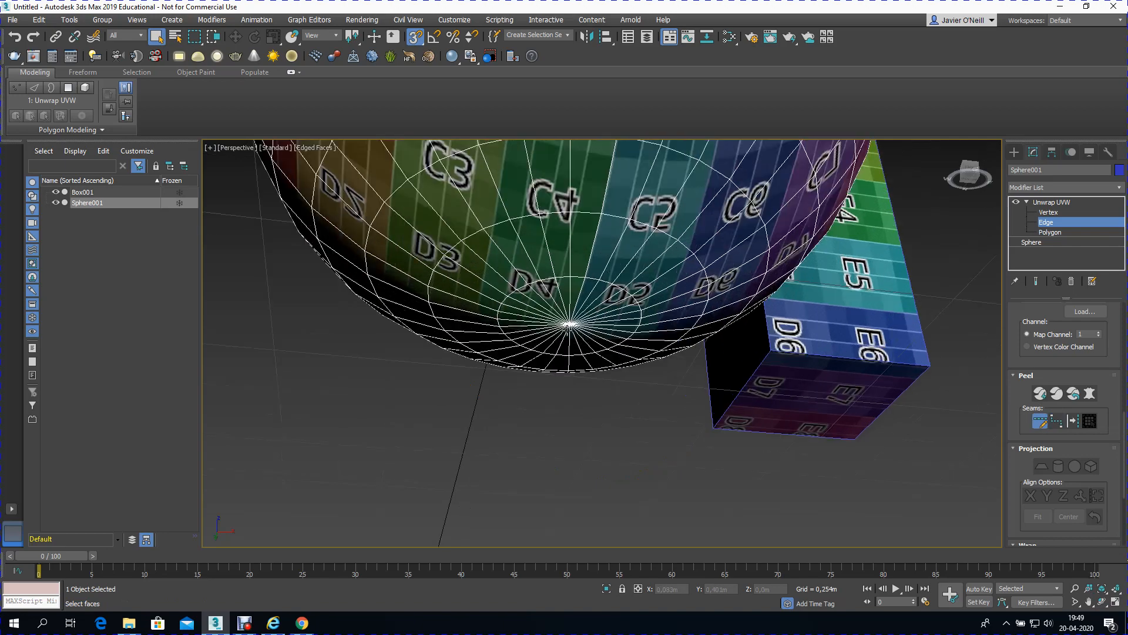
scroll(570, 314, down, 6)
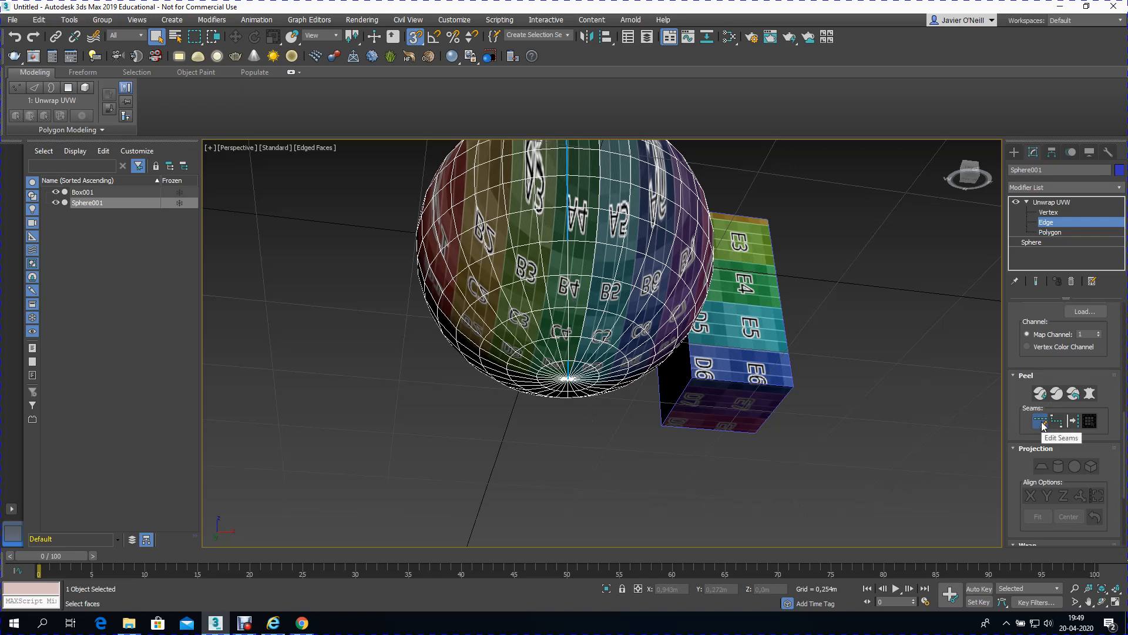
scroll(555, 340, up, 2)
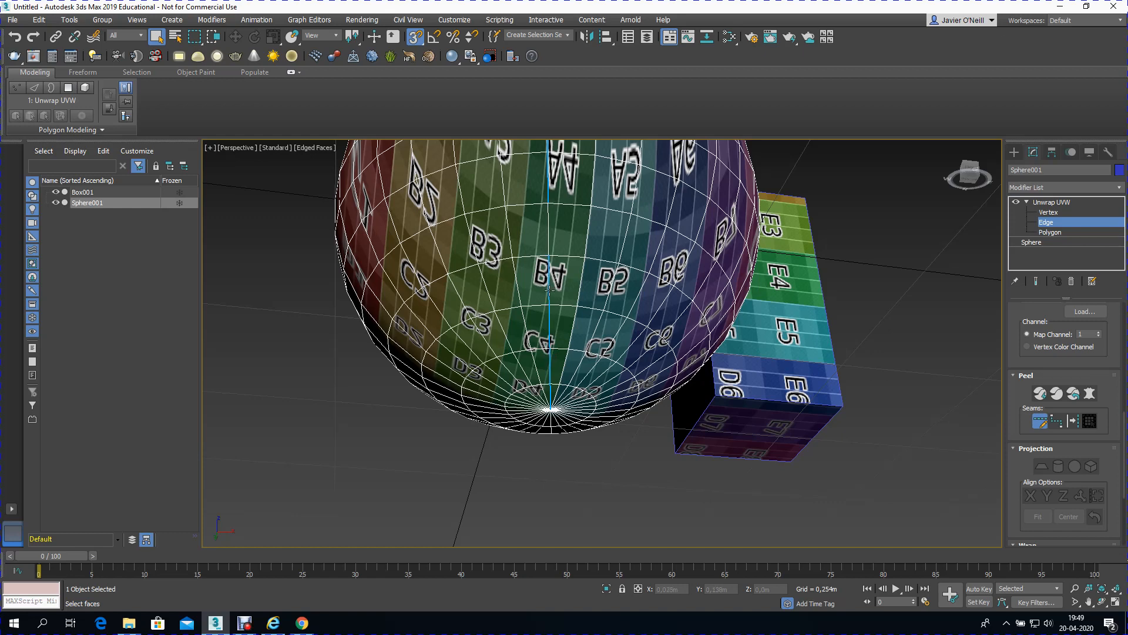
scroll(548, 239, down, 4)
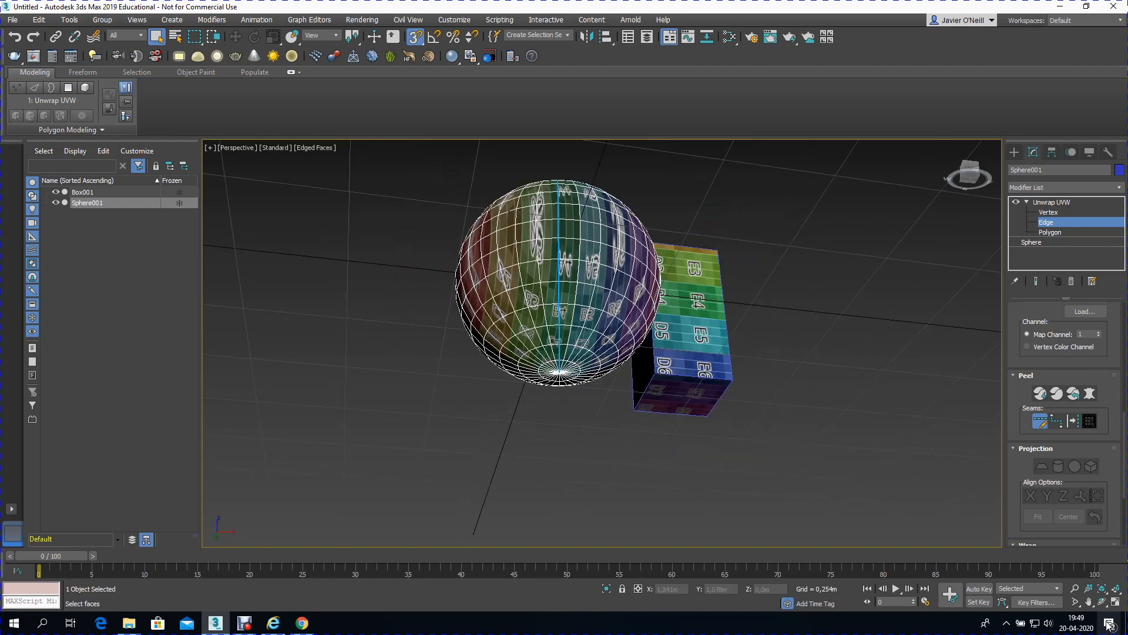
Step: Draw a point-to-point seam from pole to pole along the meridian opposite the sphere's first seam
click(1102, 600)
drag(533, 305, 647, 330)
click(1055, 427)
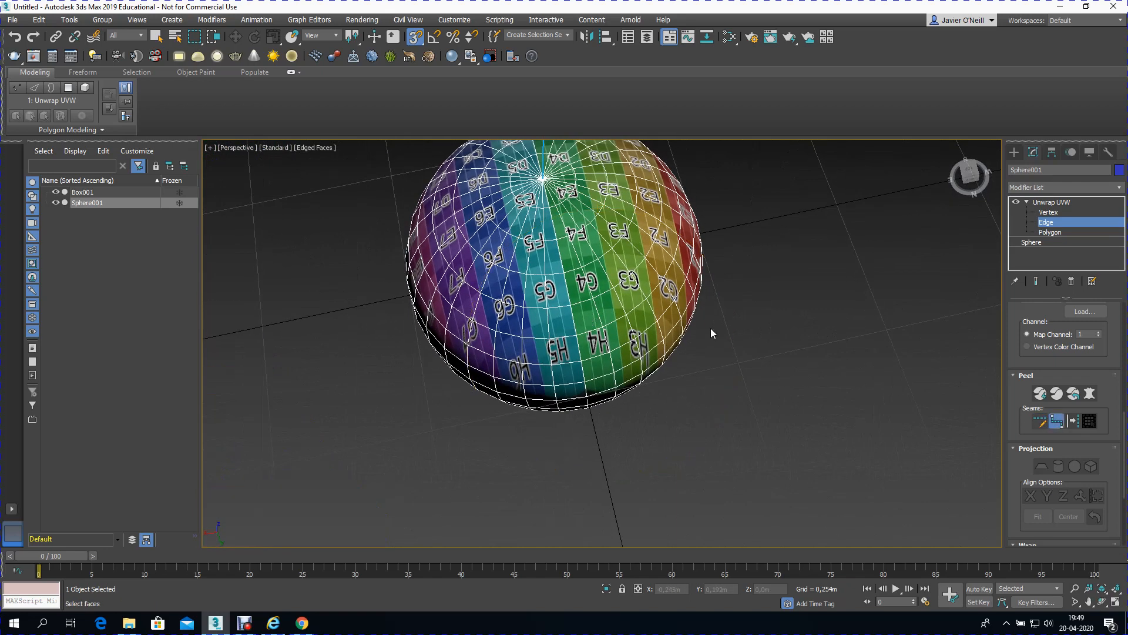
click(545, 200)
click(556, 405)
click(1102, 601)
drag(558, 423, 543, 272)
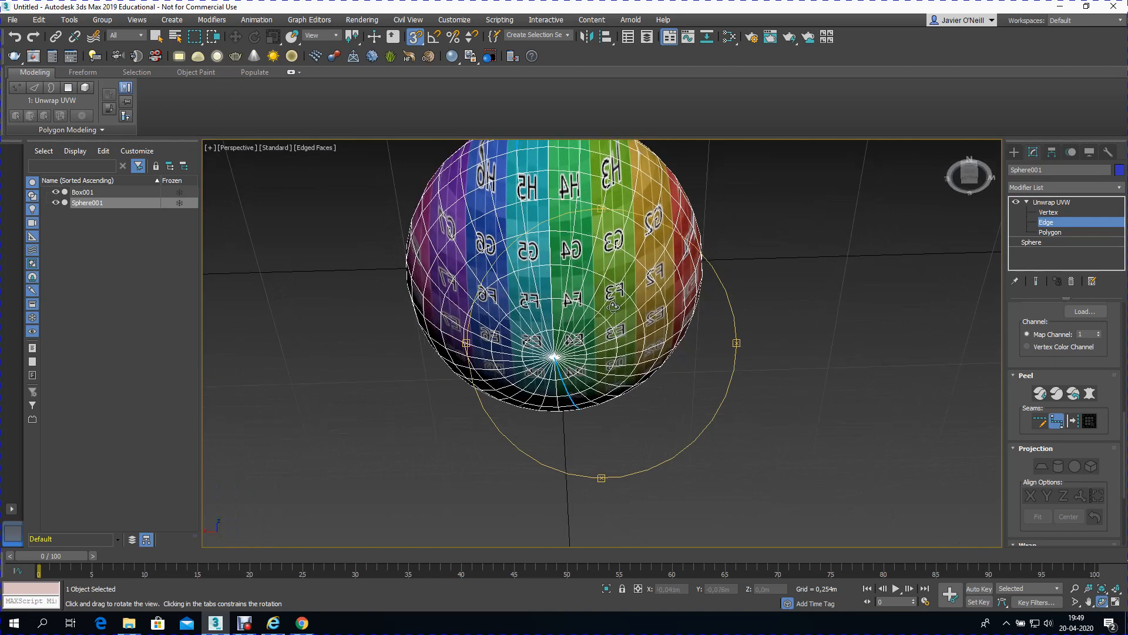
click(1038, 424)
click(1056, 422)
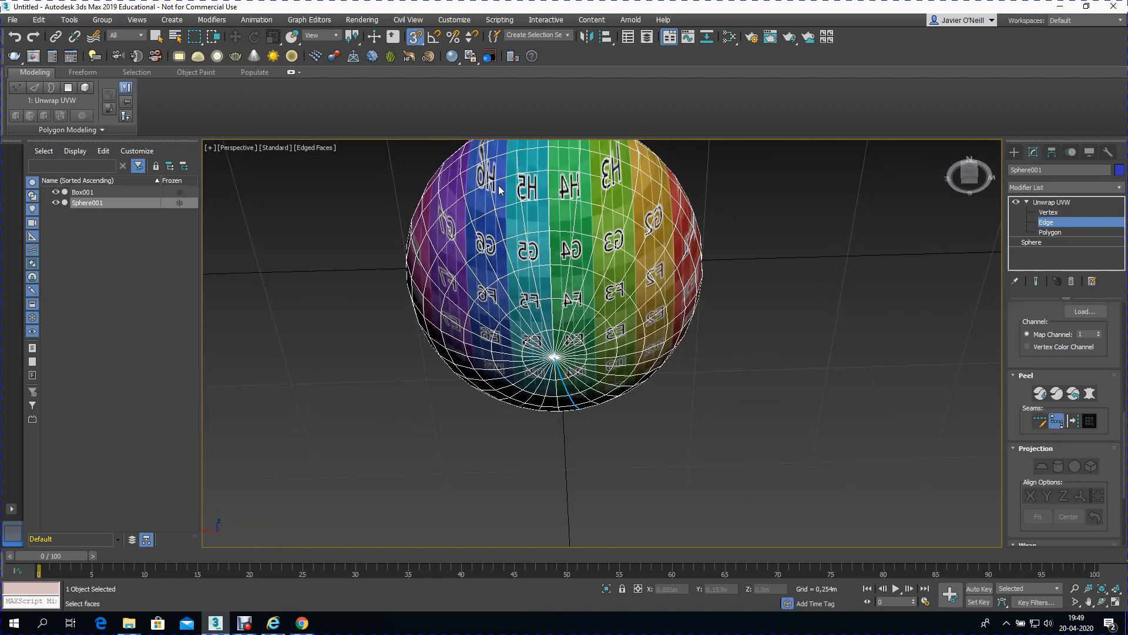
scroll(553, 308, down, 2)
scroll(538, 233, up, 2)
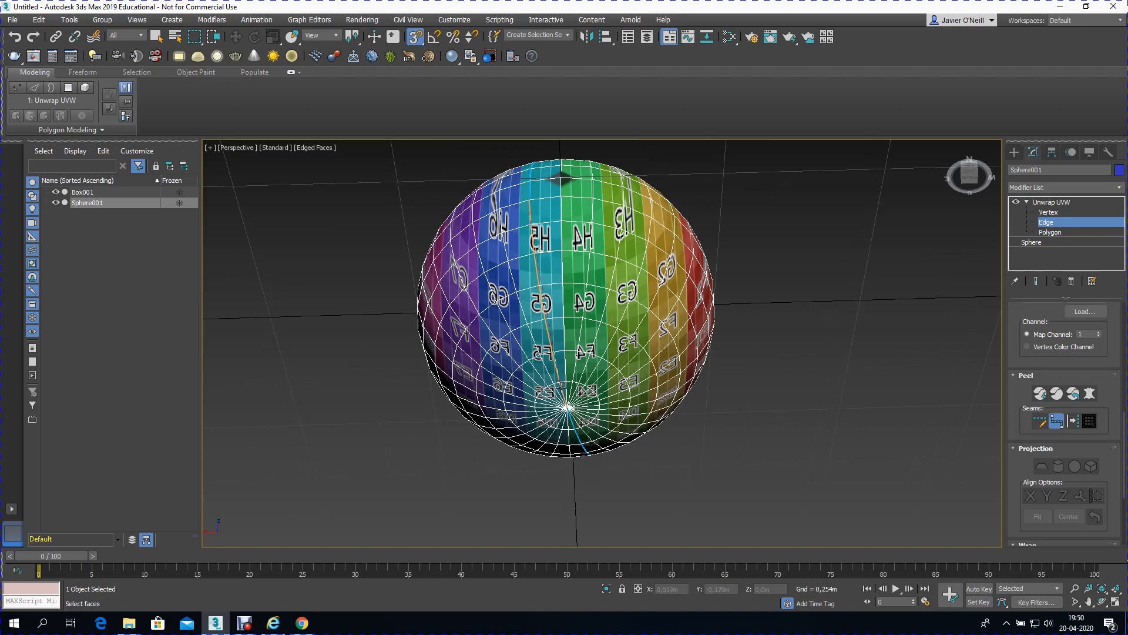
Step: Add short radial seams around the sphere's top pole, between the two meridian seams, with Edit Seams
click(1102, 602)
drag(689, 314, 573, 440)
scroll(555, 320, up, 3)
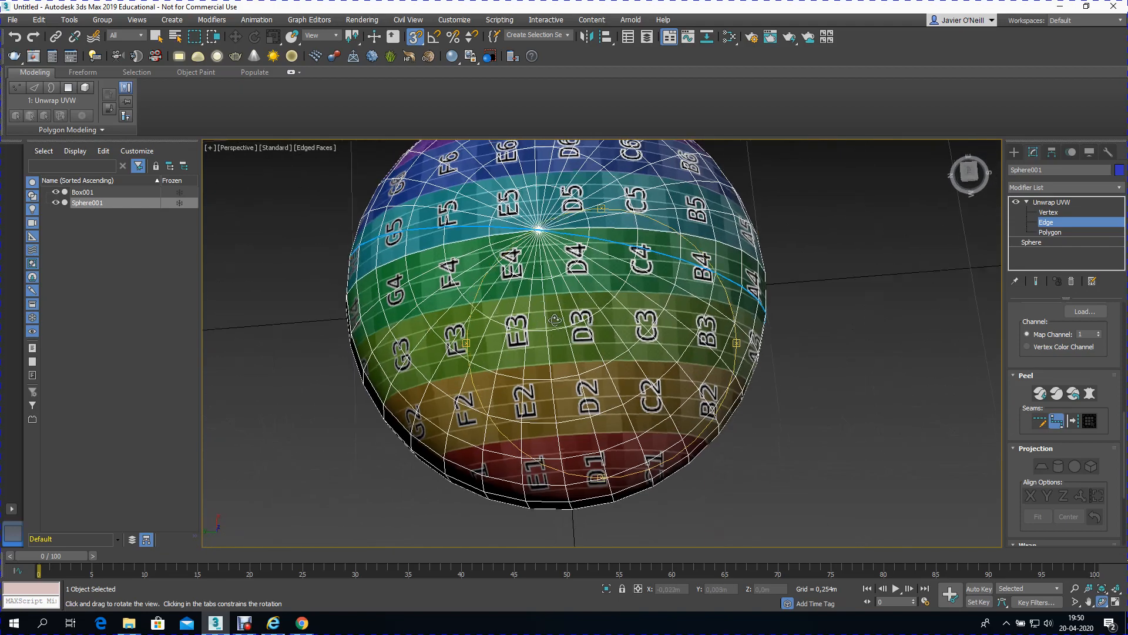
drag(554, 320, 482, 344)
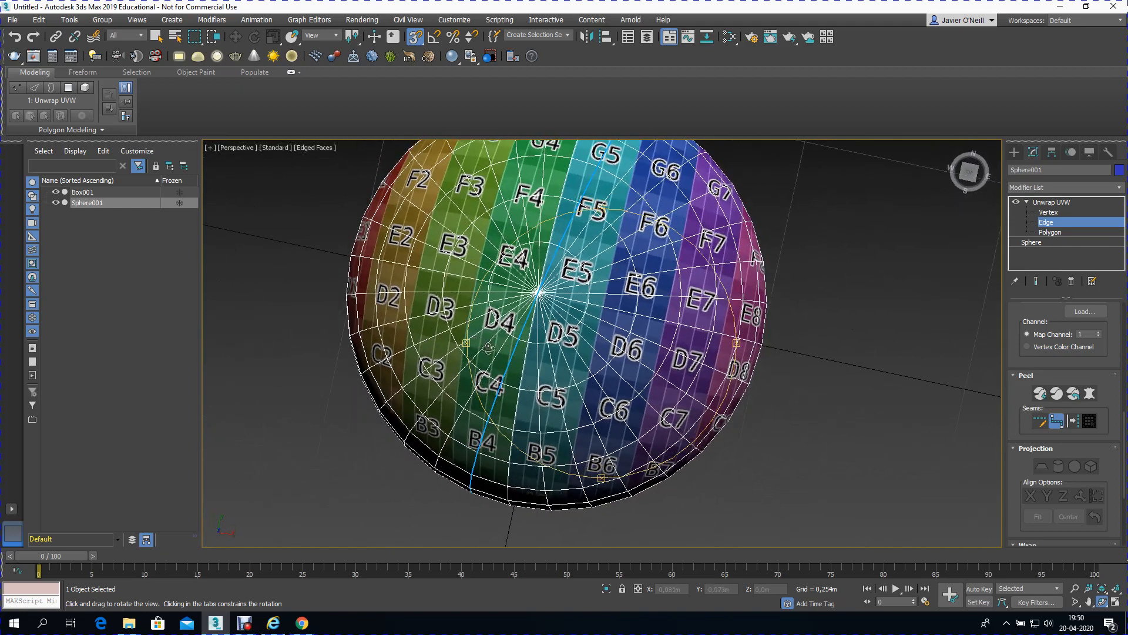
click(156, 36)
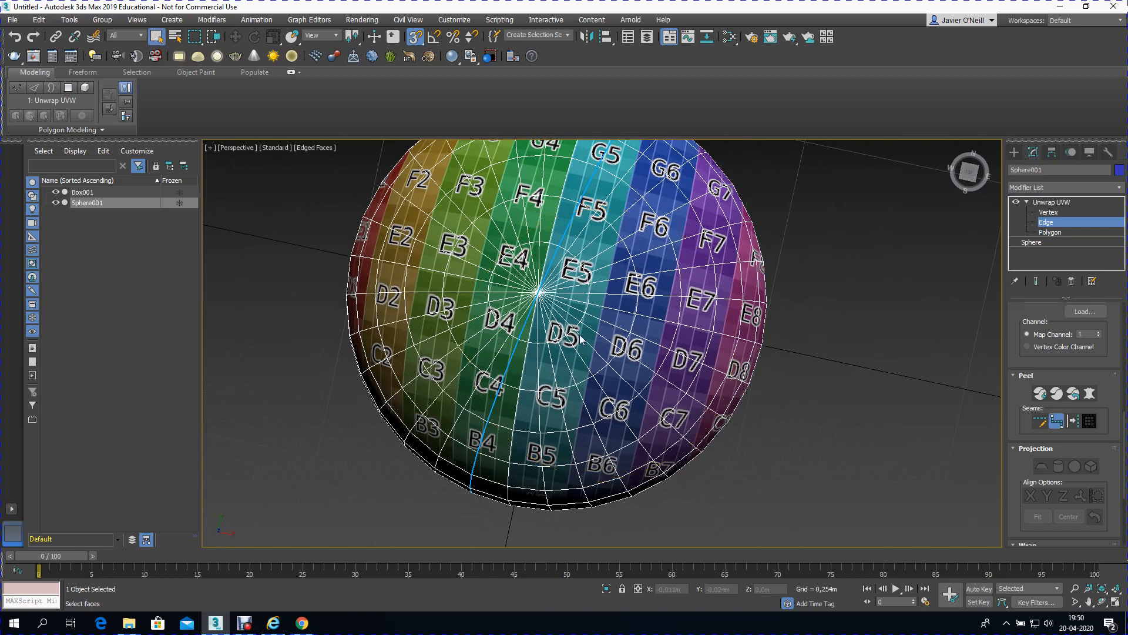
click(1039, 422)
click(408, 266)
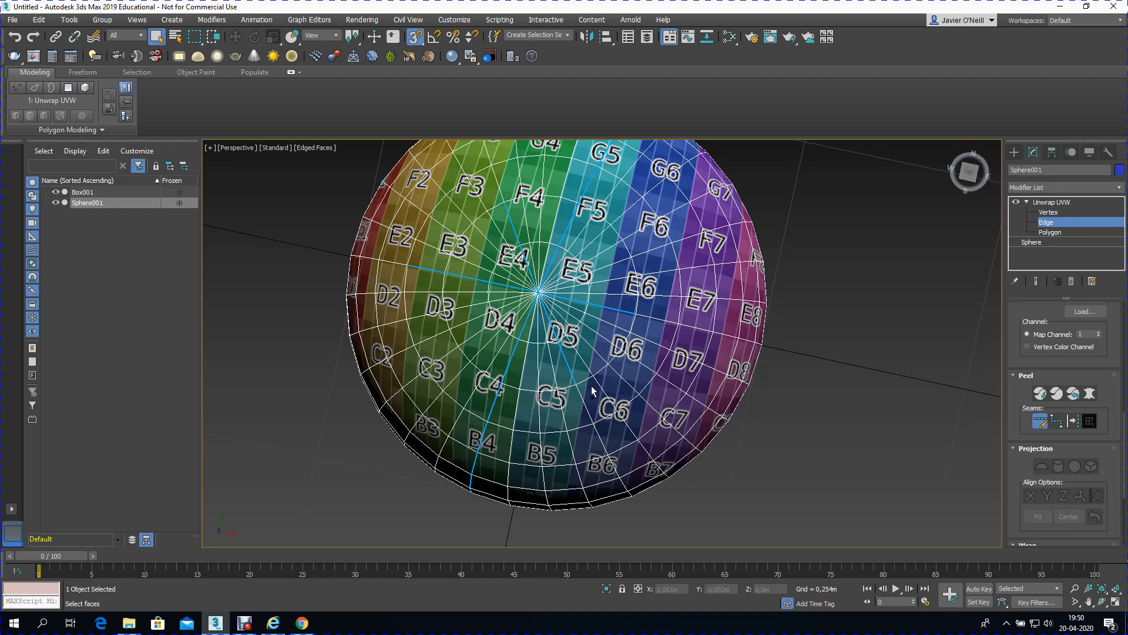
Step: Add matching short radial seams around the sphere's bottom pole, between the two meridian seams
click(1101, 601)
drag(552, 399, 517, 411)
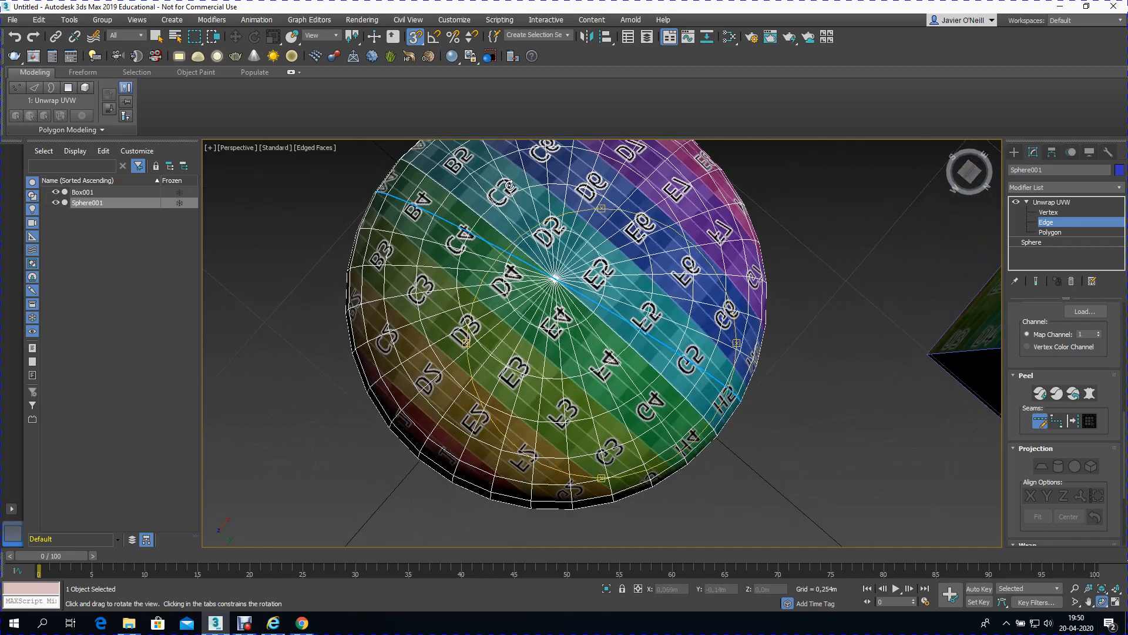
click(156, 37)
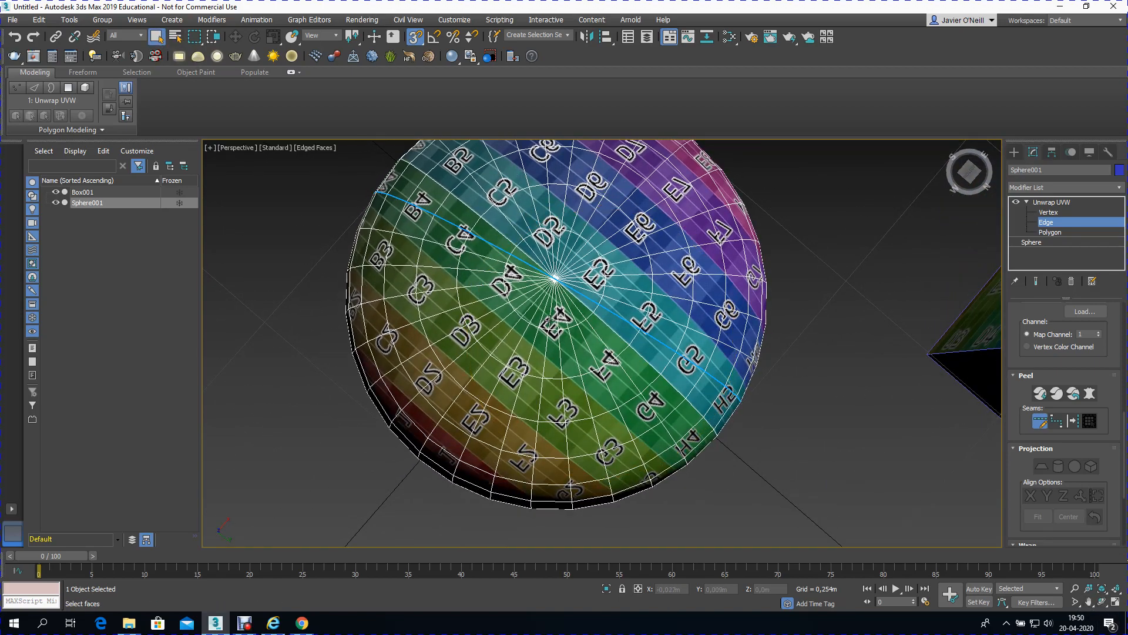
ctrl+click(520, 385)
ctrl+click(580, 205)
ctrl+click(553, 256)
ctrl+click(572, 317)
ctrl+click(584, 340)
Step: Enter the modifier's Polygon level, window-select the whole sphere, and check the face selection all around
click(1102, 601)
drag(676, 412, 869, 414)
click(1054, 232)
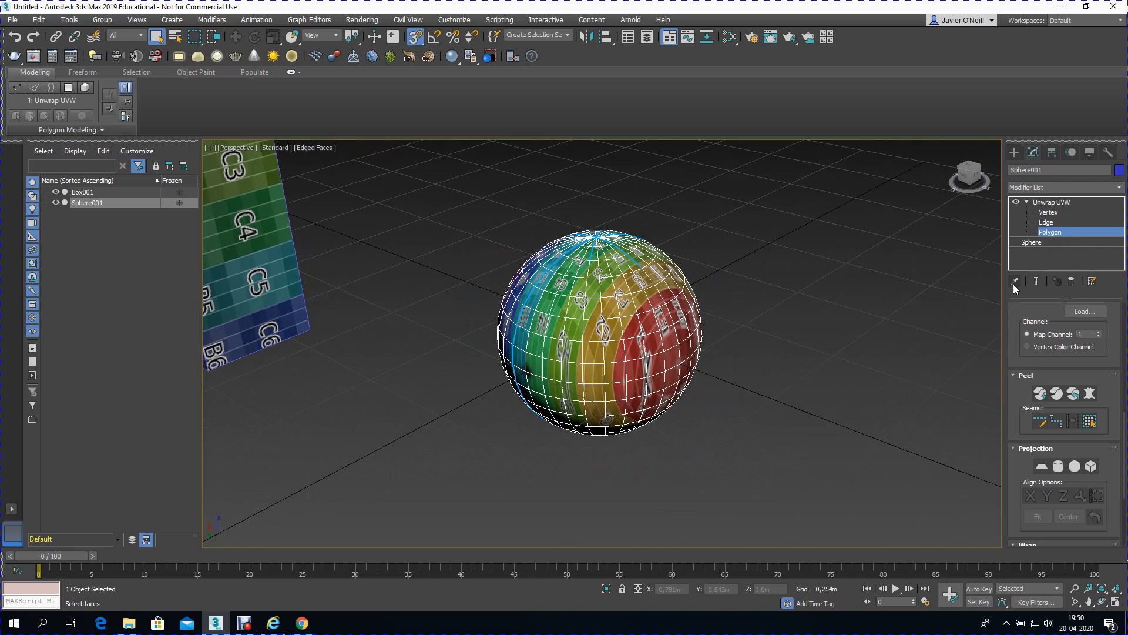
scroll(1008, 317, up, 10)
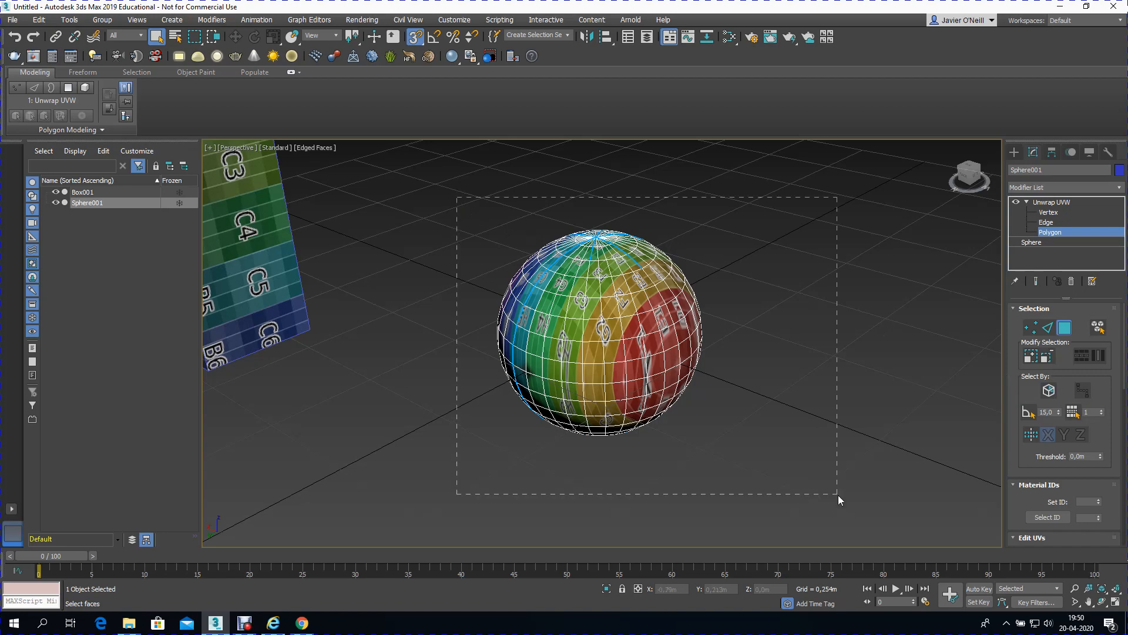
drag(838, 495, 838, 495)
click(1102, 601)
drag(598, 388, 544, 385)
drag(646, 348, 573, 358)
scroll(596, 323, up, 3)
drag(596, 323, 528, 423)
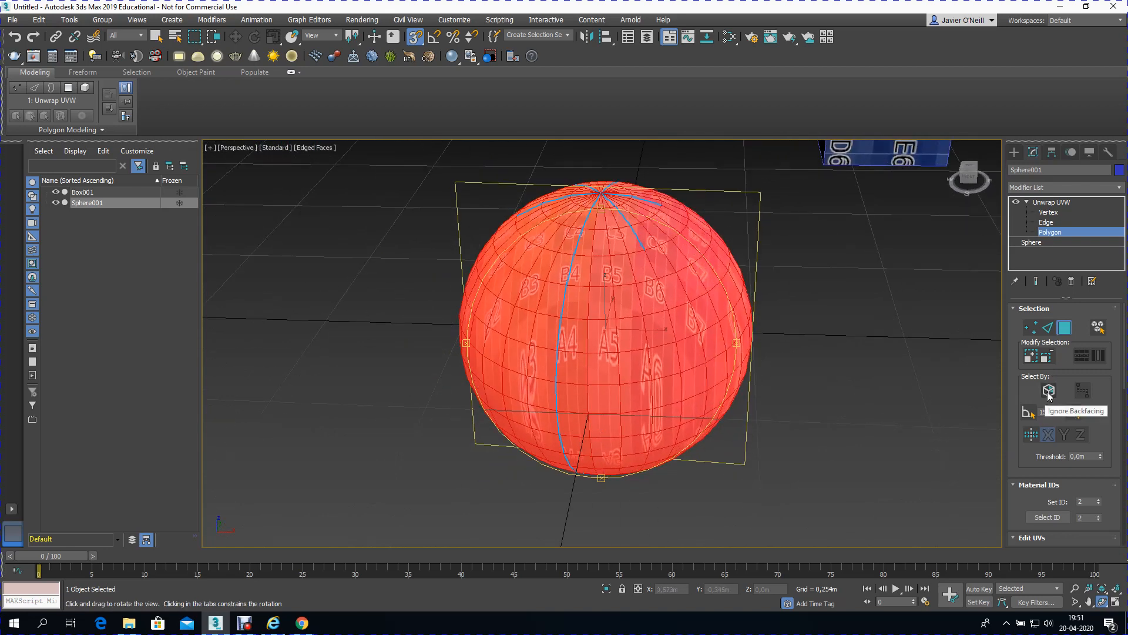
Step: Open Pelt Map for the selected faces, run the pelt and relax simulations, and commit the result
drag(1016, 449, 1028, 240)
scroll(1012, 387, down, 5)
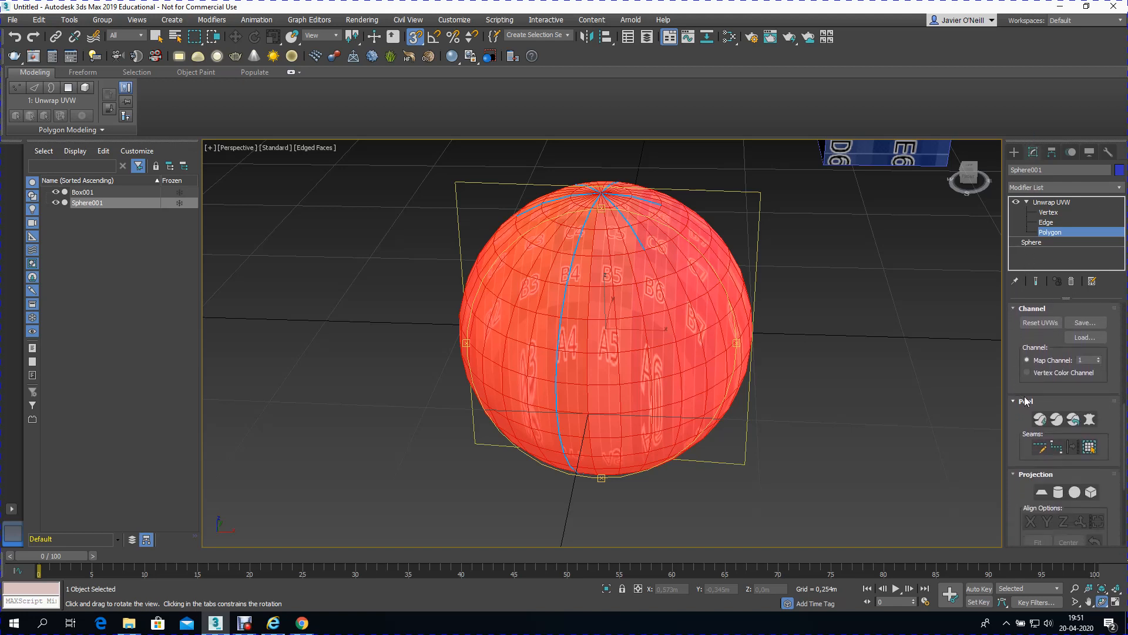
click(1089, 419)
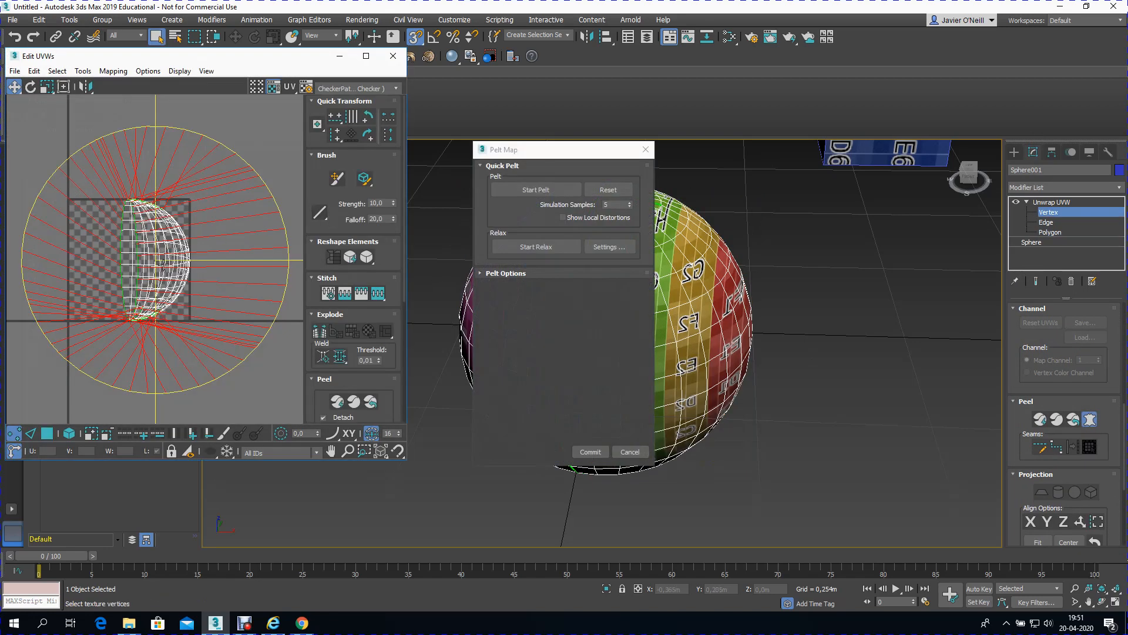
click(534, 191)
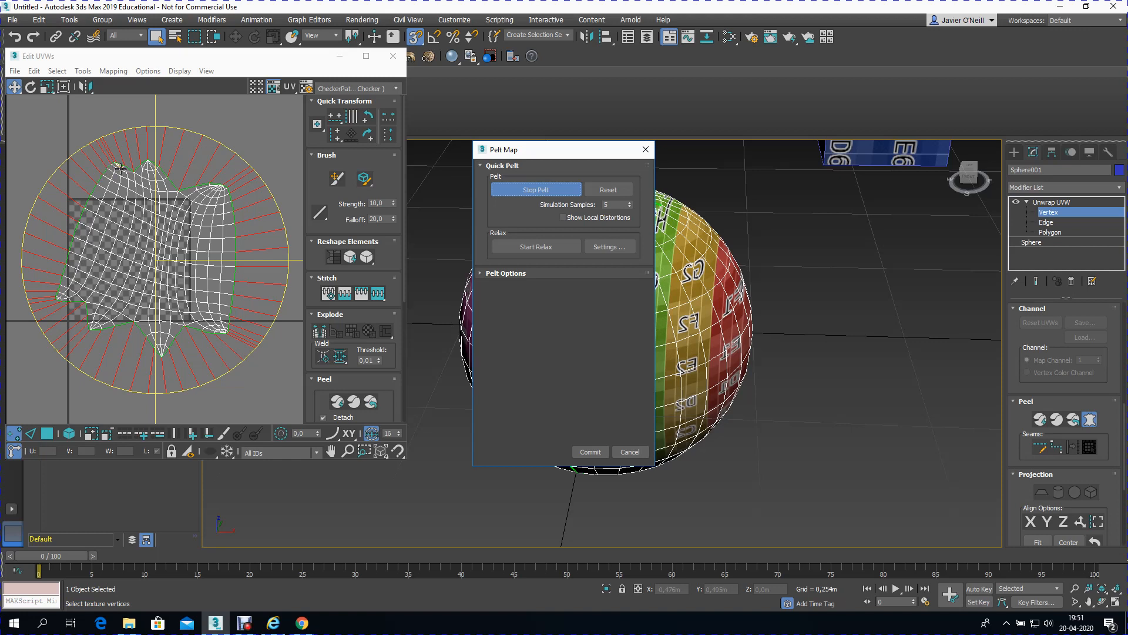
click(513, 190)
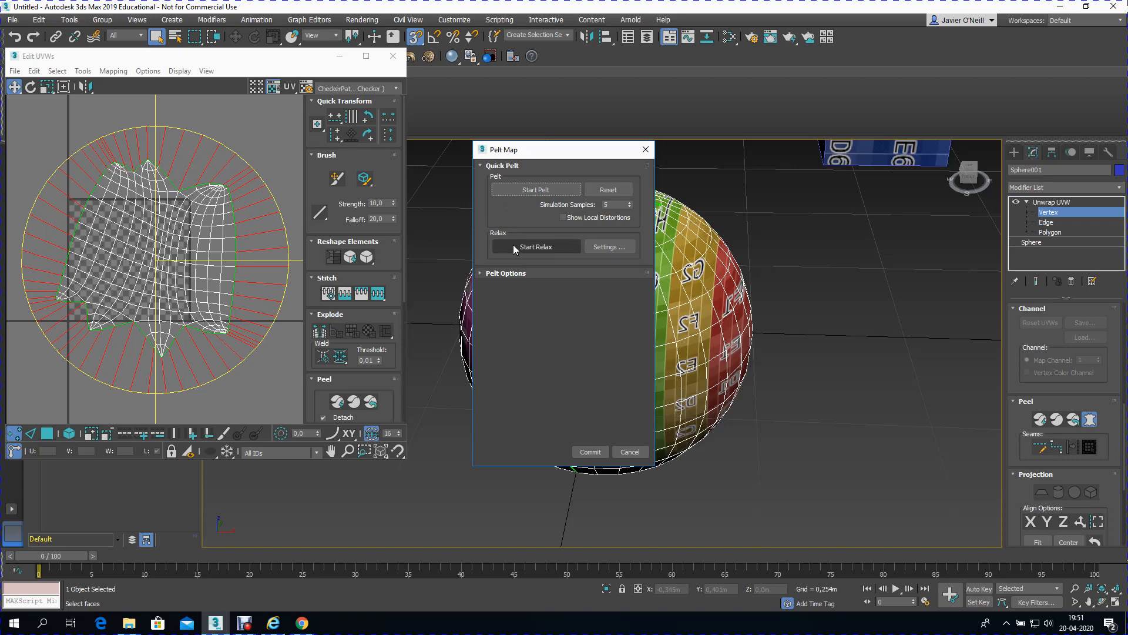
click(513, 246)
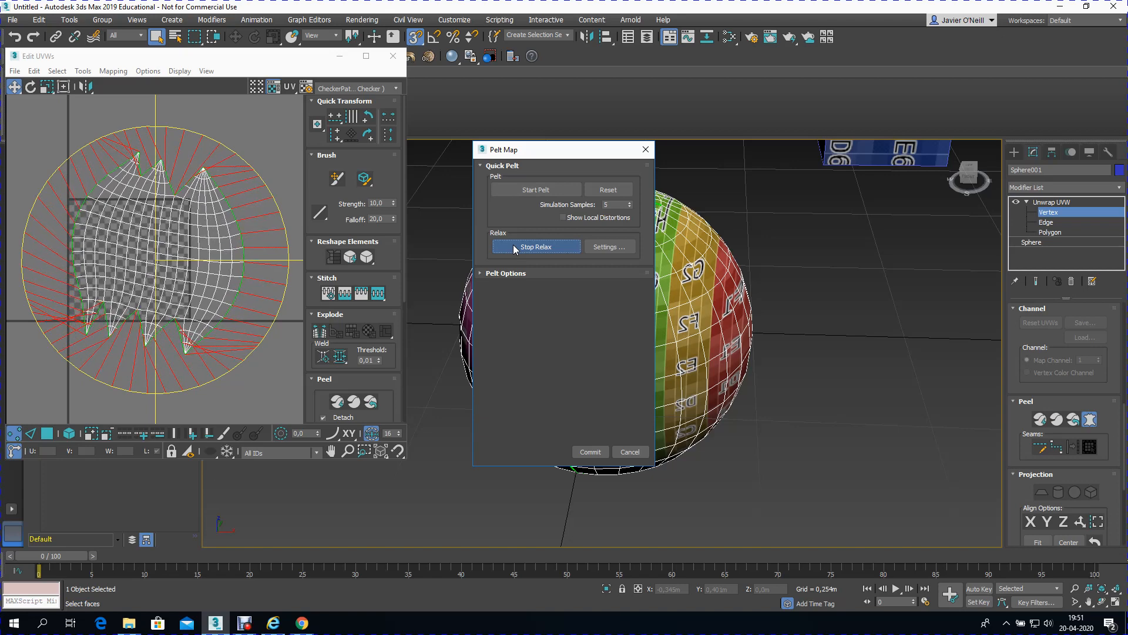
click(513, 246)
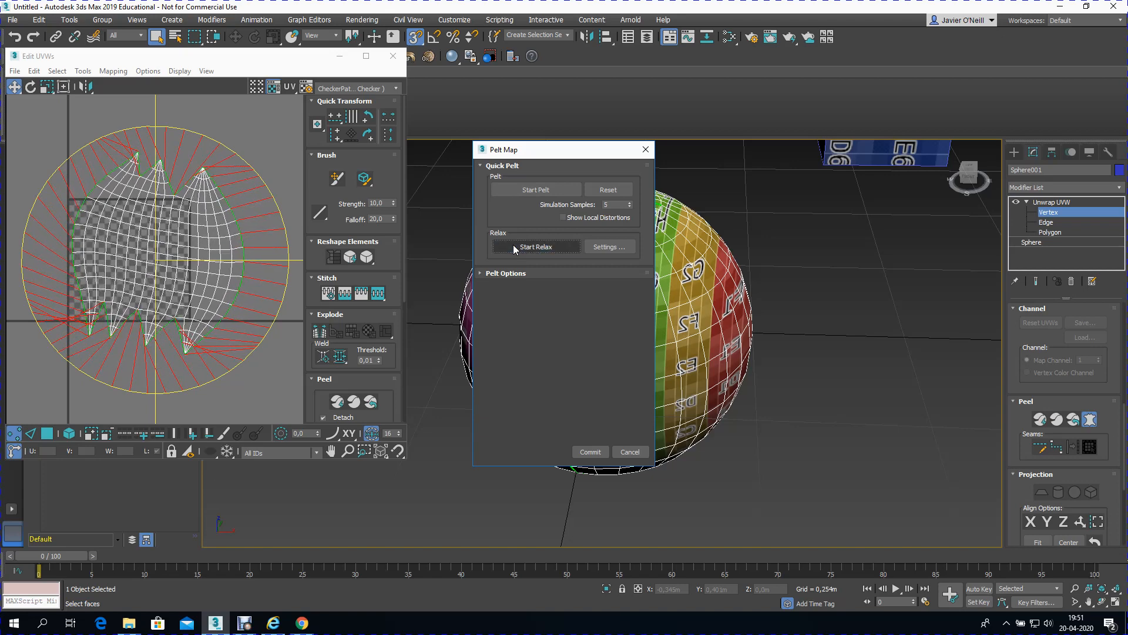
click(588, 451)
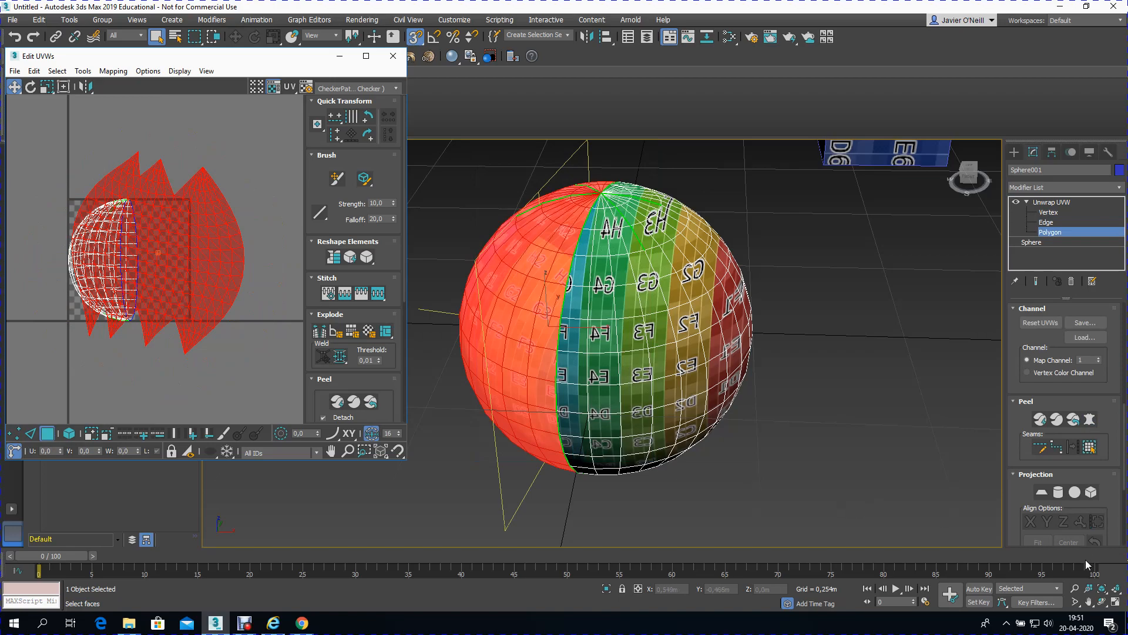
Step: Check the pelted half on the sphere and move its UV shell off the unpelted half in the checker tile
click(1101, 601)
drag(568, 383, 640, 341)
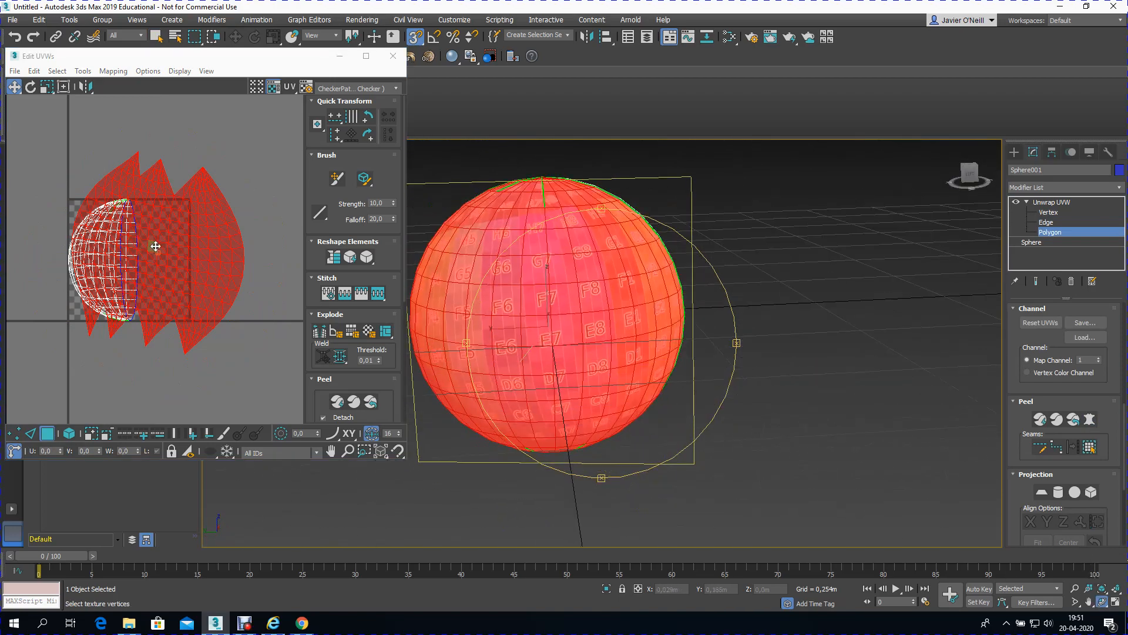
drag(155, 246, 282, 213)
drag(511, 376, 676, 338)
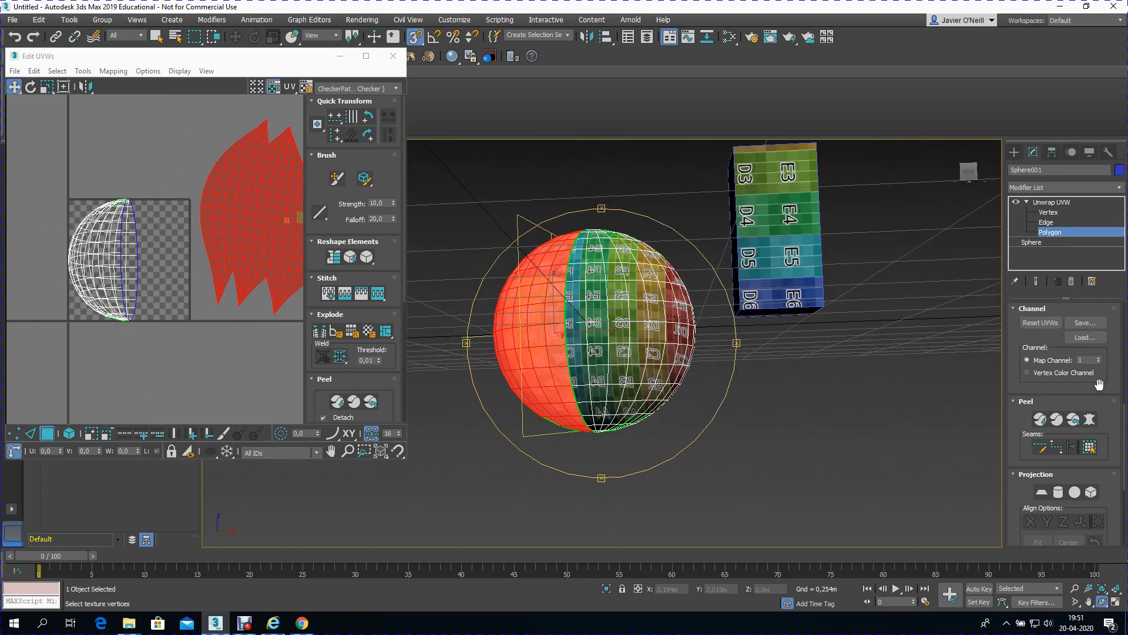
scroll(1054, 379, up, 10)
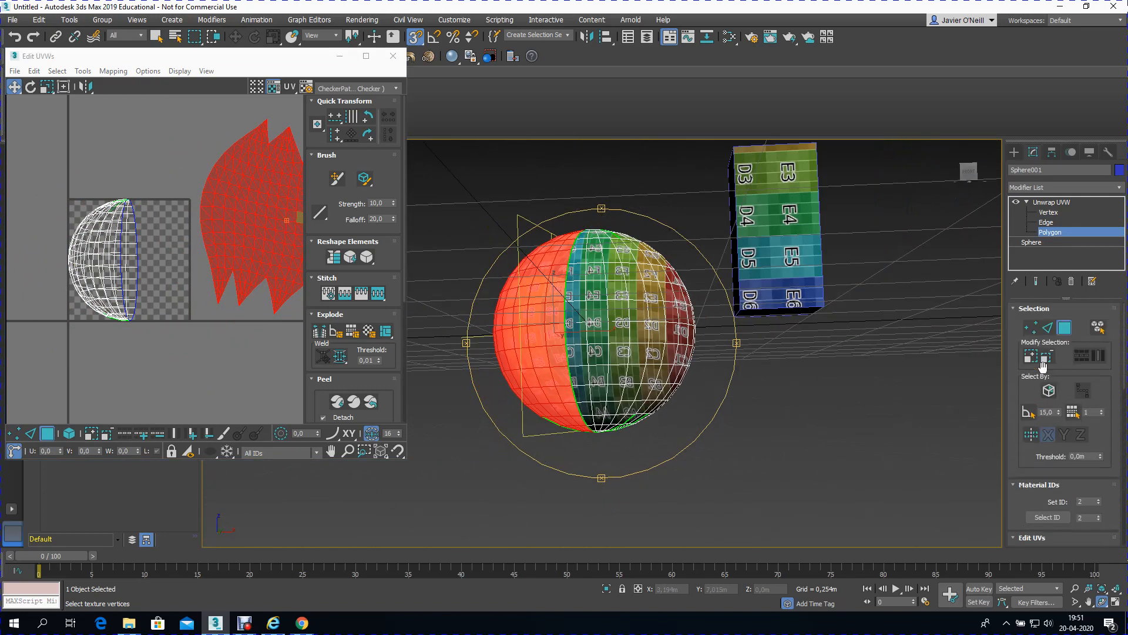
Step: Select the sphere's other UV half, run pelt and relax on it in Pelt Map, and commit the result
drag(64, 202, 171, 358)
drag(553, 329, 532, 375)
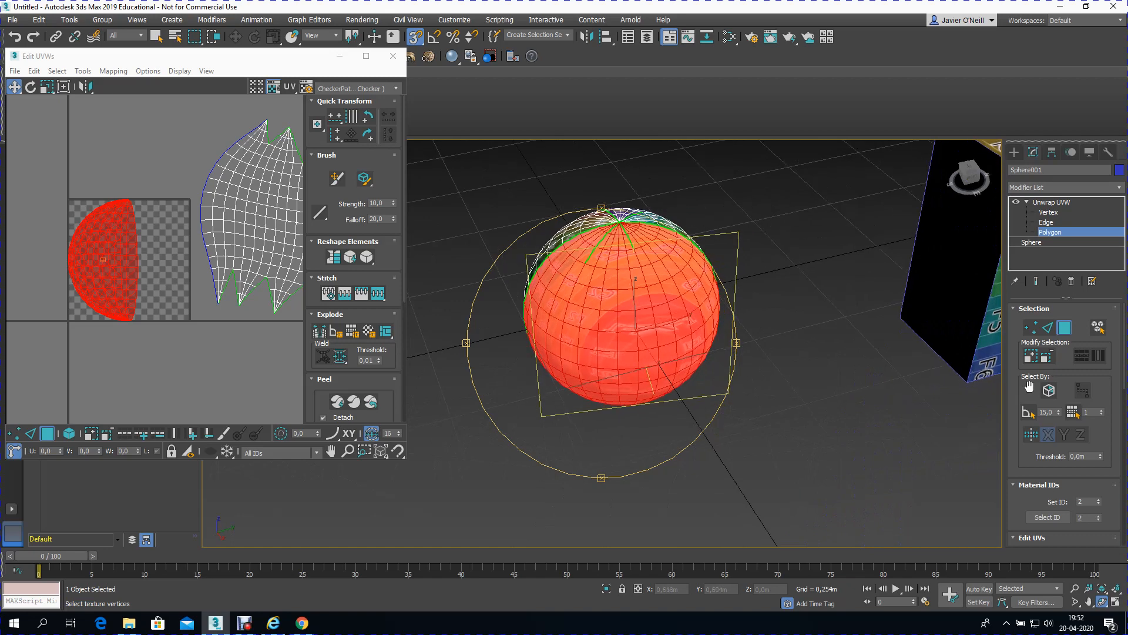
drag(1021, 462, 1014, 153)
click(1090, 425)
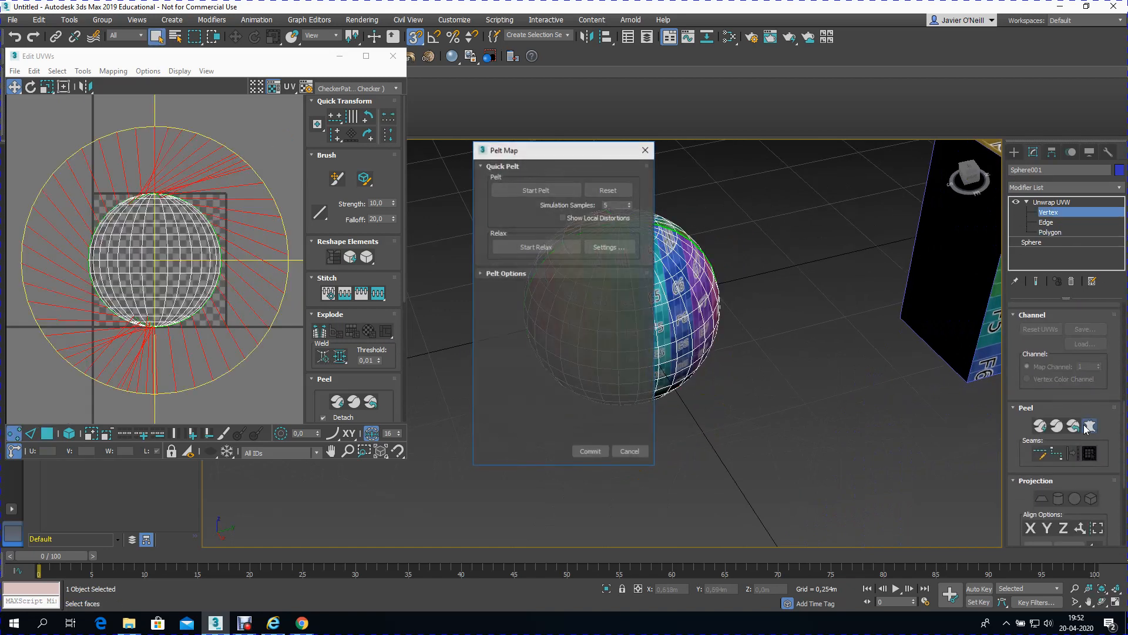
click(524, 190)
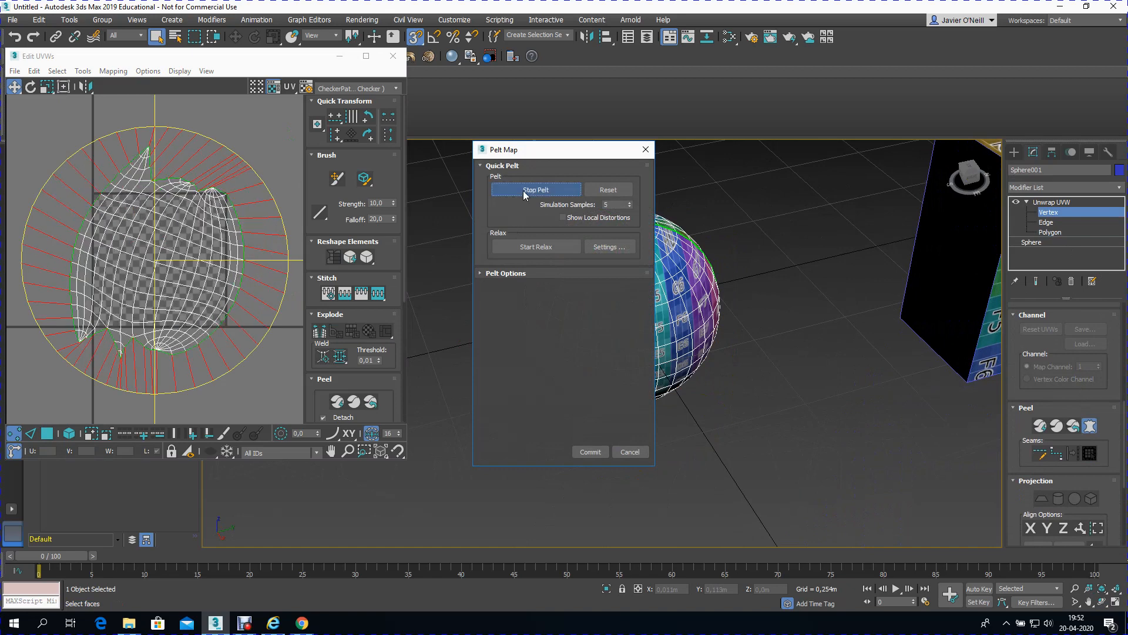
click(524, 193)
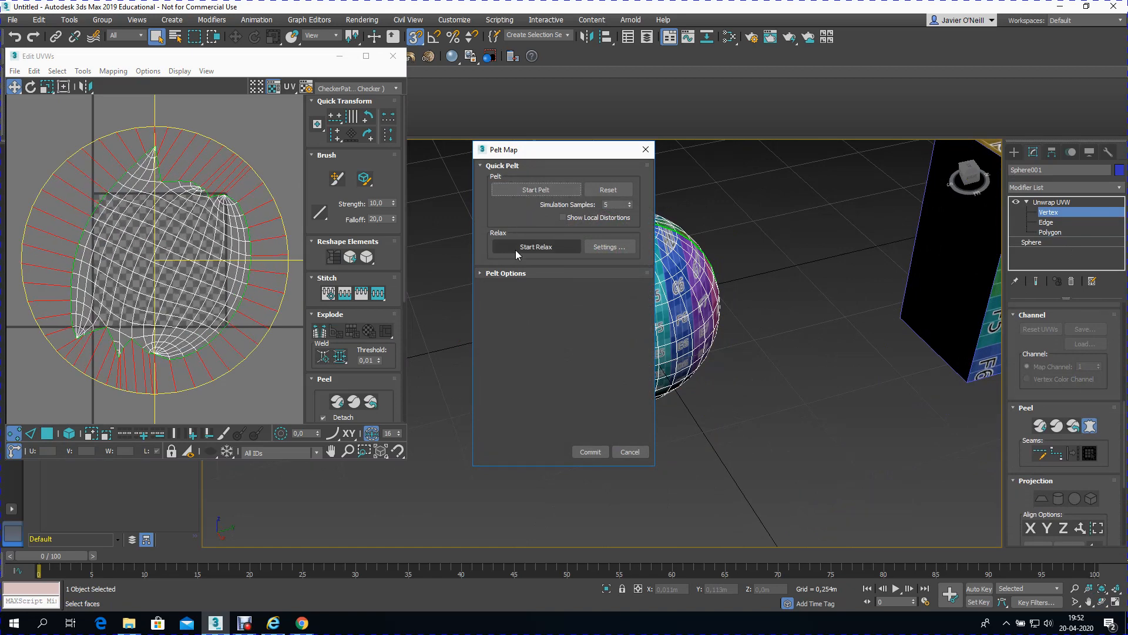
click(516, 249)
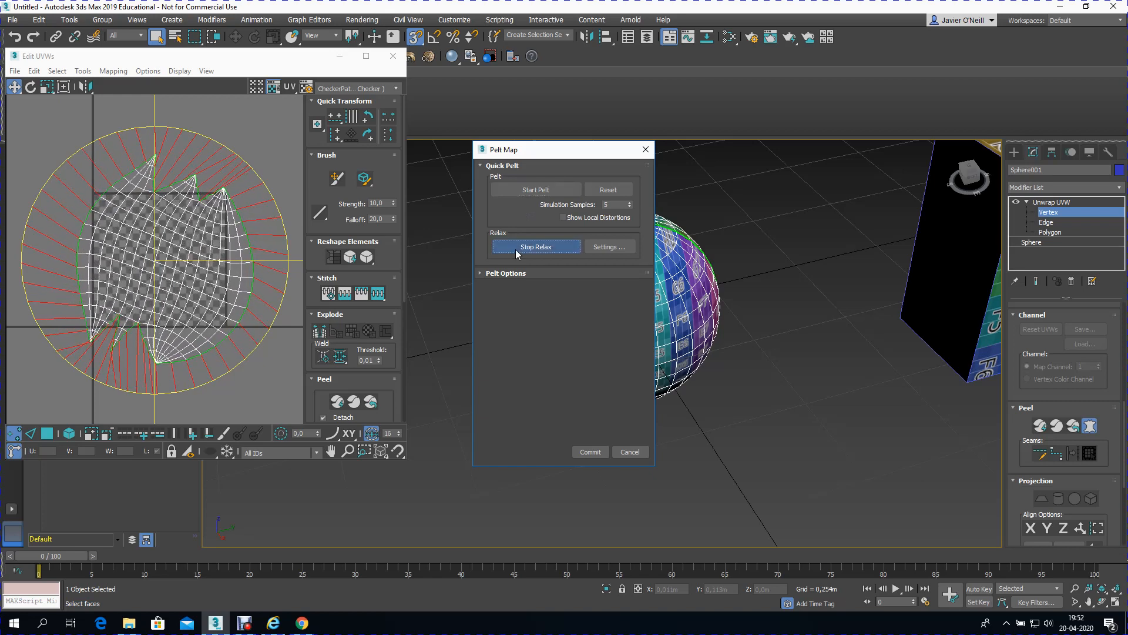
click(582, 454)
Step: Move the second pelted shell outside the checker tile and place the first shell beneath it
scroll(168, 349, down, 3)
drag(163, 327, 64, 259)
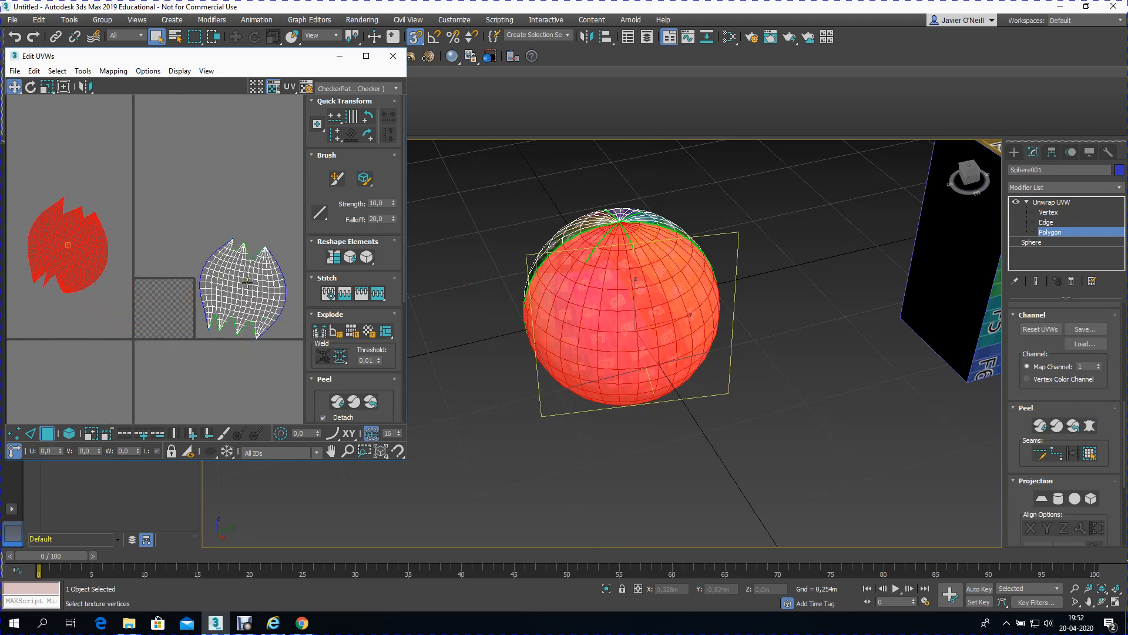
click(215, 271)
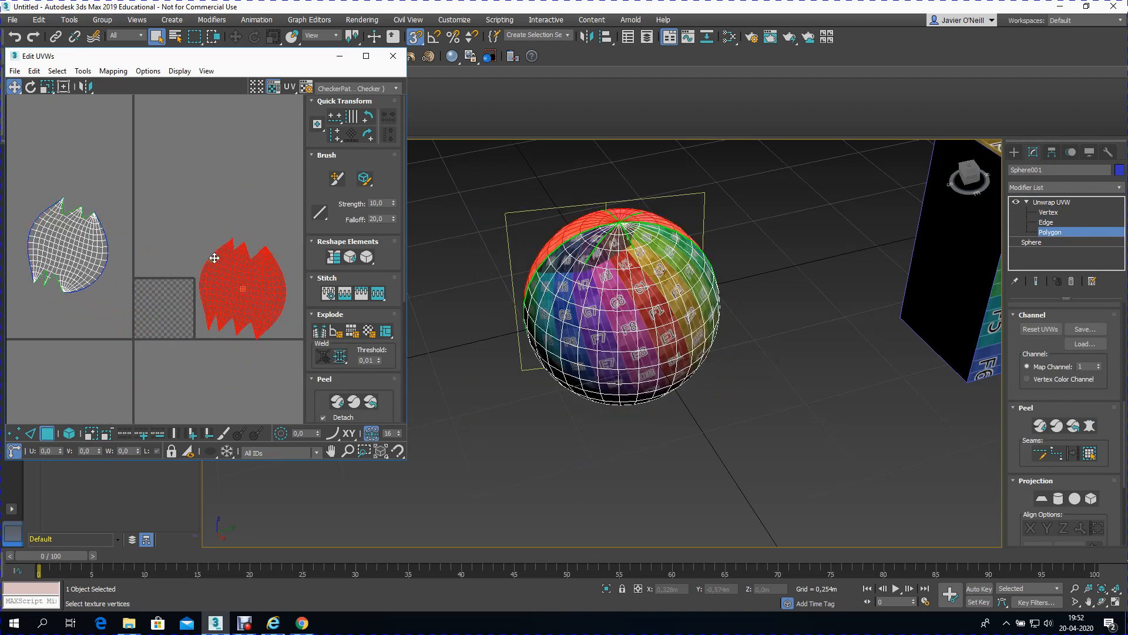
drag(206, 281, 28, 330)
scroll(51, 346, down, 6)
scroll(69, 358, up, 8)
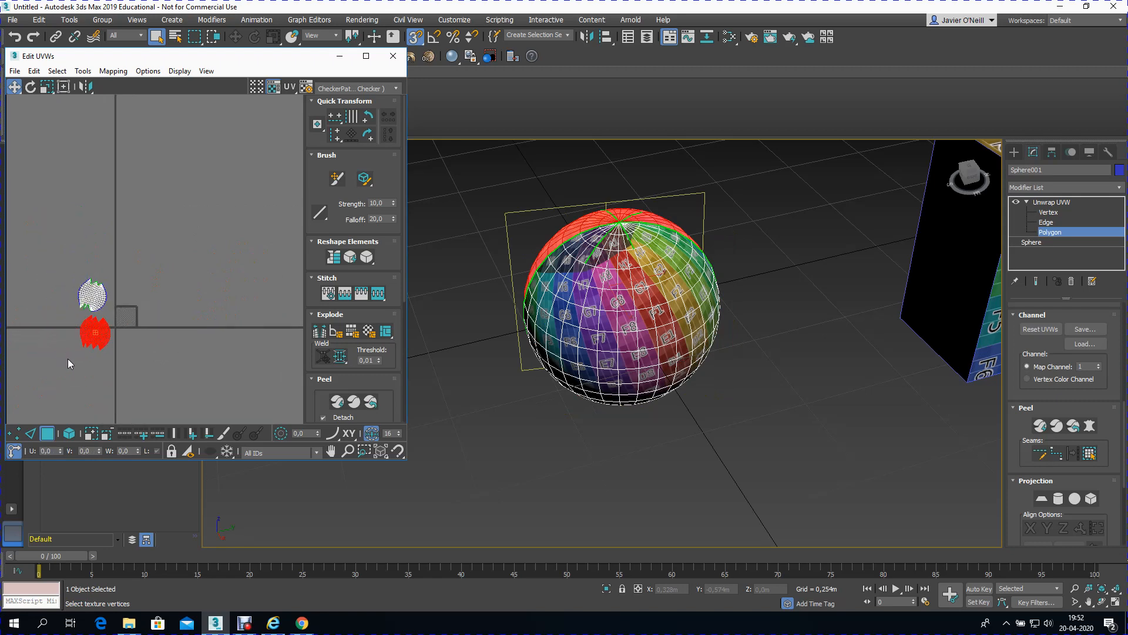
Step: Place the second pelted shell beside the first, then move both together below the checker tile
scroll(145, 195, down, 2)
drag(71, 105, 93, 256)
scroll(187, 298, down, 1)
middle_drag(187, 298, 185, 303)
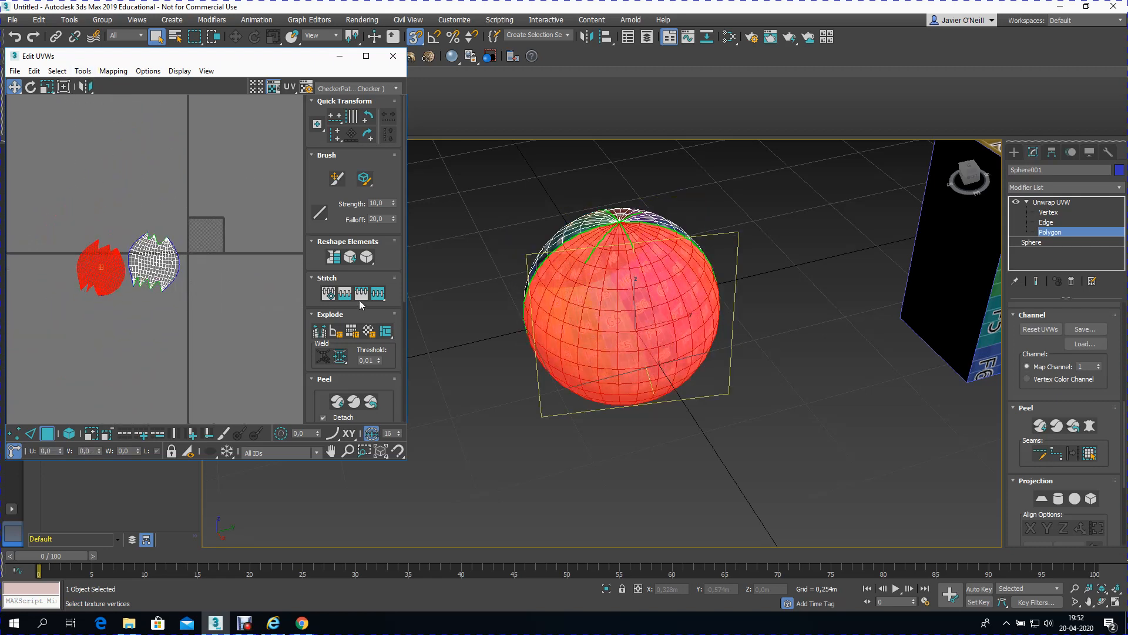
drag(56, 209, 206, 369)
drag(142, 263, 115, 308)
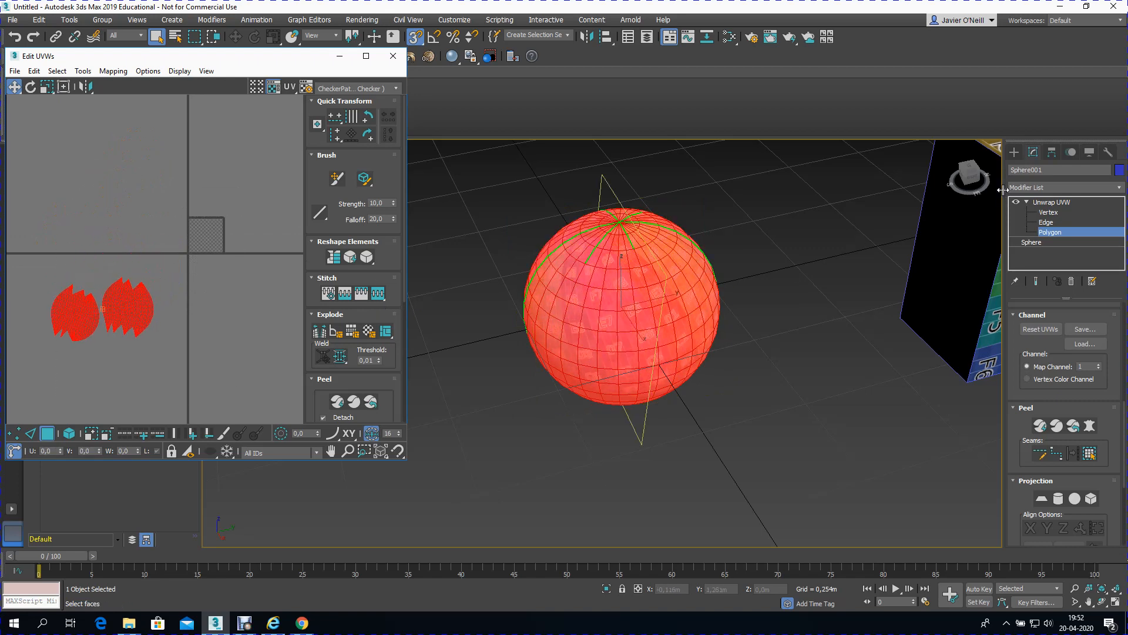
Step: Collapse the sphere's stack down to and including Unwrap UVW, accepting the removal of its creation parameters
click(1049, 202)
right_click(1051, 202)
click(1002, 306)
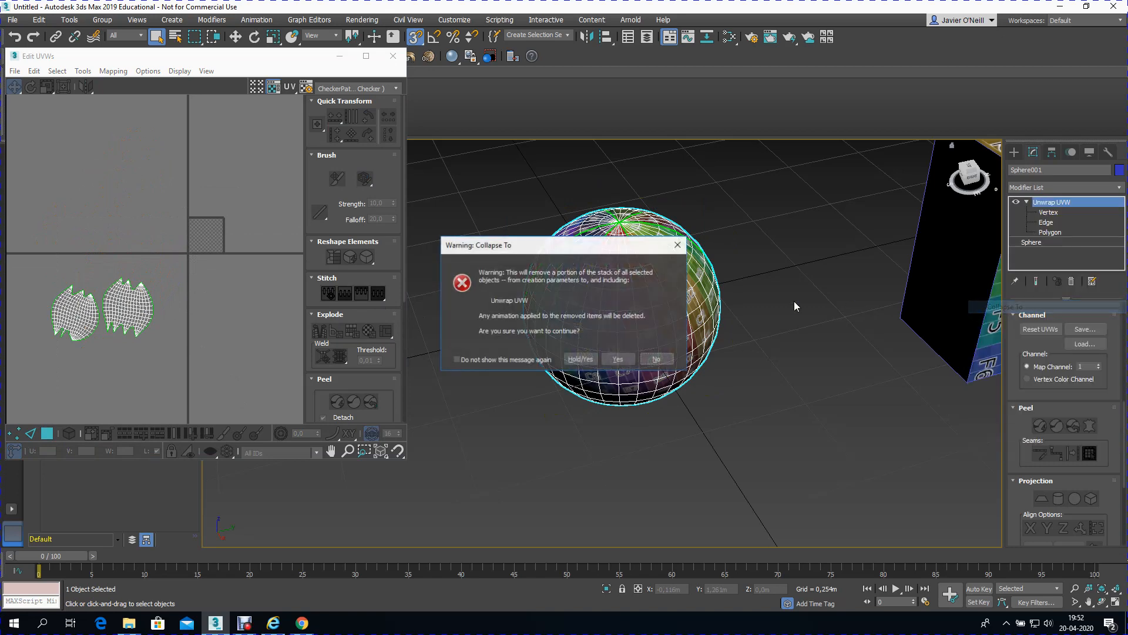
click(617, 358)
scroll(758, 409, down, 5)
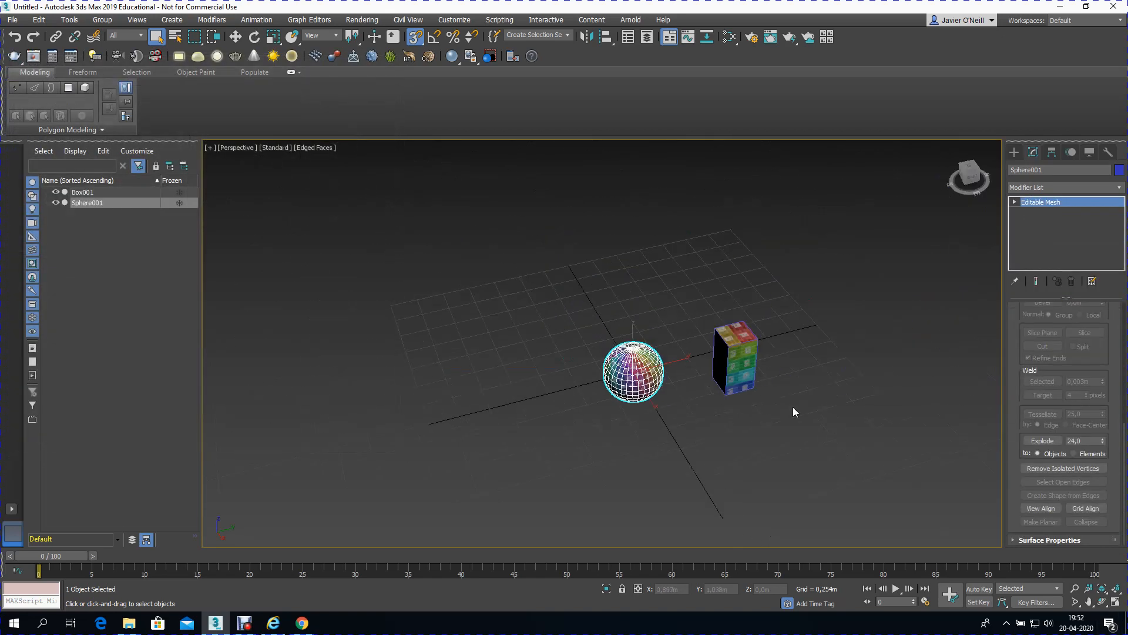
Step: Move the sphere to the far side of the box, at X 0,762m and Y 1,27m, freeing the grid centre
scroll(758, 410, up, 5)
click(235, 36)
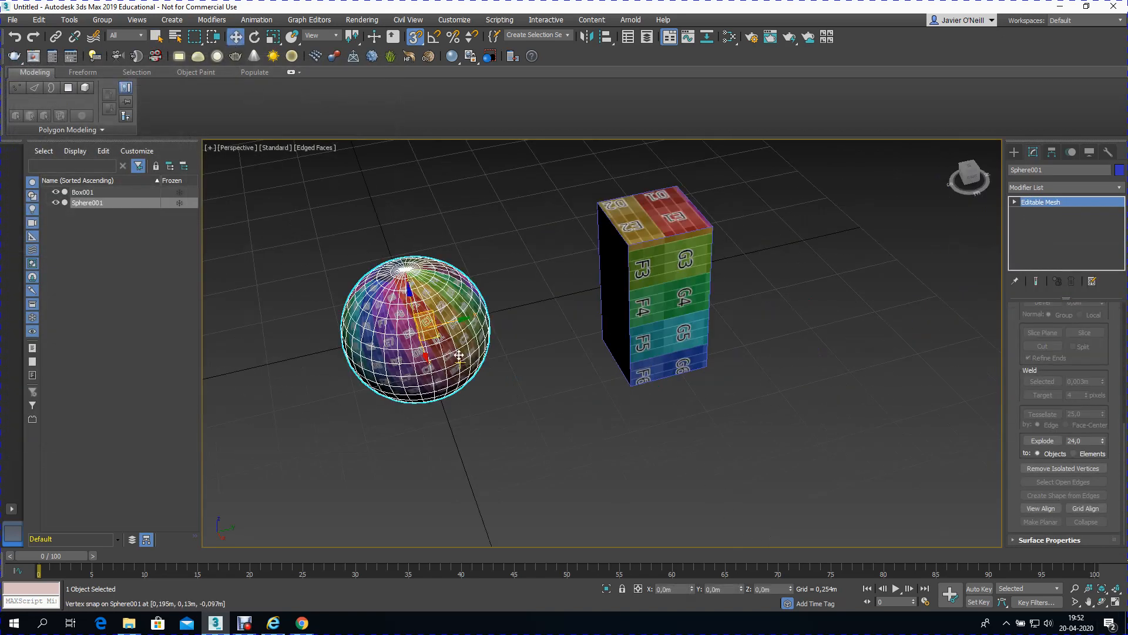
drag(406, 331, 841, 375)
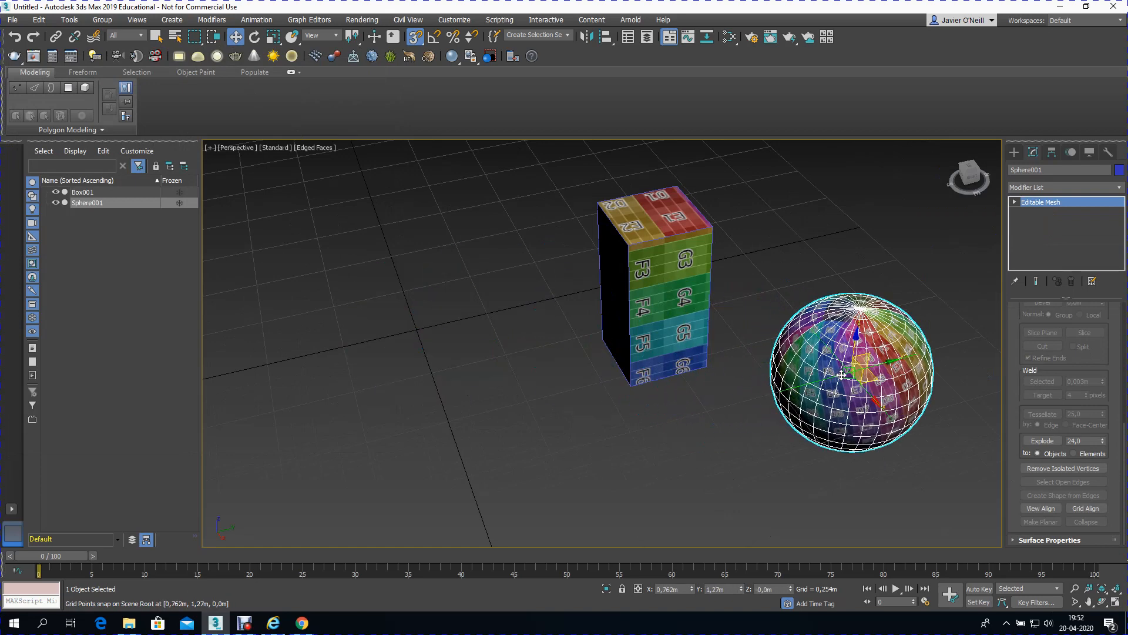
scroll(496, 363, down, 3)
scroll(767, 372, up, 3)
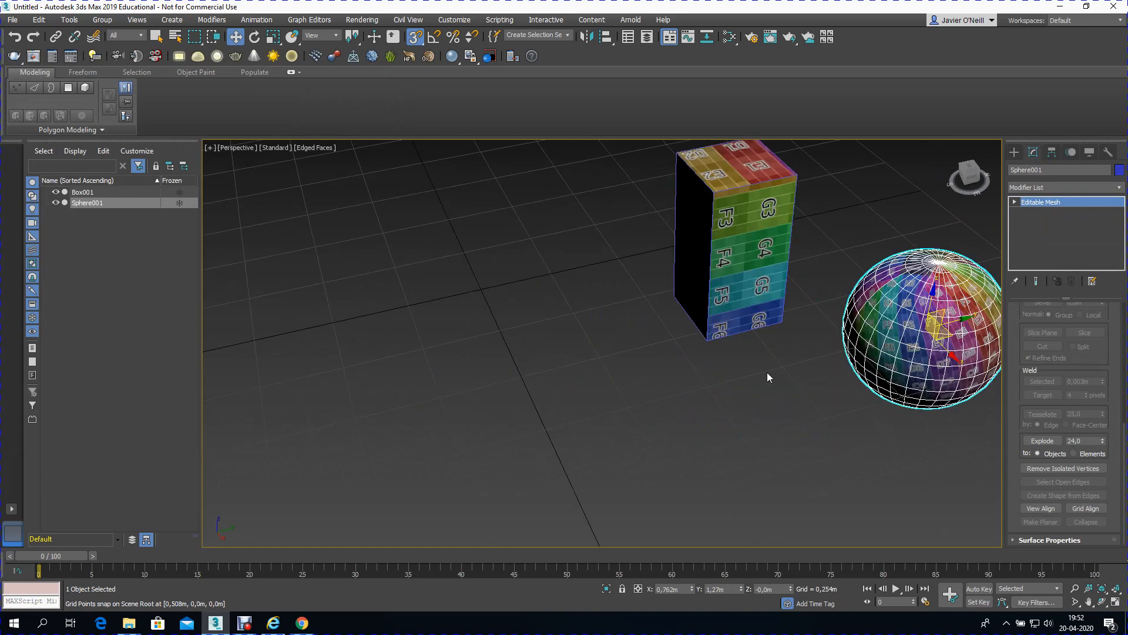
Step: Create a cylinder with radius 0,254m and height 0,508m near the grid centre and convert it to Editable Poly
click(1015, 154)
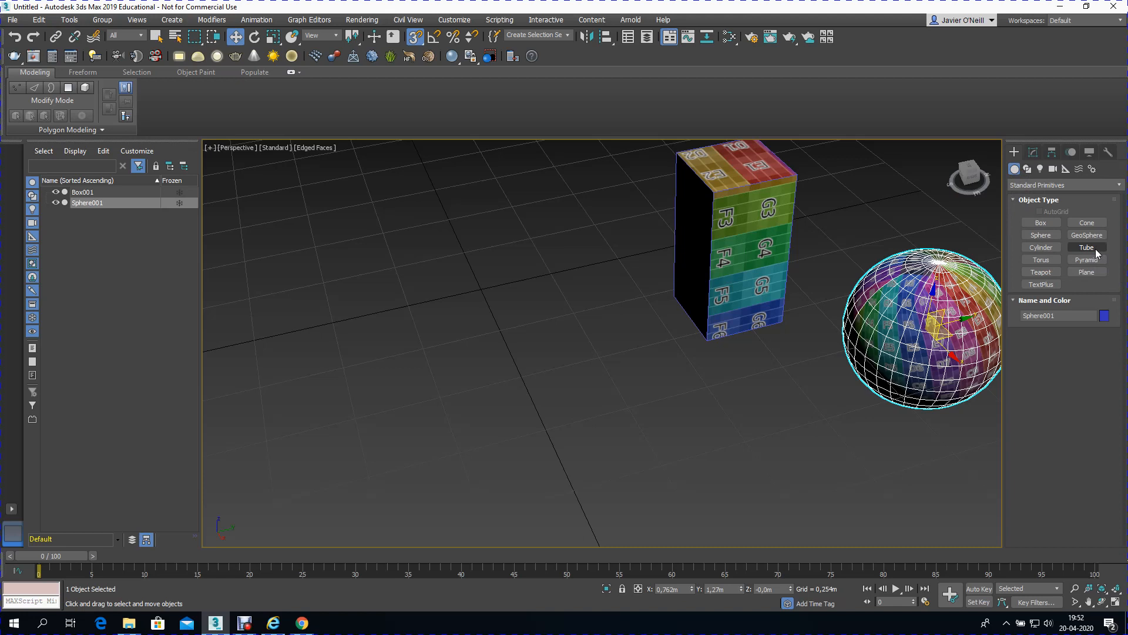
click(1040, 246)
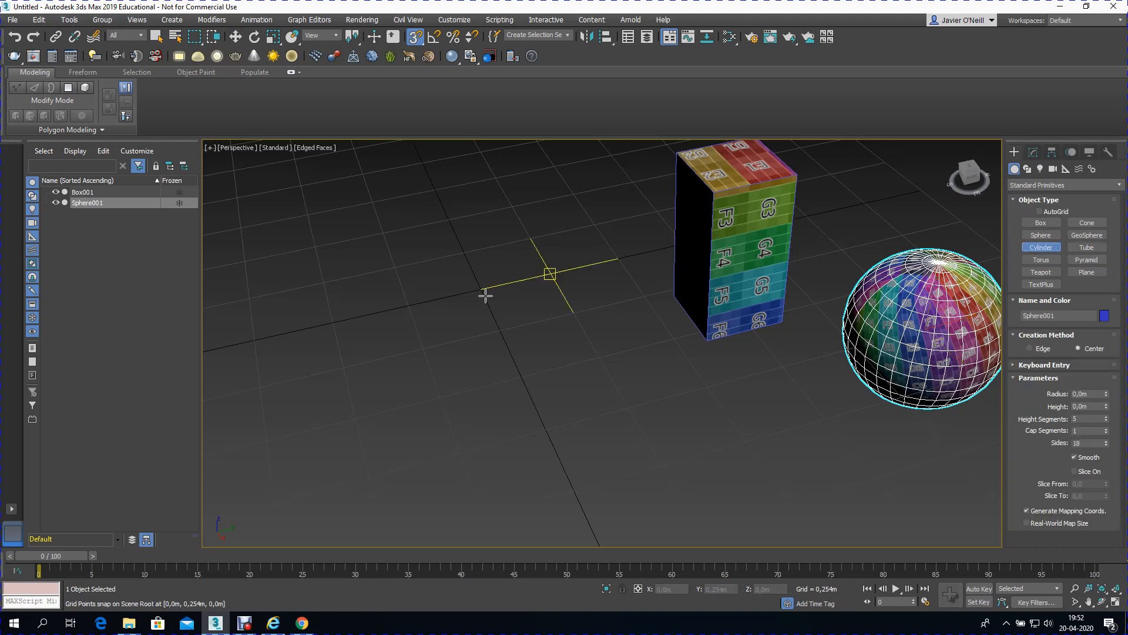
drag(509, 363, 487, 300)
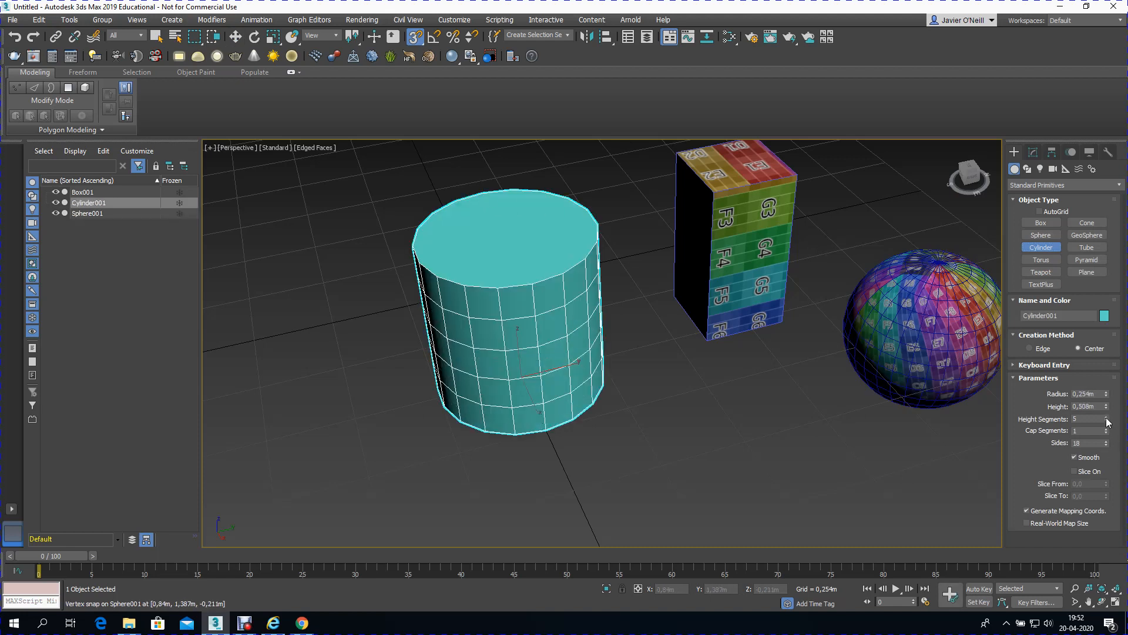
click(1033, 152)
right_click(1034, 202)
click(1061, 304)
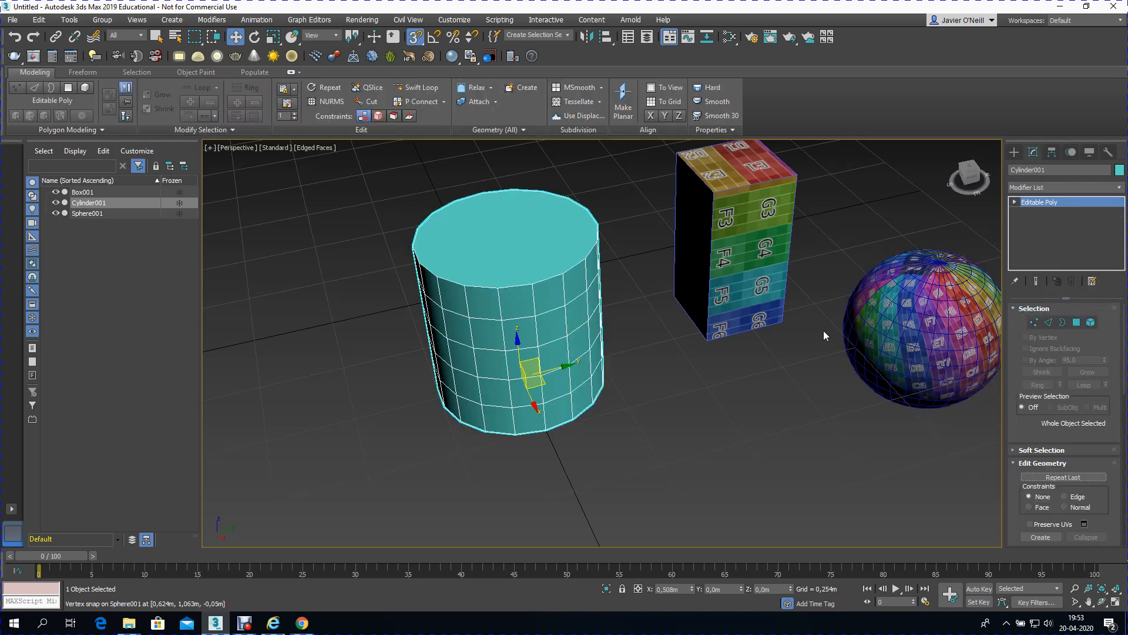
Step: Assign Material #25 to the cylinder in the Slate Material Editor and close the editor
key(m)
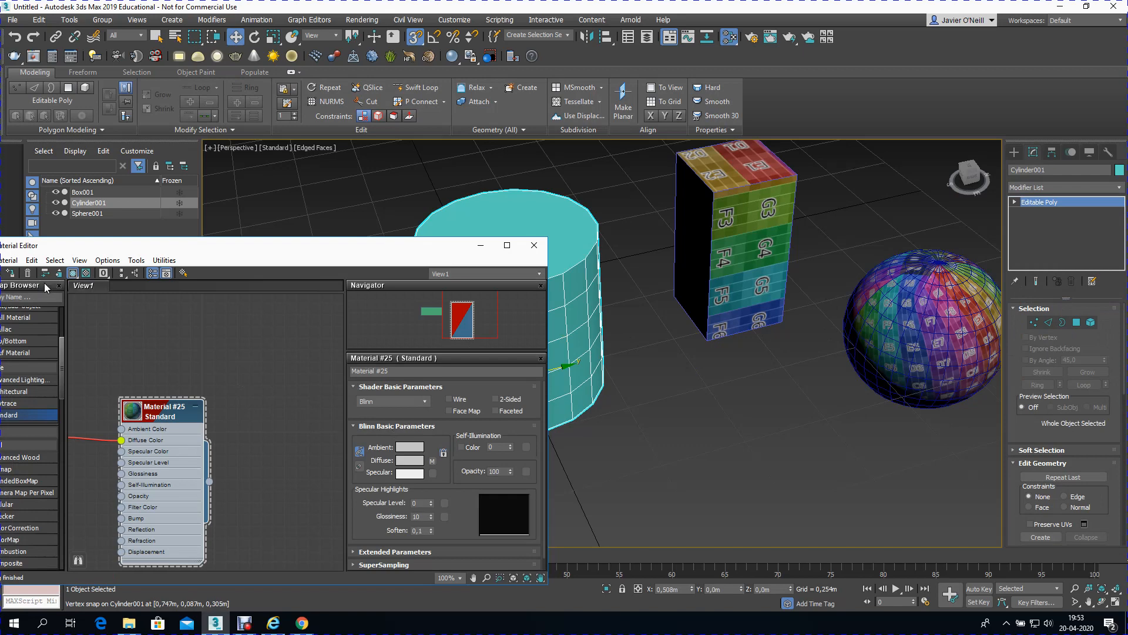
drag(45, 247, 225, 195)
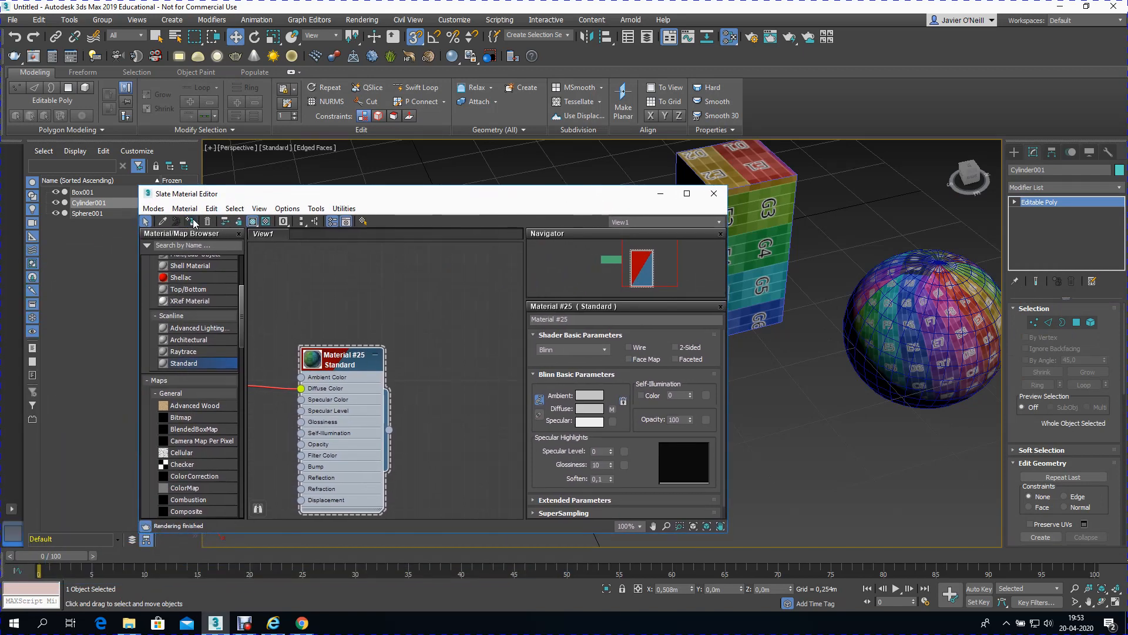
click(714, 193)
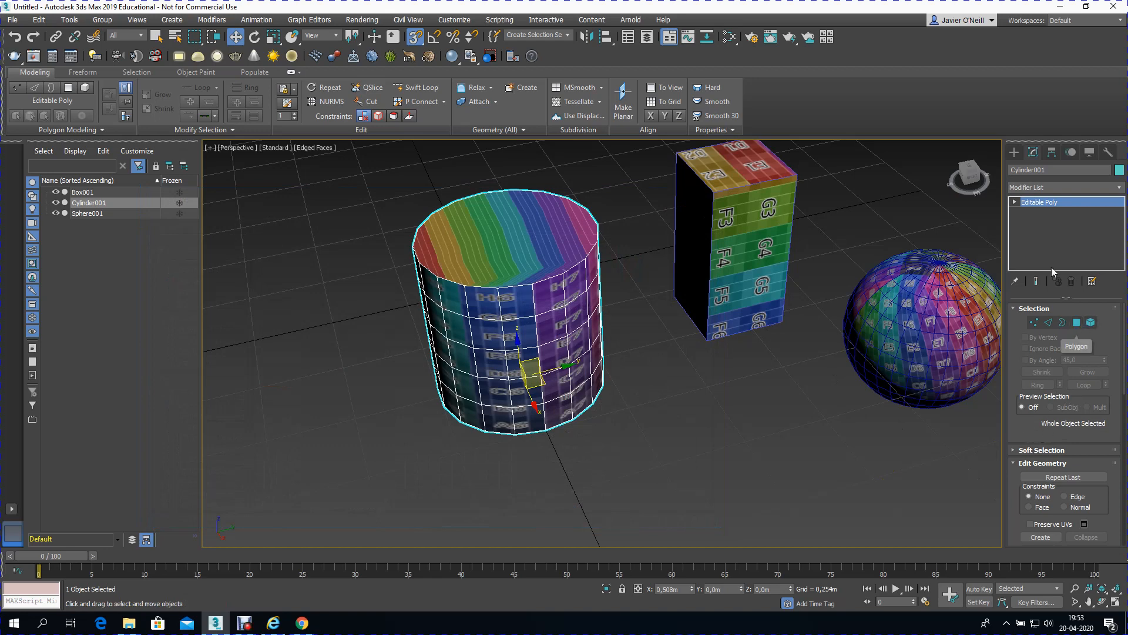
scroll(1037, 467, down, 10)
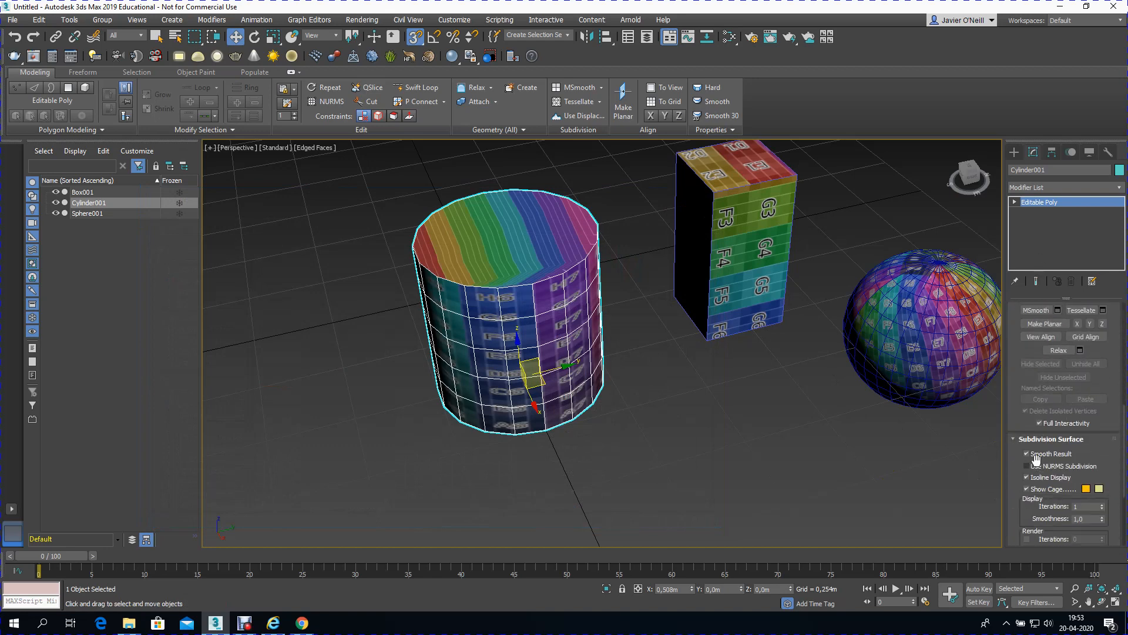
click(1015, 203)
scroll(1037, 411, up, 8)
scroll(1037, 411, up, 3)
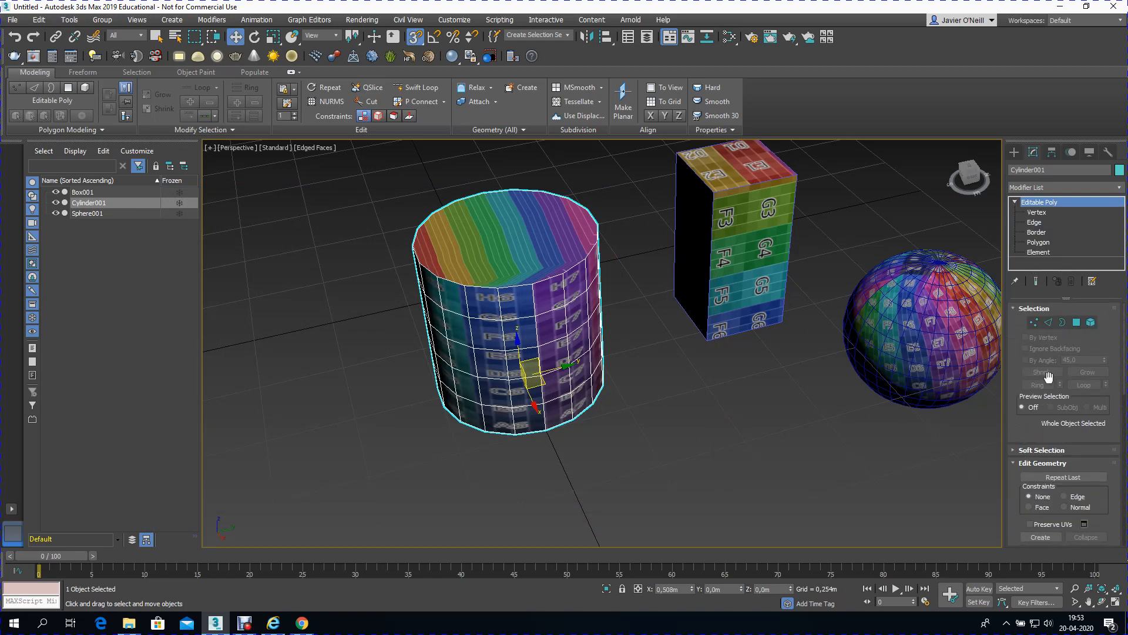
click(1077, 323)
scroll(600, 356, down, 5)
drag(469, 255, 520, 314)
drag(617, 435, 614, 432)
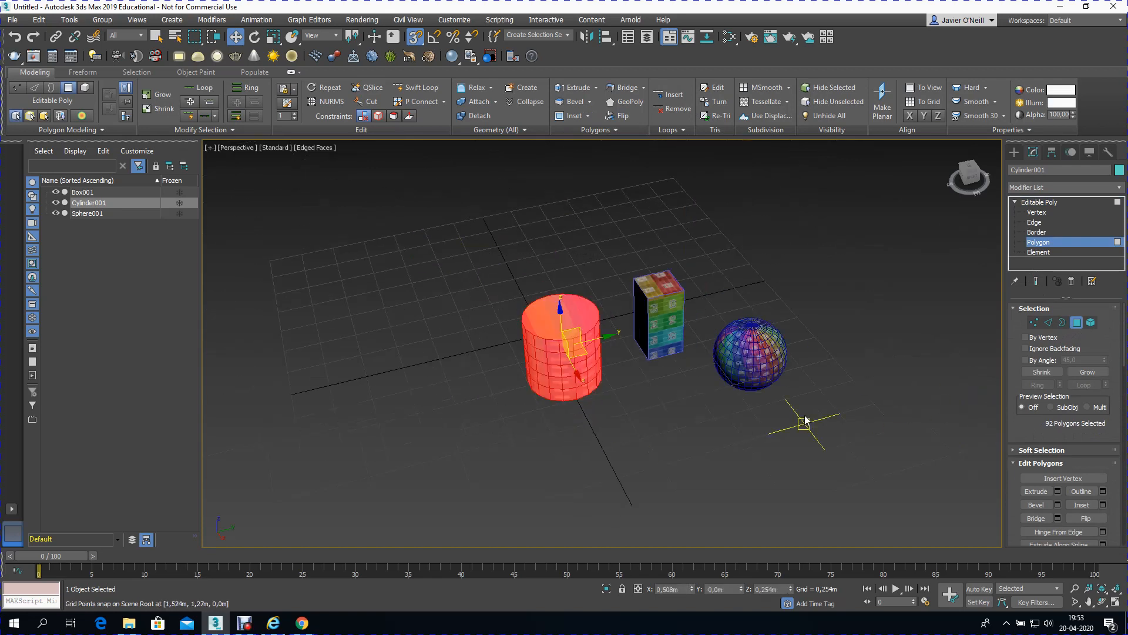
click(1102, 602)
drag(605, 329, 938, 357)
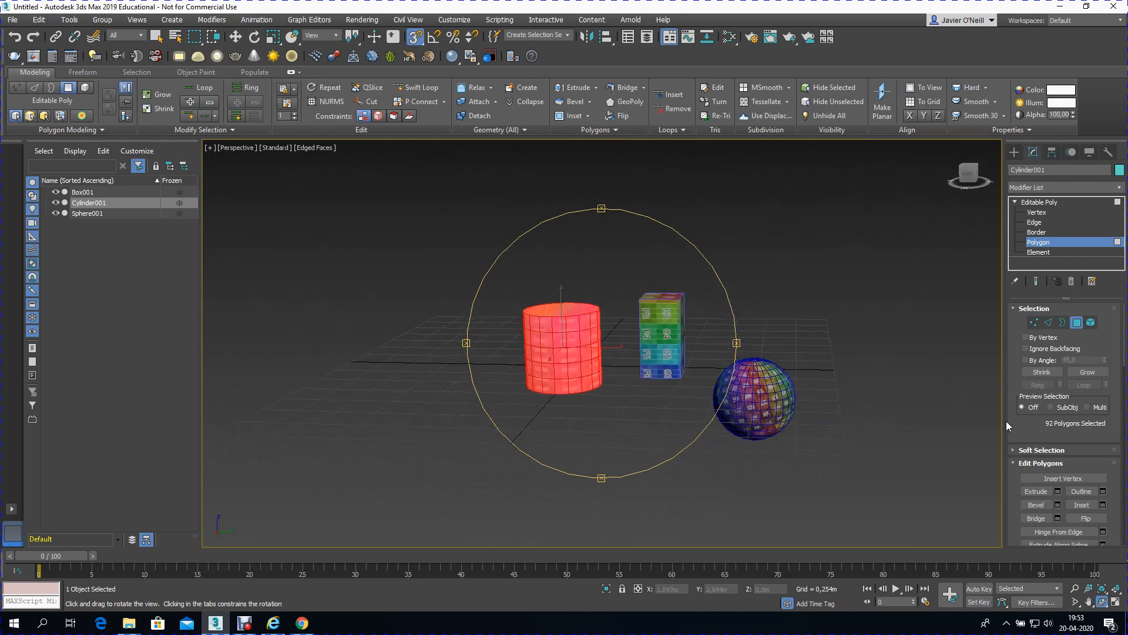
drag(1109, 387, 1075, 116)
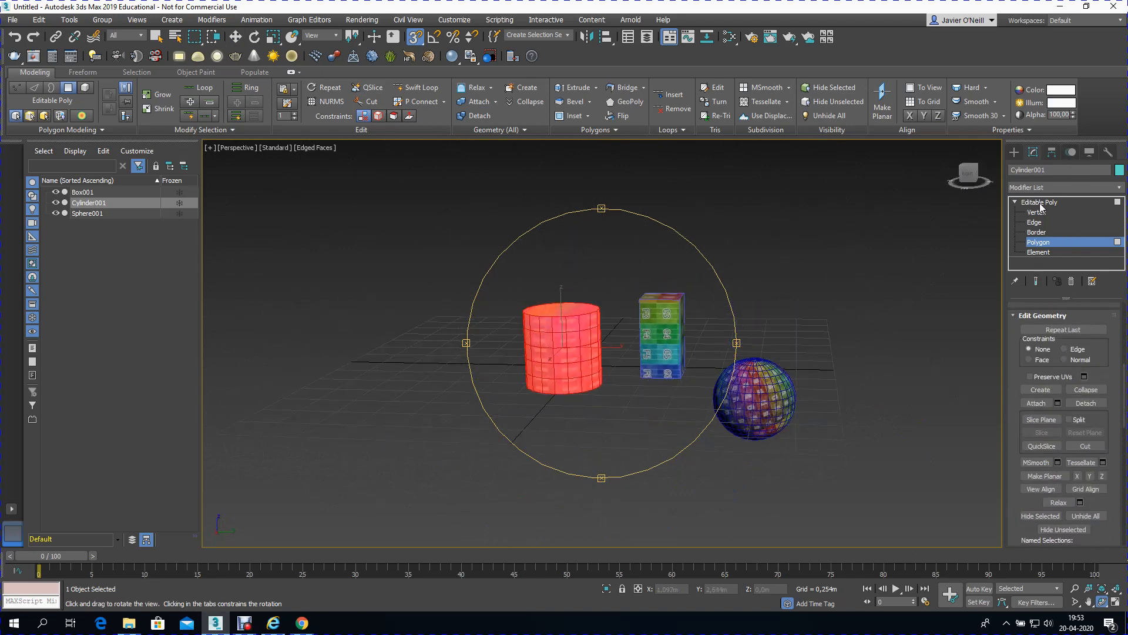
click(1119, 202)
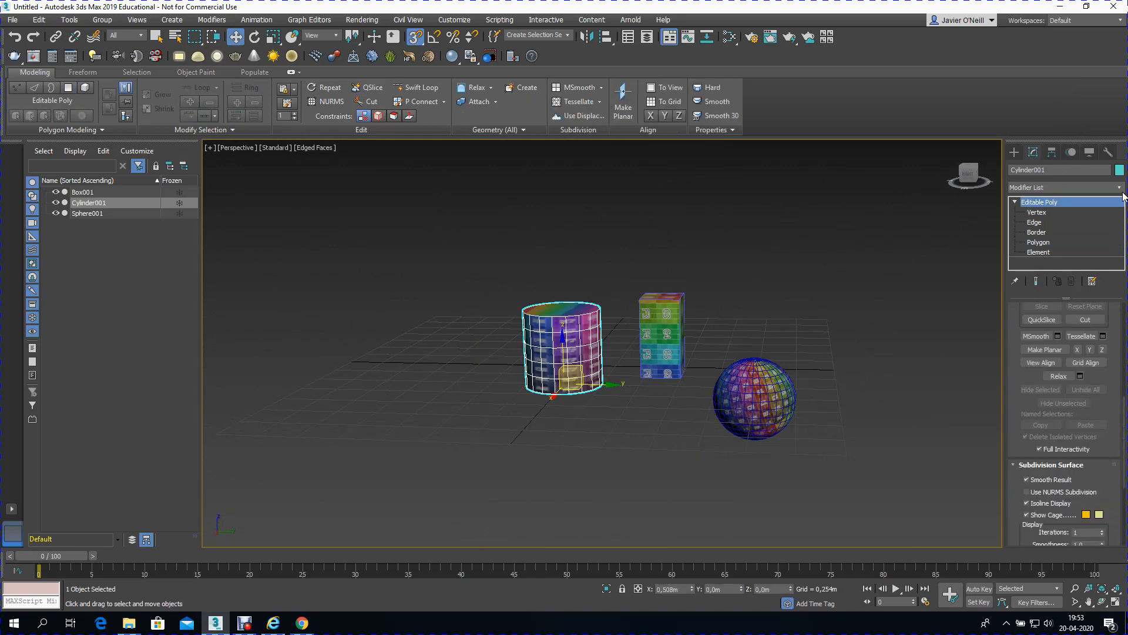
Step: Add an Unwrap UVW modifier to the cylinder and select all its faces at Polygon level
click(1120, 188)
drag(1123, 258, 1125, 514)
click(1037, 439)
click(1026, 202)
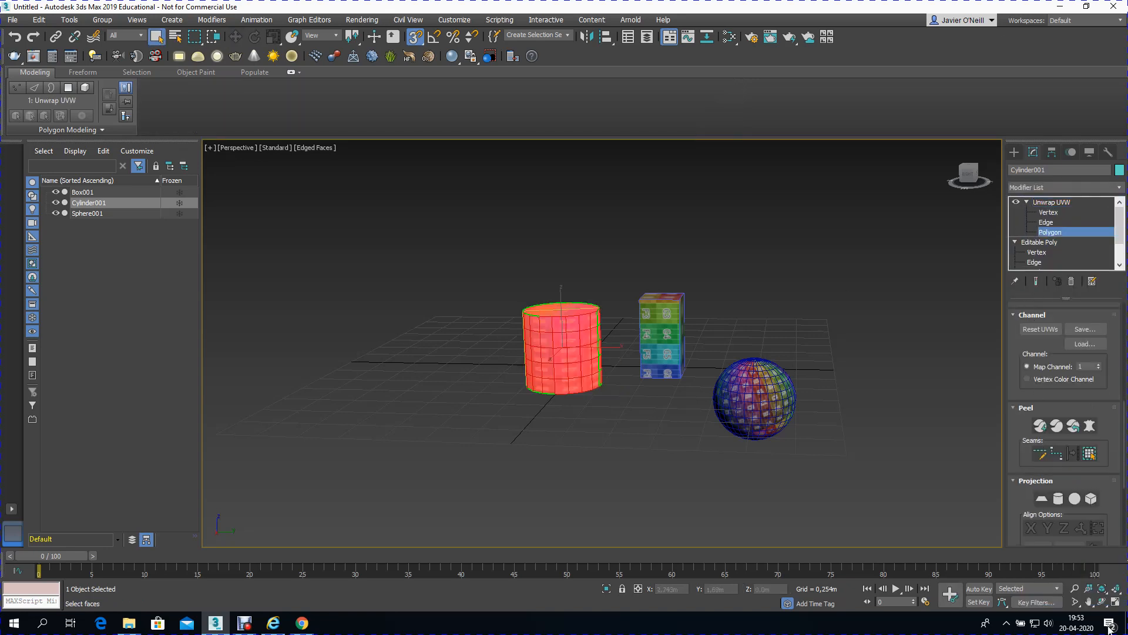
Step: Apply a Cylindrical Map projection to the cylinder's selected polygons and fit the projection gizmo to them
click(1102, 601)
drag(670, 411, 591, 393)
scroll(572, 374, up, 2)
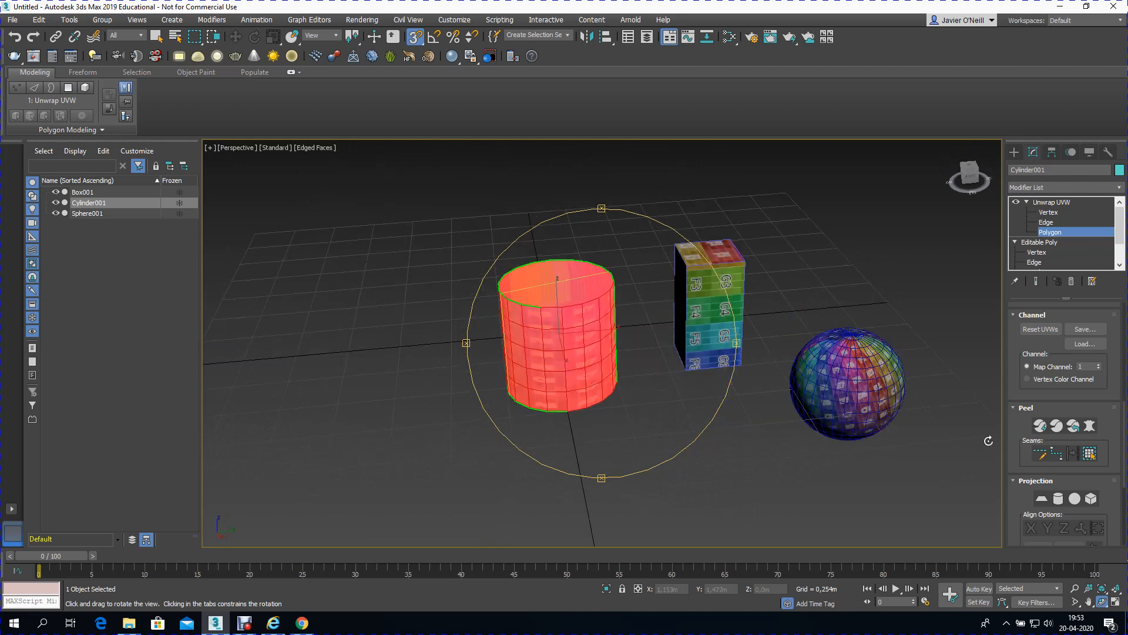
drag(1022, 497, 1058, 364)
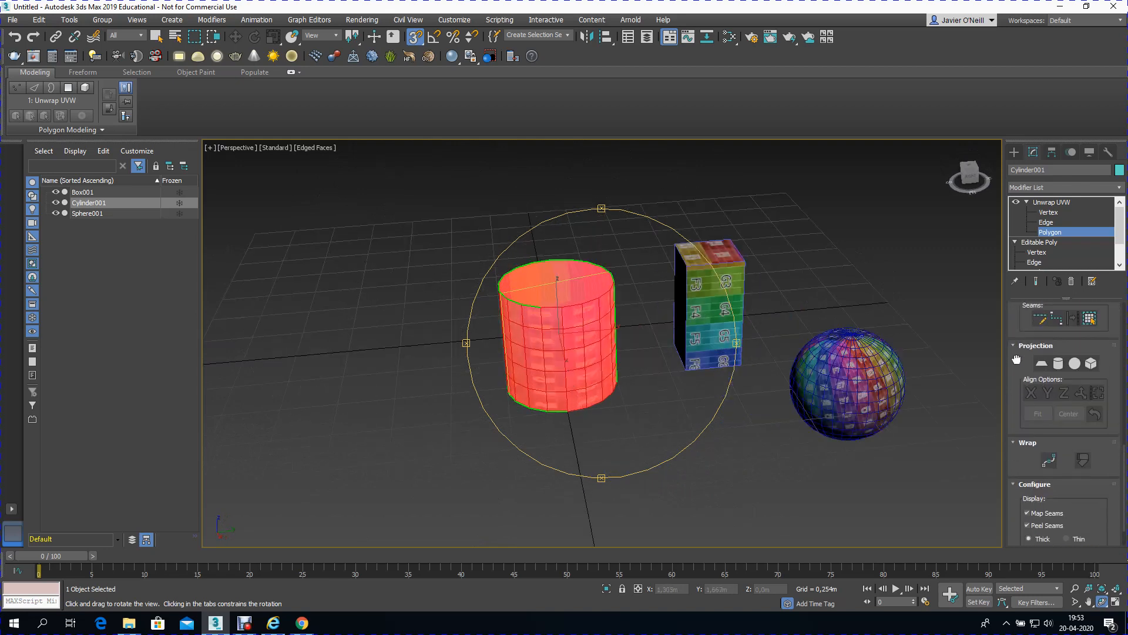
click(1057, 365)
scroll(545, 395, up, 2)
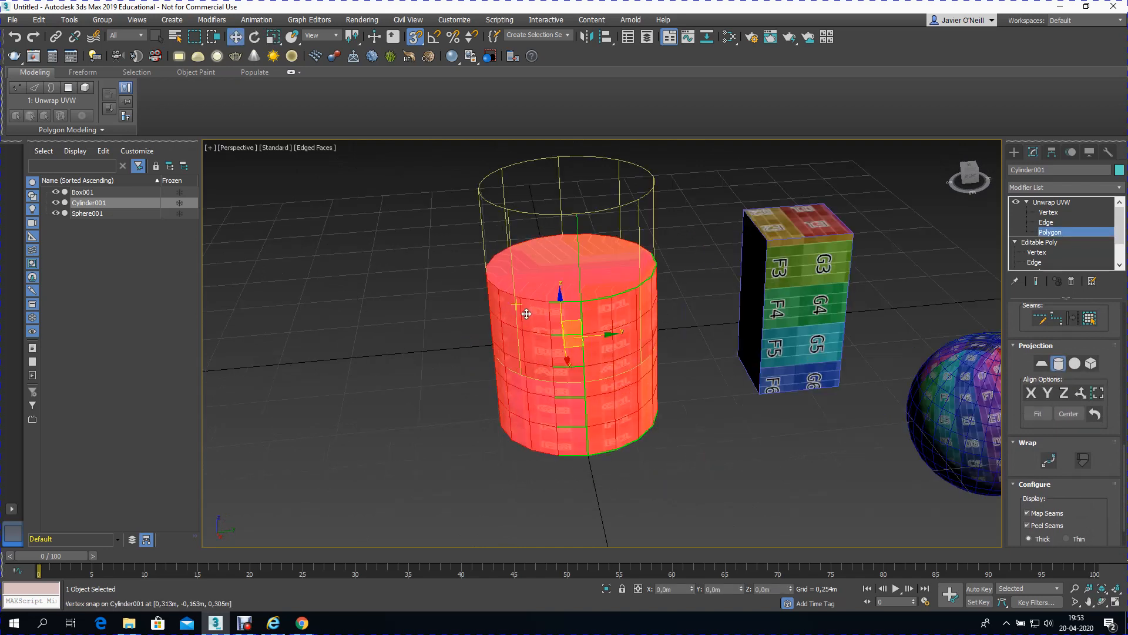
click(1101, 601)
drag(584, 402, 595, 376)
click(1035, 417)
scroll(543, 279, up, 4)
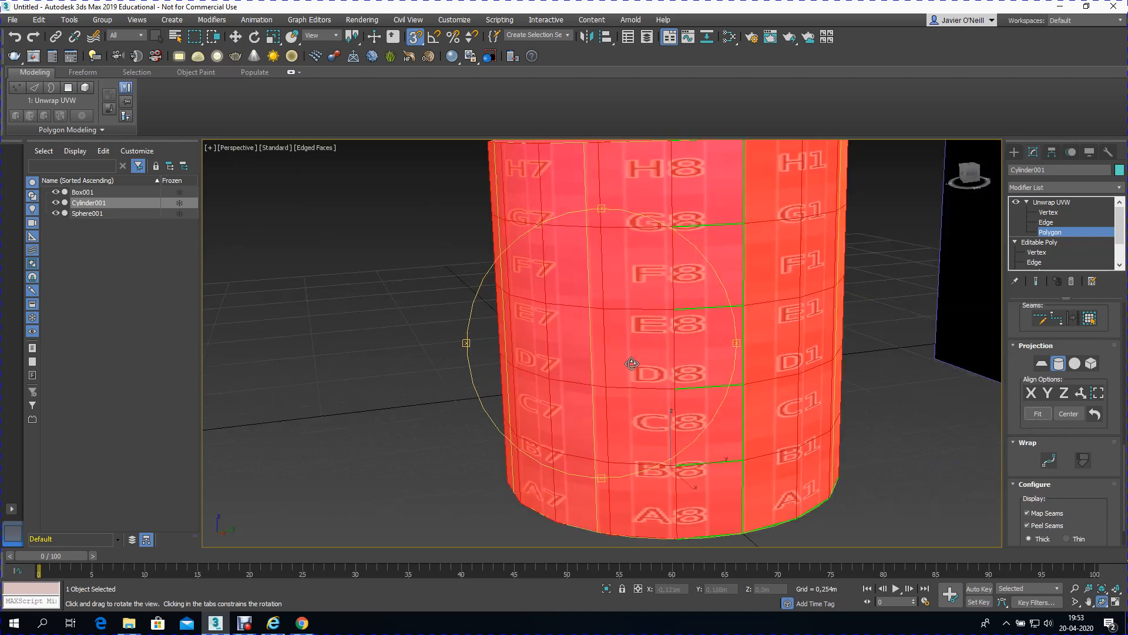
scroll(629, 361, down, 4)
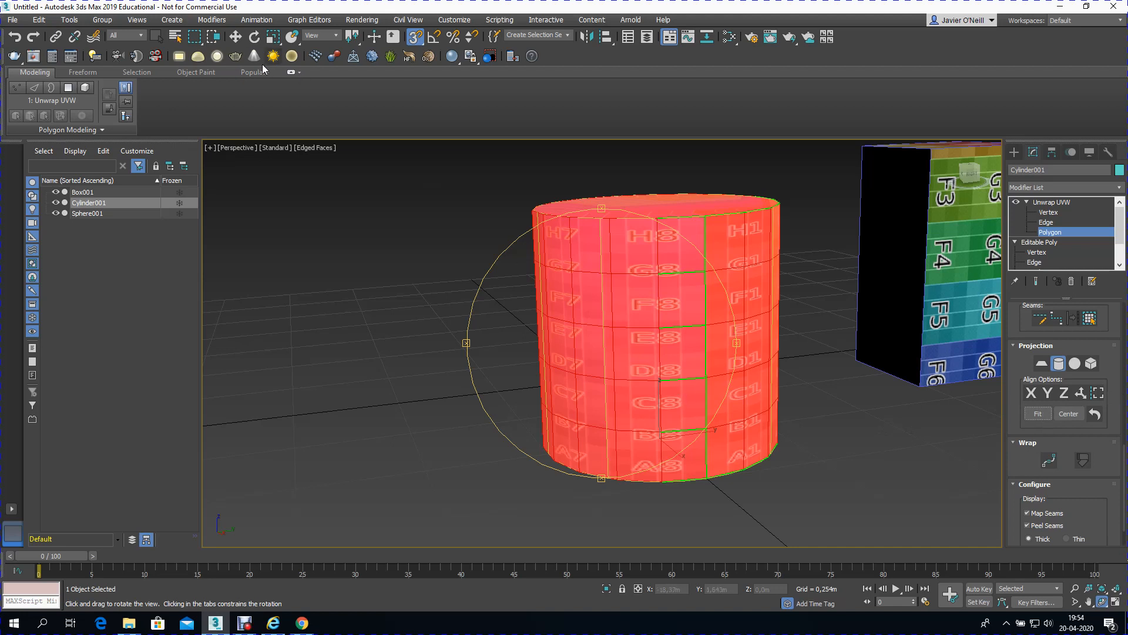
Step: Scale the cylindrical projection gizmo taller along its vertical axis to even out the texture squares on the cylinder's side
click(274, 40)
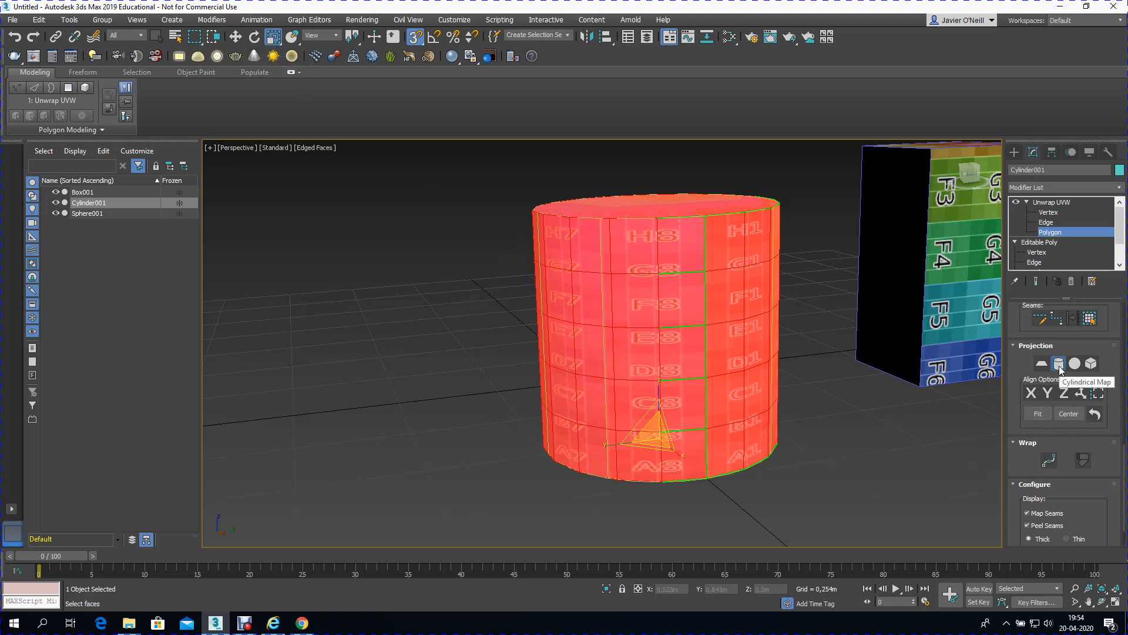
click(1059, 366)
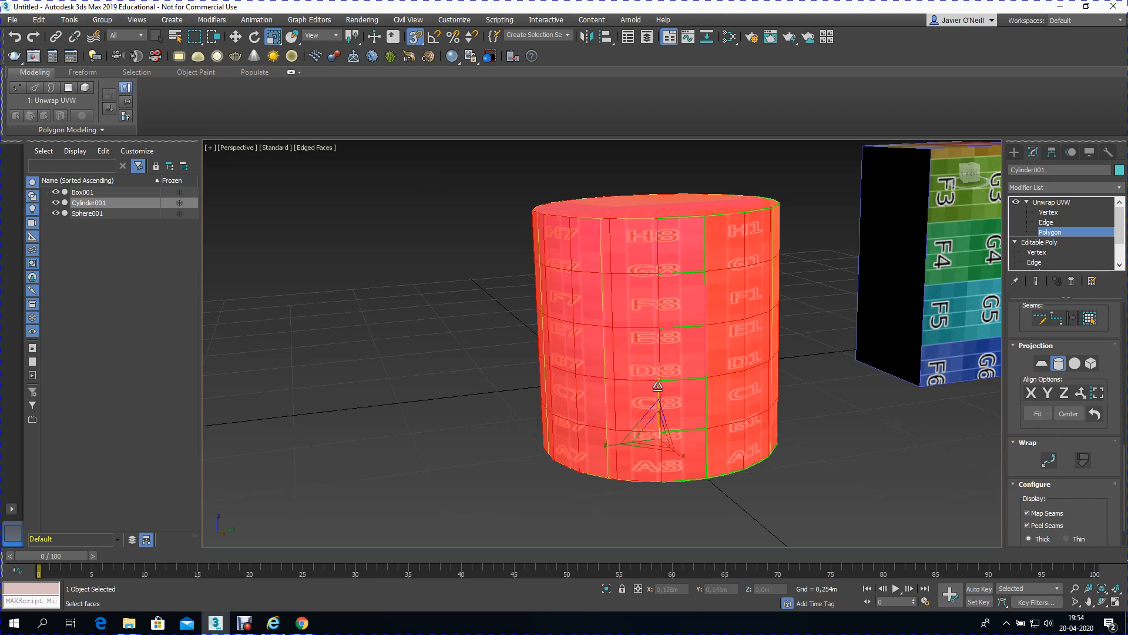
drag(657, 386, 661, 352)
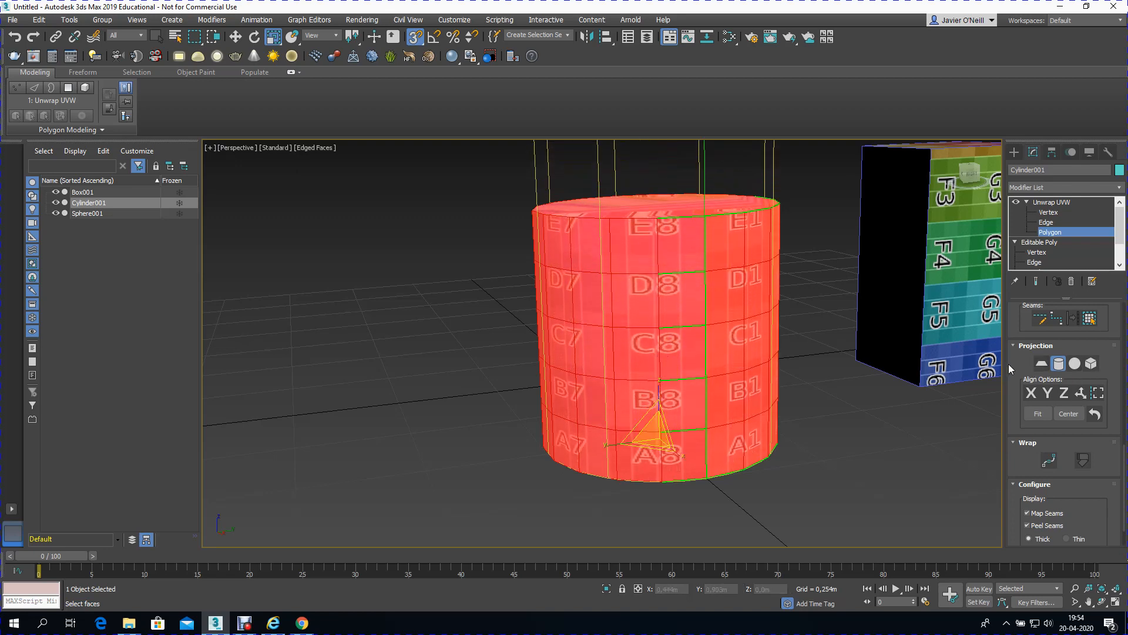
Step: Open the UV editor for the cylinder and check its projected UVs against the side and top cap
scroll(1021, 358, up, 5)
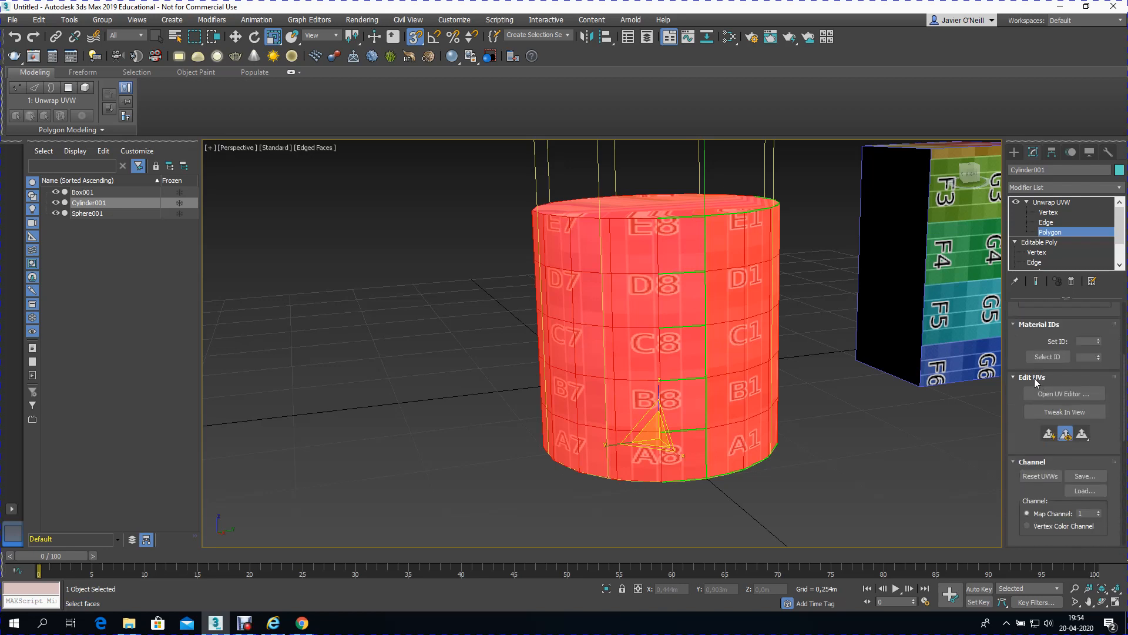
click(1039, 395)
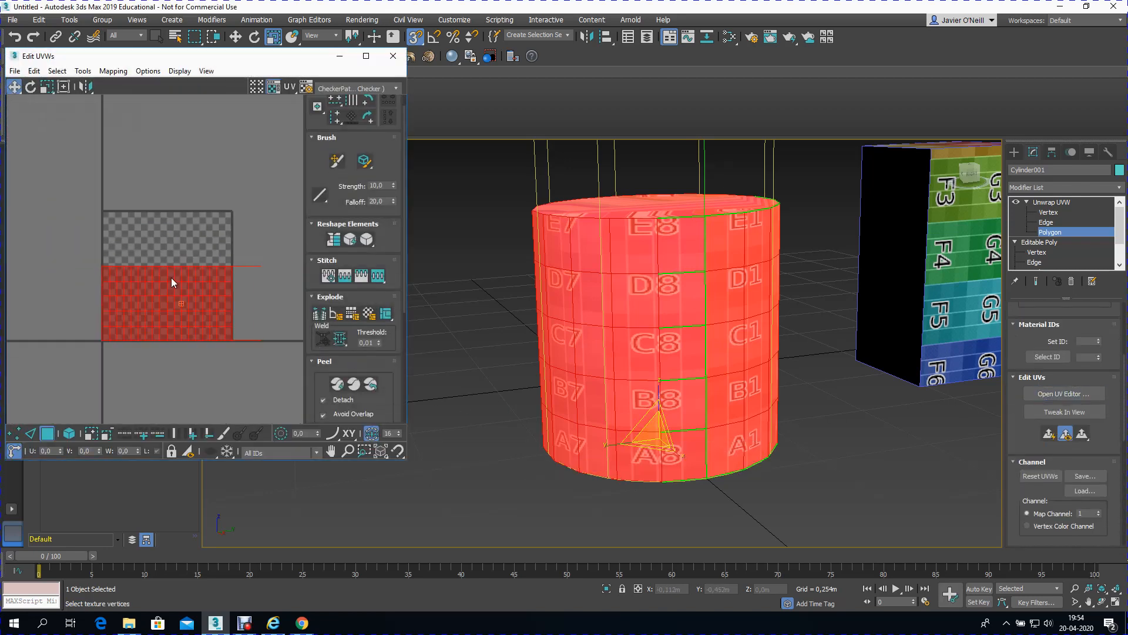
scroll(157, 272, up, 1)
scroll(128, 308, down, 1)
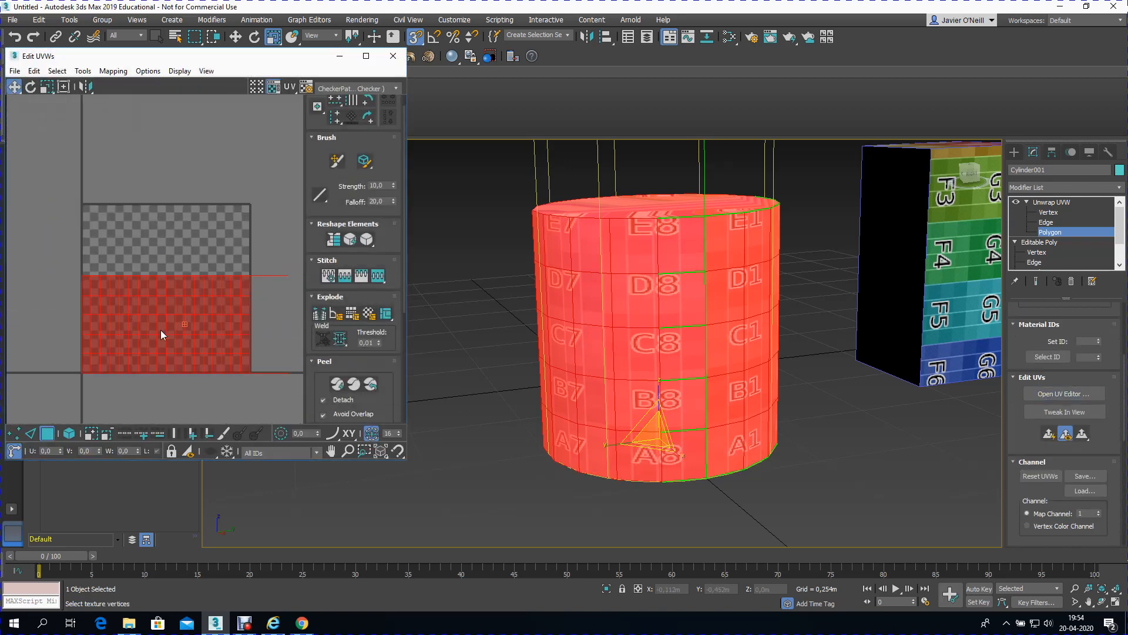
click(1102, 601)
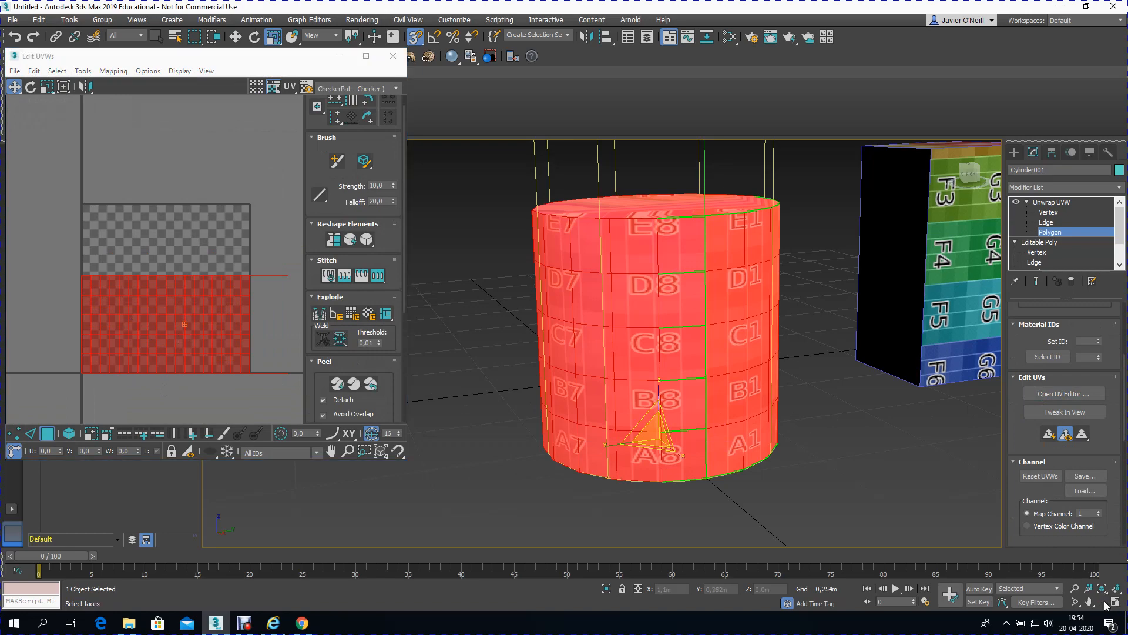
mouse_move(684, 311)
mouse_down()
mouse_move(641, 370)
mouse_move(674, 314)
mouse_up()
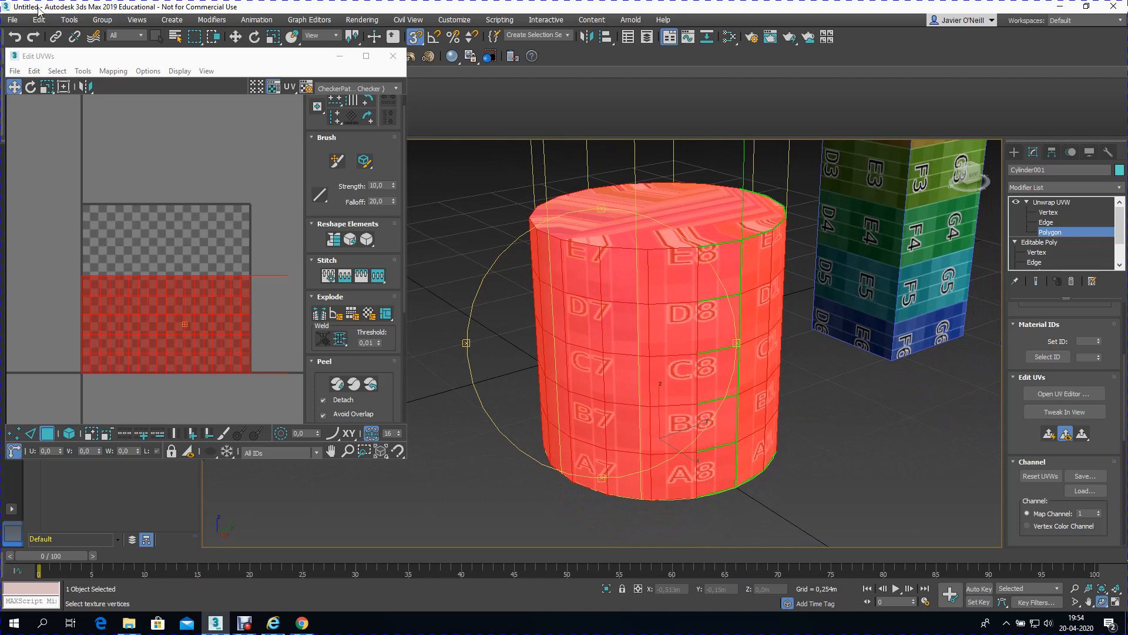
scroll(137, 288, down, 2)
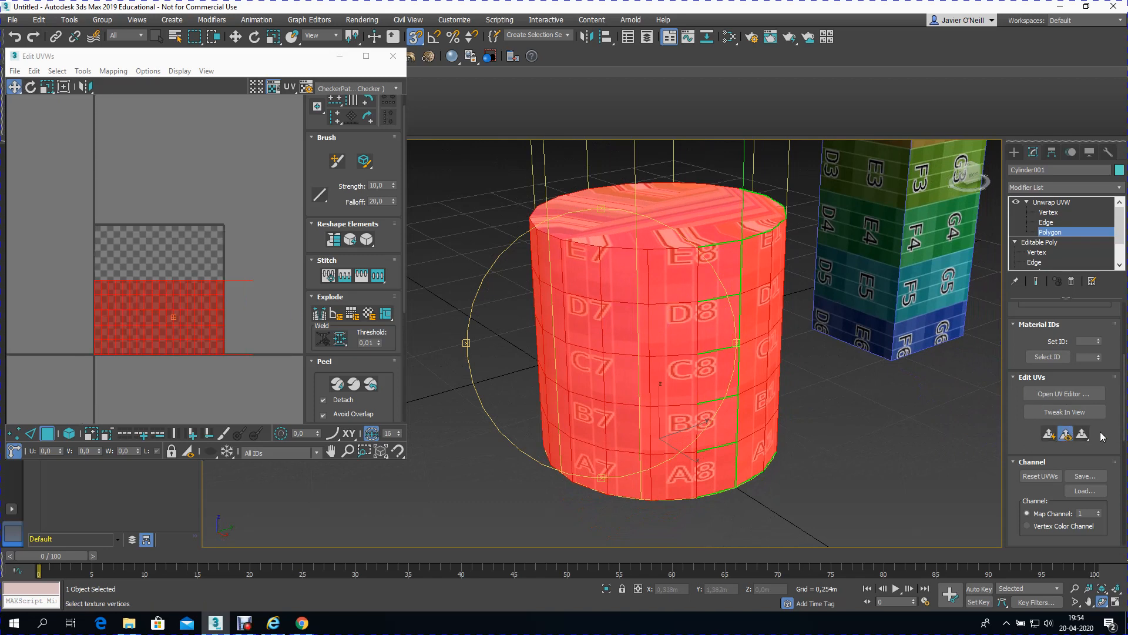
Step: End the cylindrical projection and move the cylinder's UVs above the checker tile
drag(1109, 432, 1097, 193)
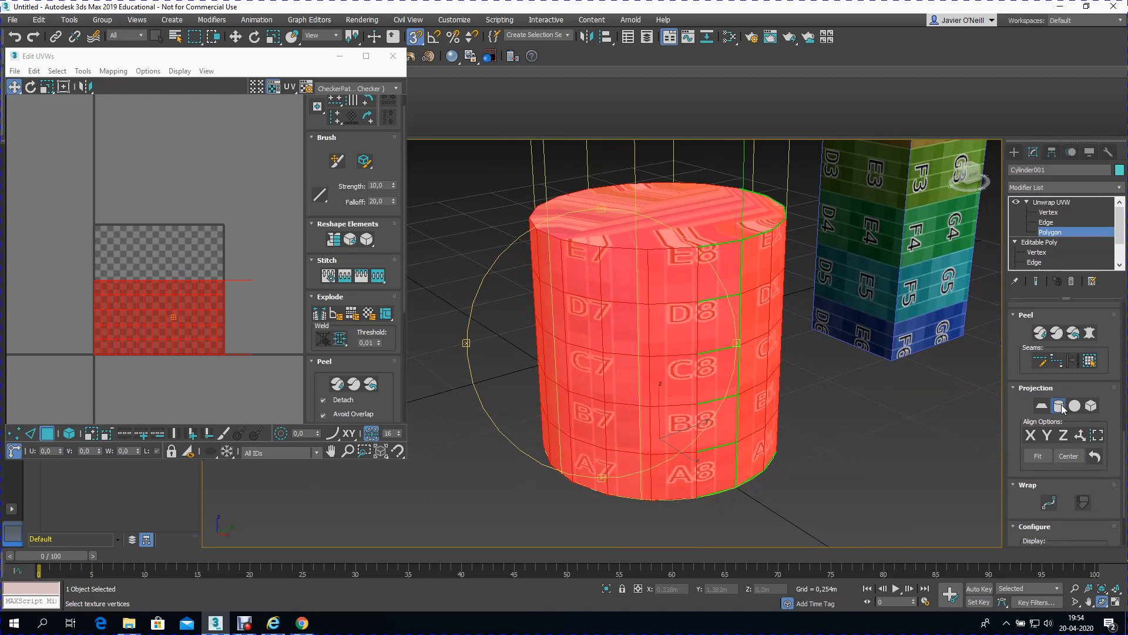
click(1066, 408)
drag(171, 317, 213, 171)
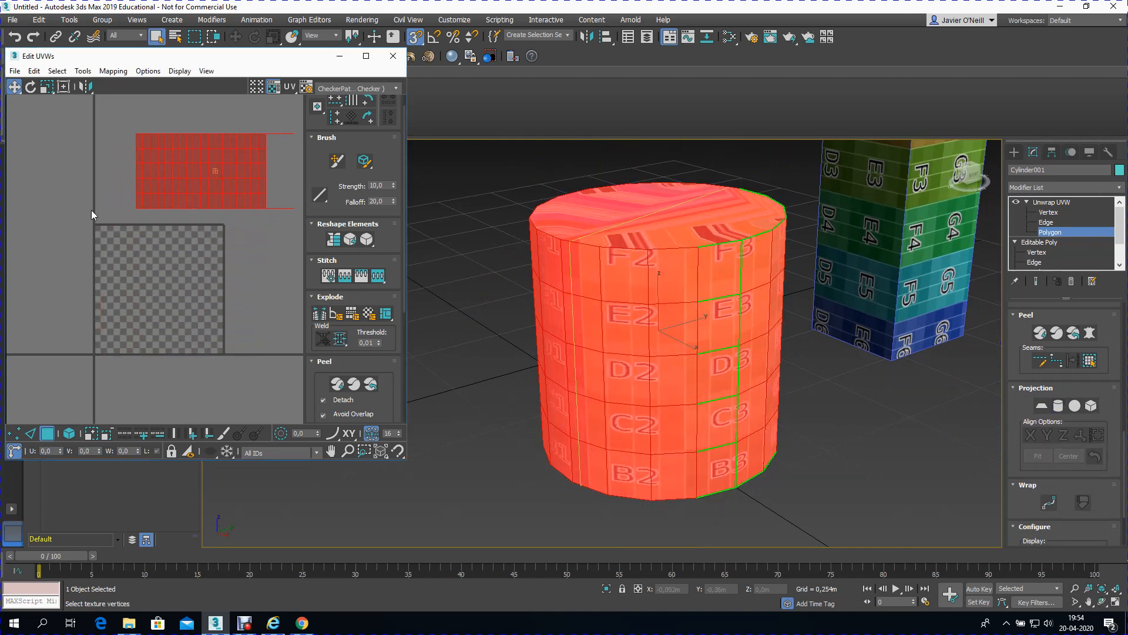
Step: Clear the UV selection and select only the cylinder's side polygons, leaving out the caps
click(91, 210)
scroll(107, 199, down, 2)
scroll(117, 157, up, 2)
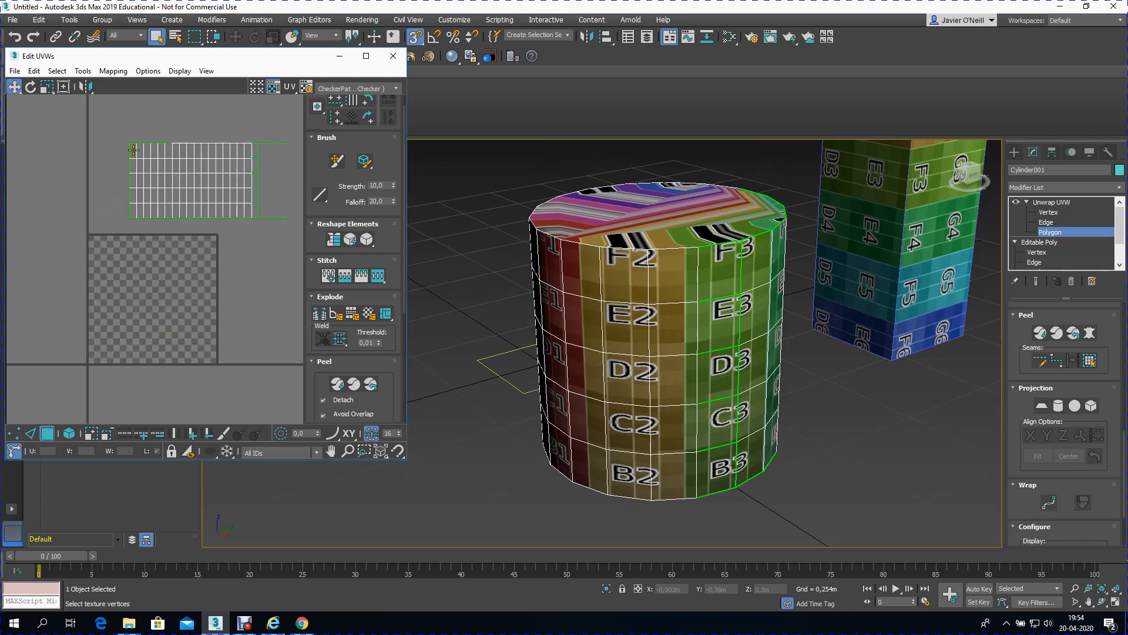
drag(108, 150, 264, 214)
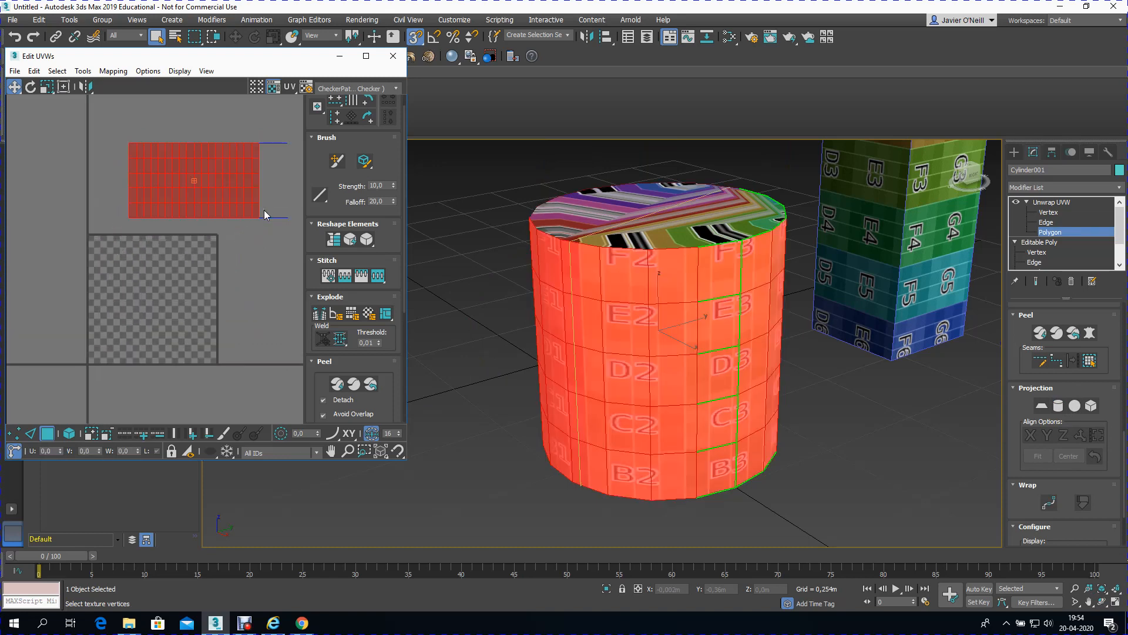
Step: Invert the polygon selection so that the cylinder's two caps are selected instead of its side
click(34, 70)
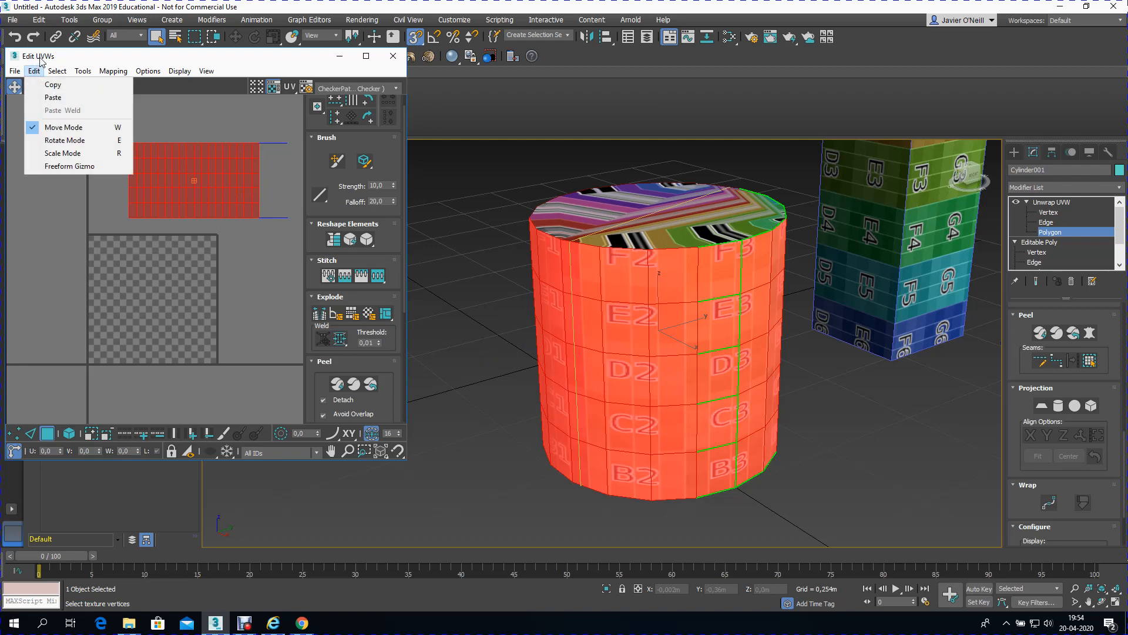
click(68, 61)
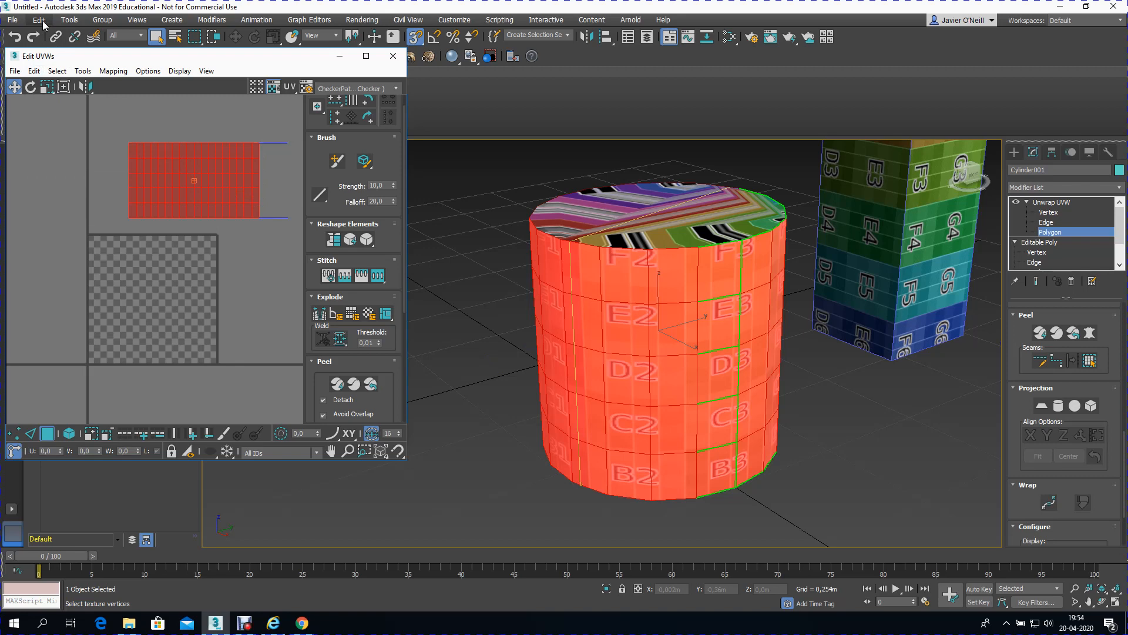
click(43, 23)
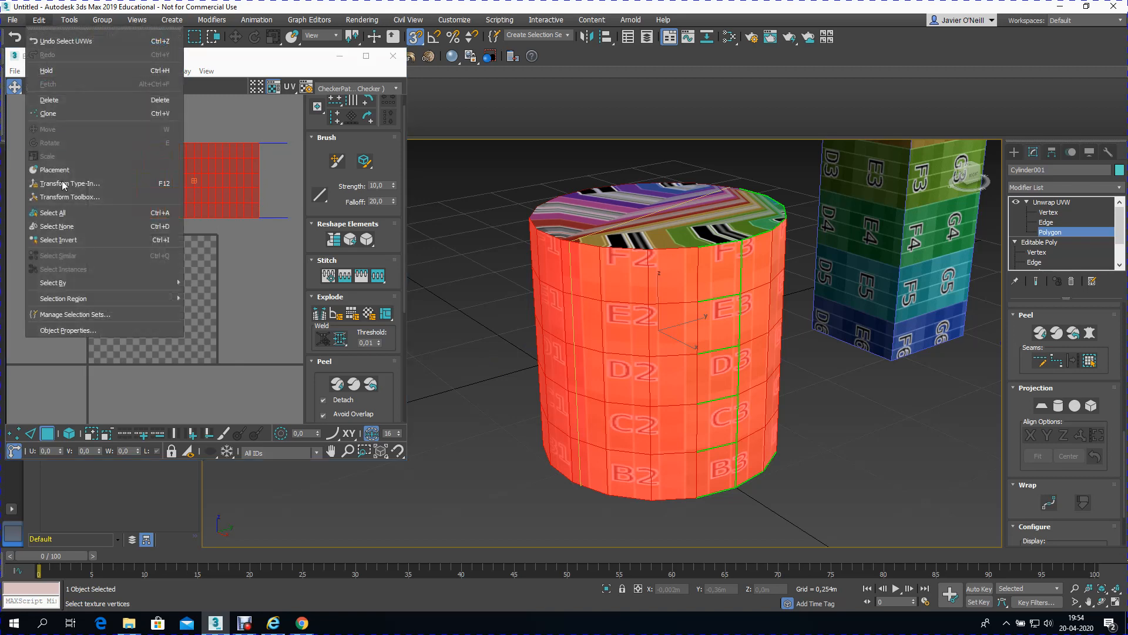
click(64, 240)
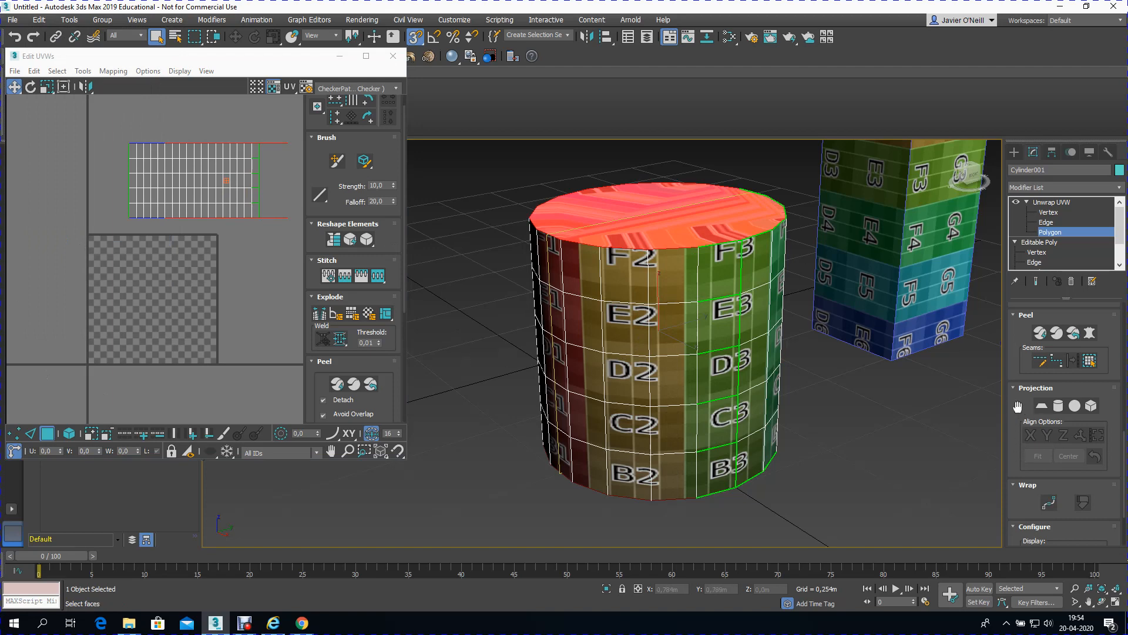
Step: Apply a planar projection to the selected caps, check the texture on the top cap, and end the projection
click(1042, 406)
click(1099, 598)
drag(670, 273, 702, 265)
scroll(167, 319, down, 2)
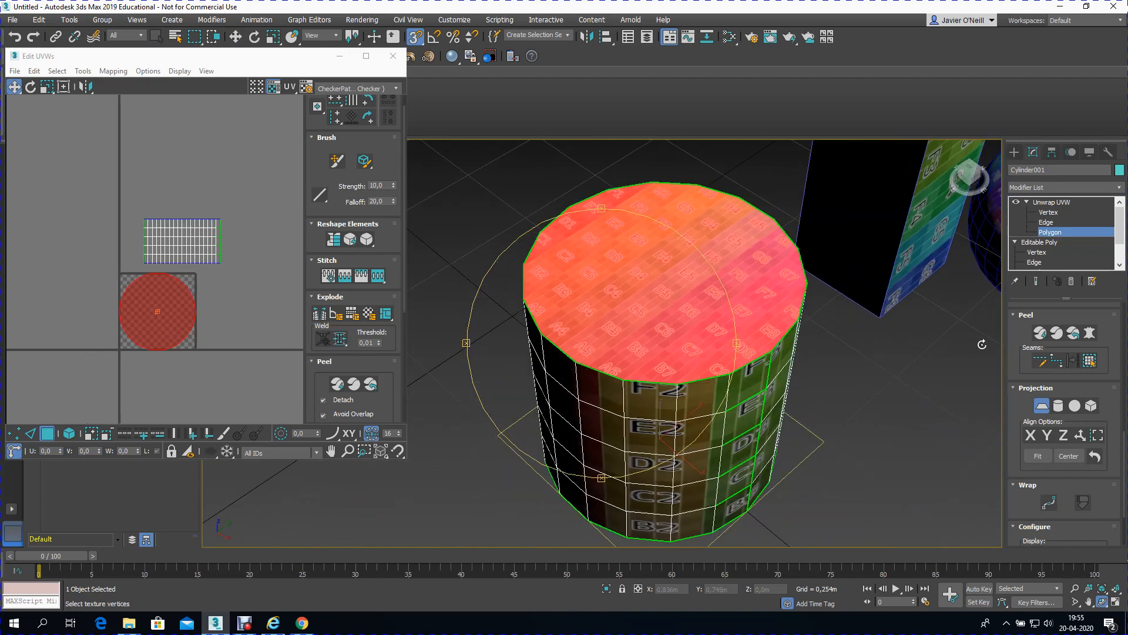
click(1042, 405)
Step: Move the cap UVs off the checker tile and separate the two circles, placing one above the side's strip and one beside it
drag(172, 310, 152, 147)
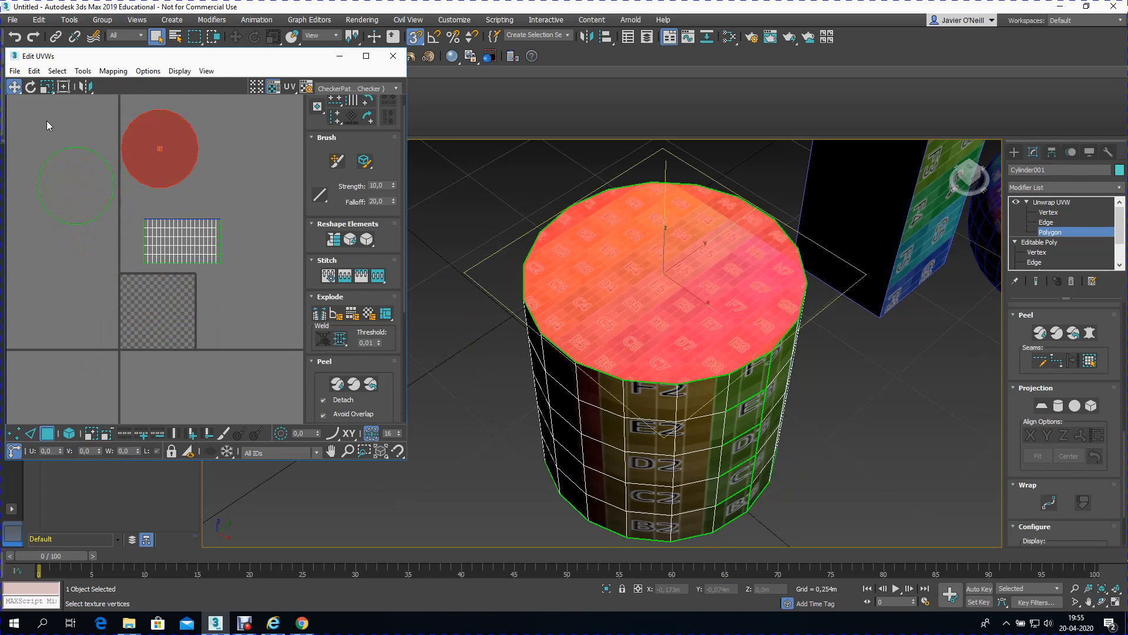
scroll(165, 185, up, 5)
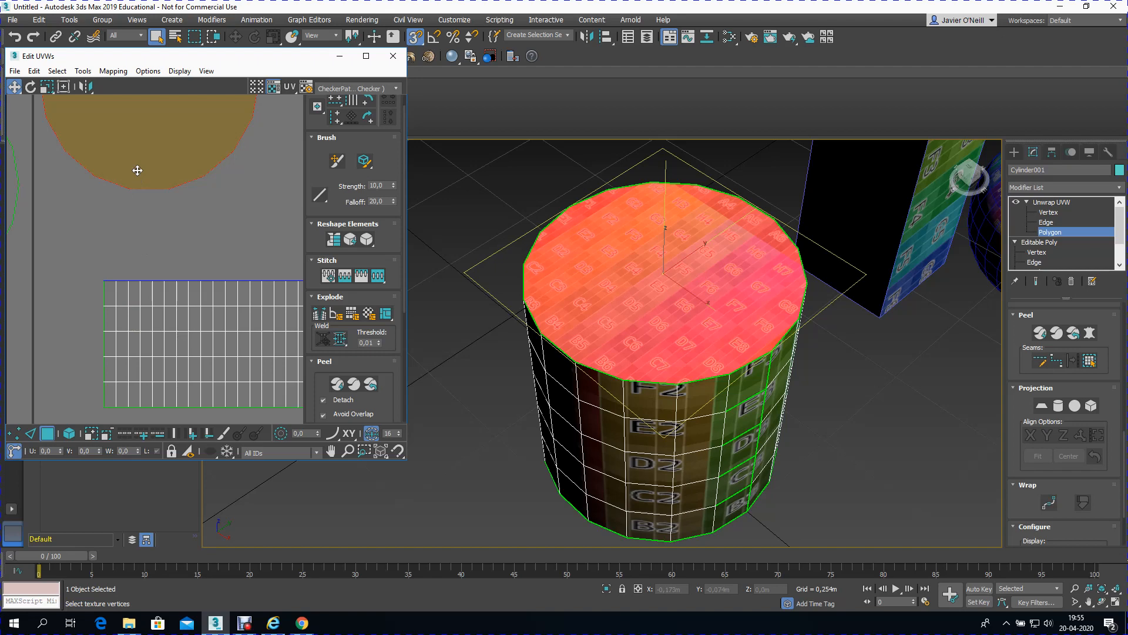
scroll(137, 170, down, 5)
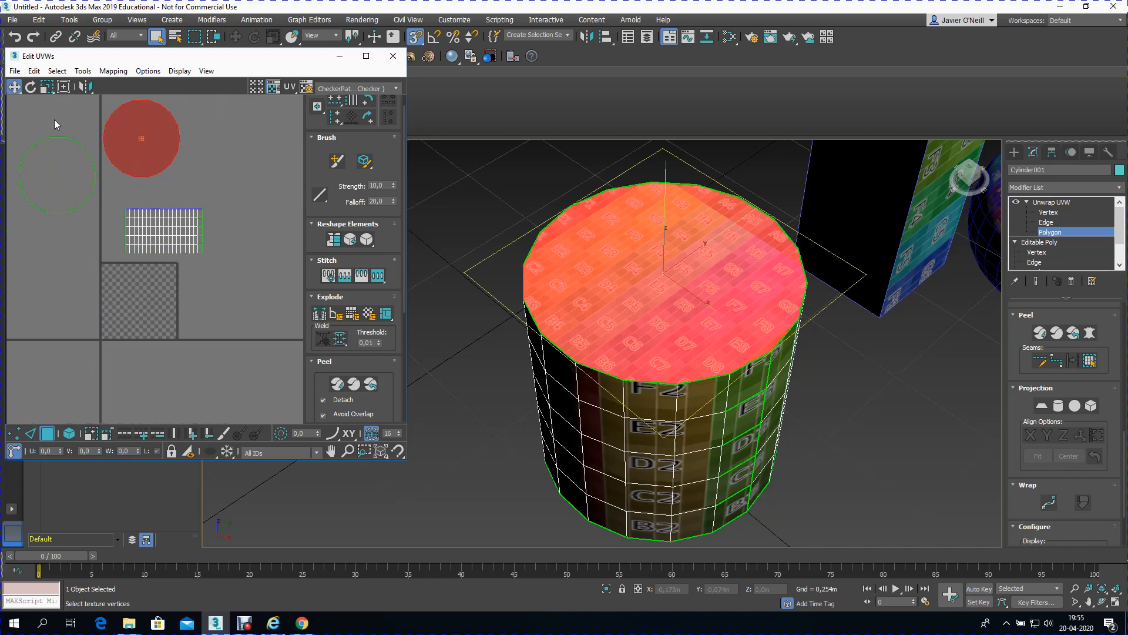
drag(126, 162, 134, 198)
scroll(132, 188, up, 5)
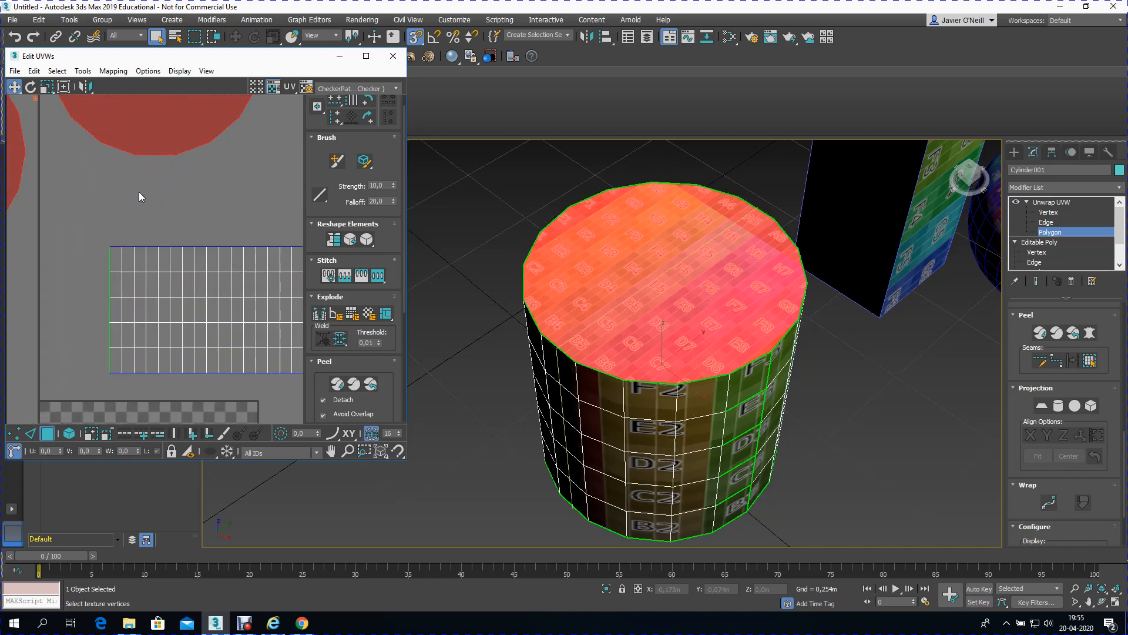
scroll(200, 241, down, 3)
scroll(191, 246, up, 4)
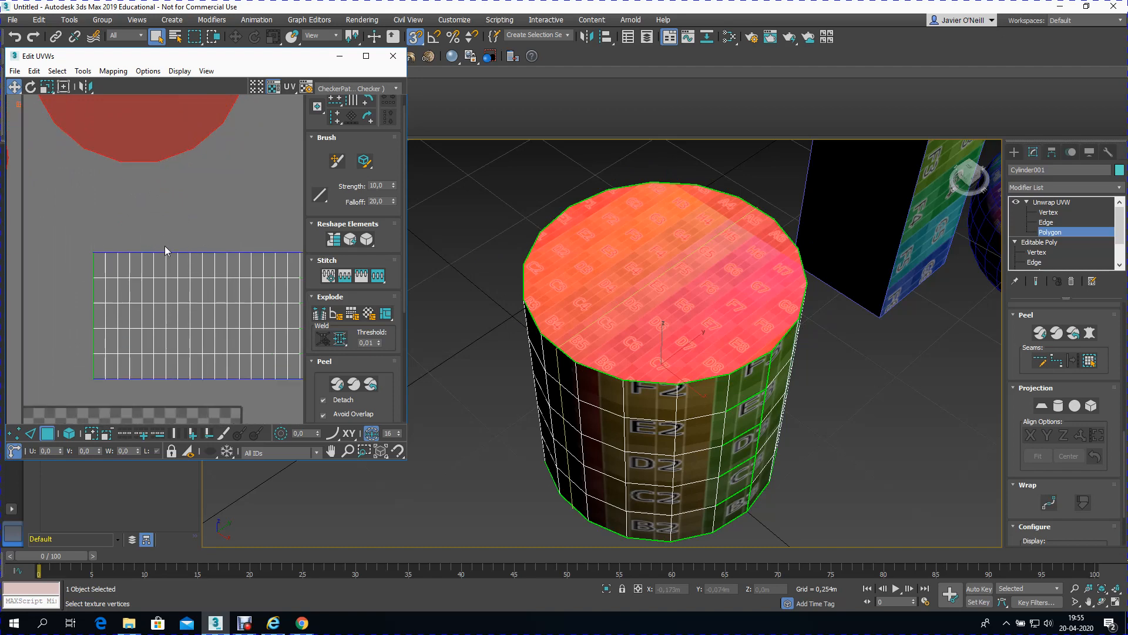
Step: Select a single top edge of the side's UV strip and open Stitch Selected to join the top cap's circle to it
click(167, 240)
key(2)
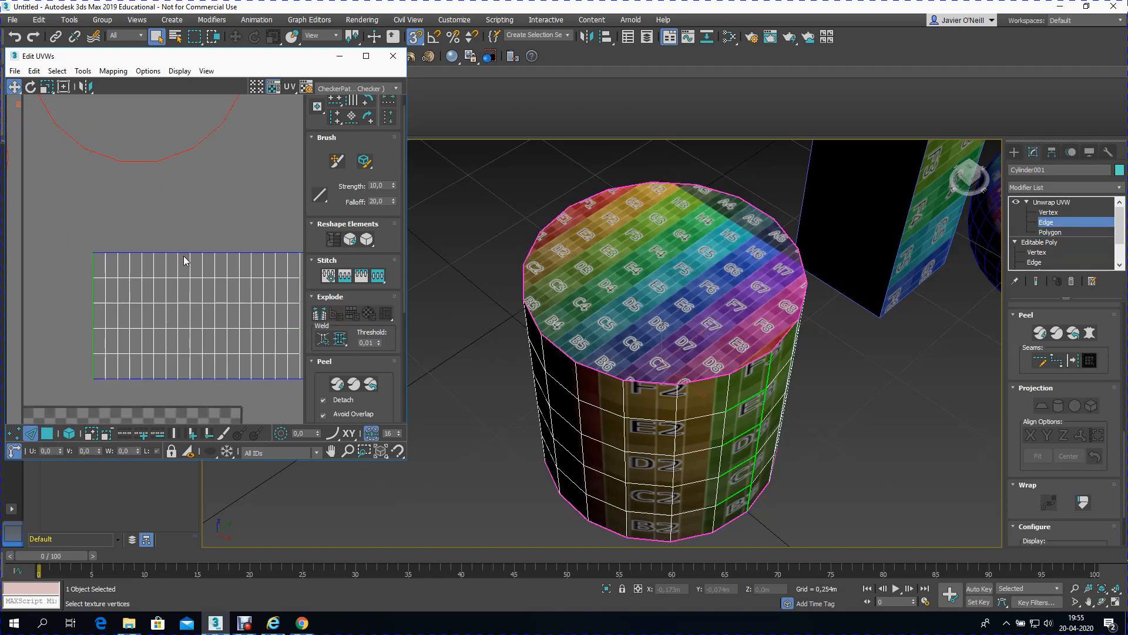
click(156, 239)
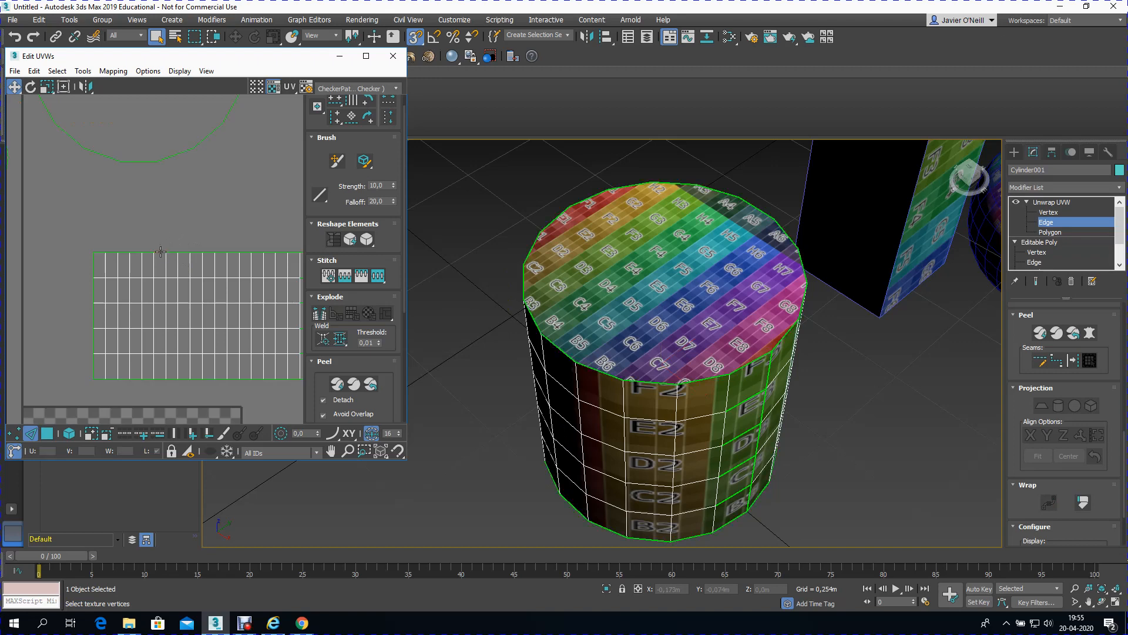
click(161, 251)
scroll(160, 252, down, 5)
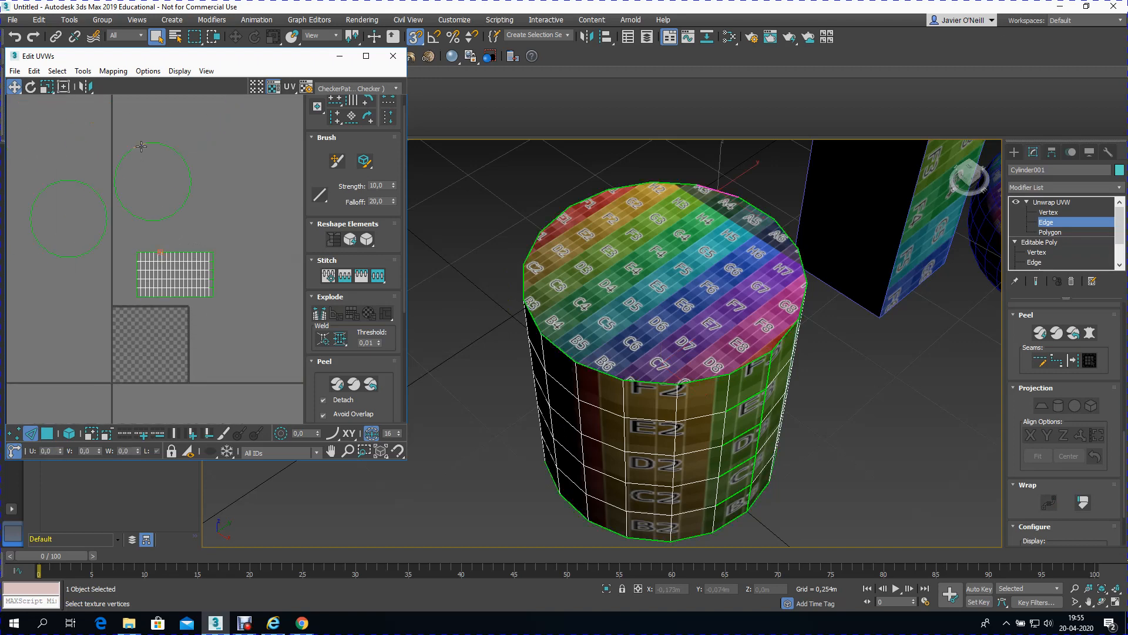
click(83, 71)
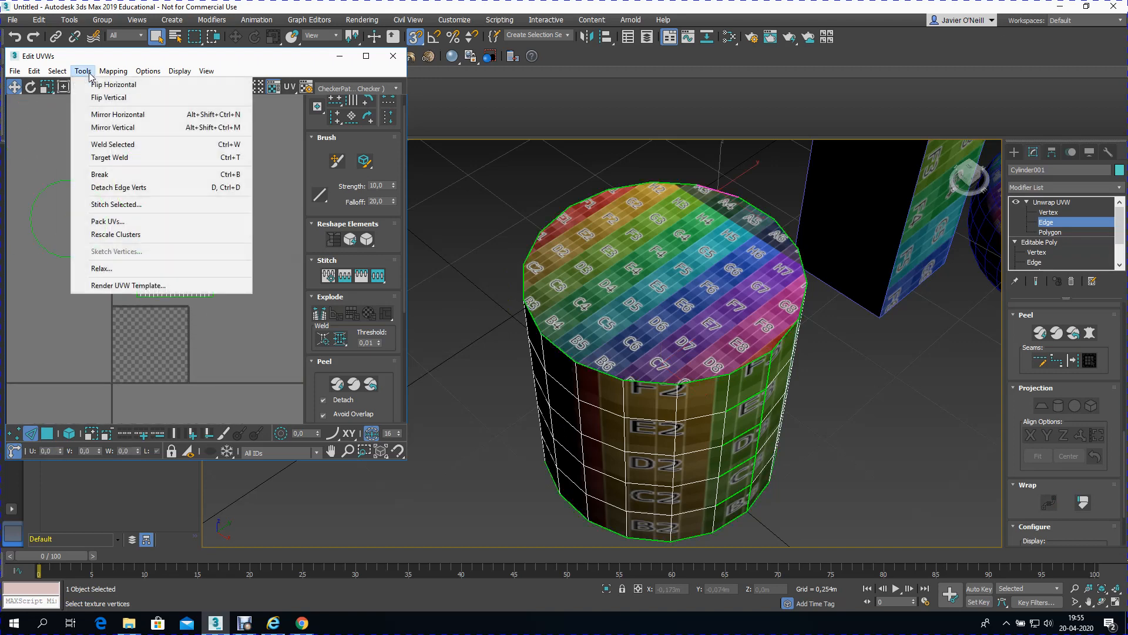
click(116, 205)
scroll(167, 251, up, 6)
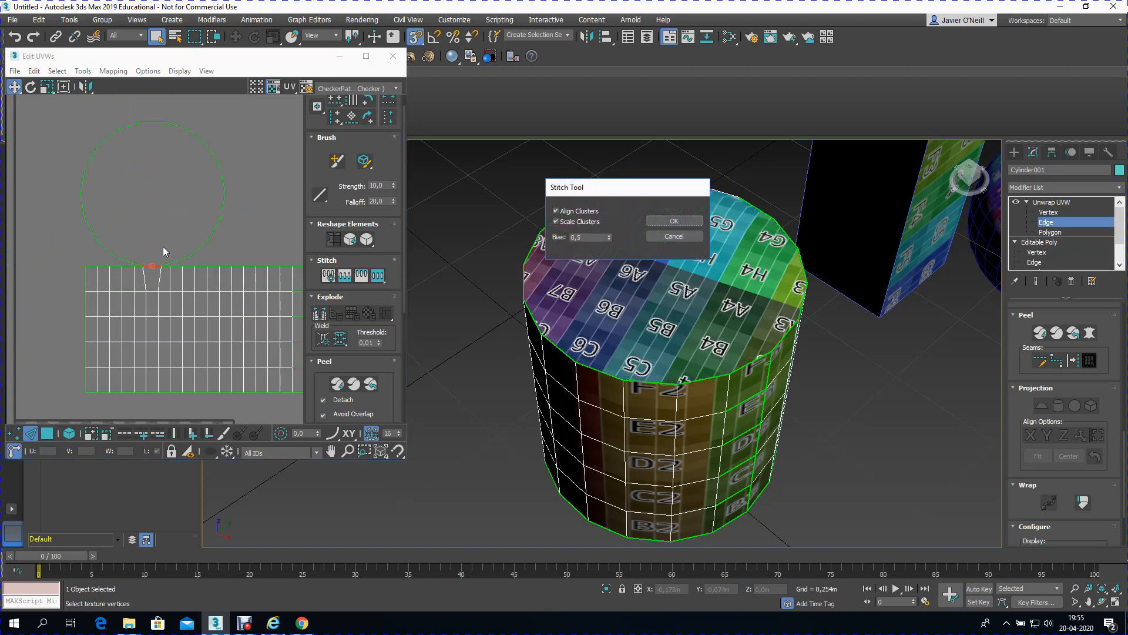
scroll(145, 260, down, 2)
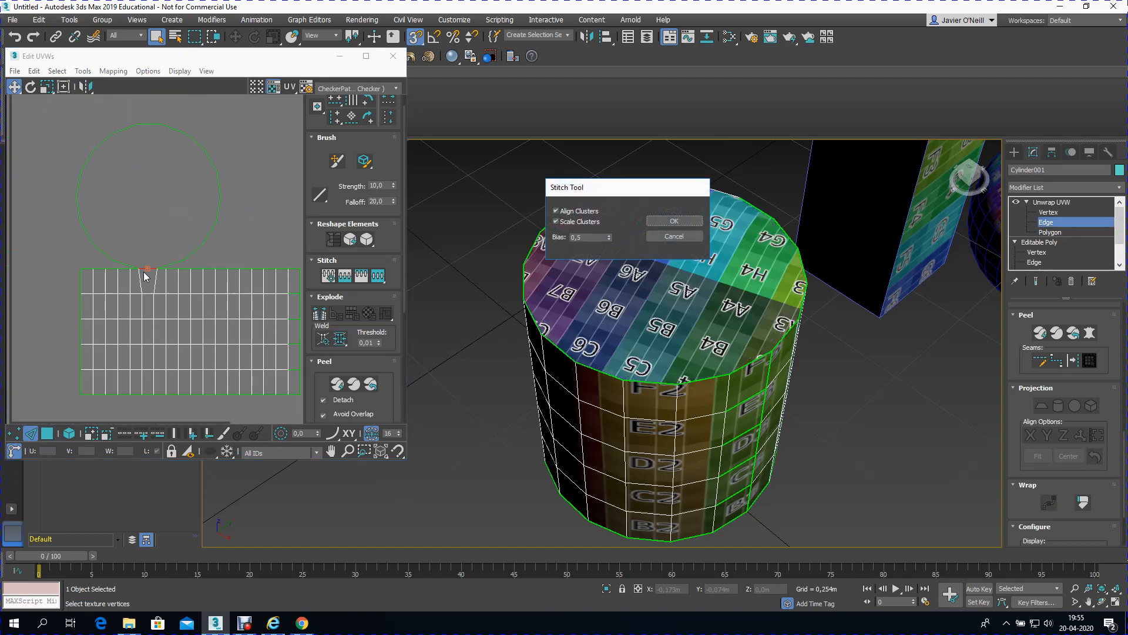
scroll(140, 273, up, 4)
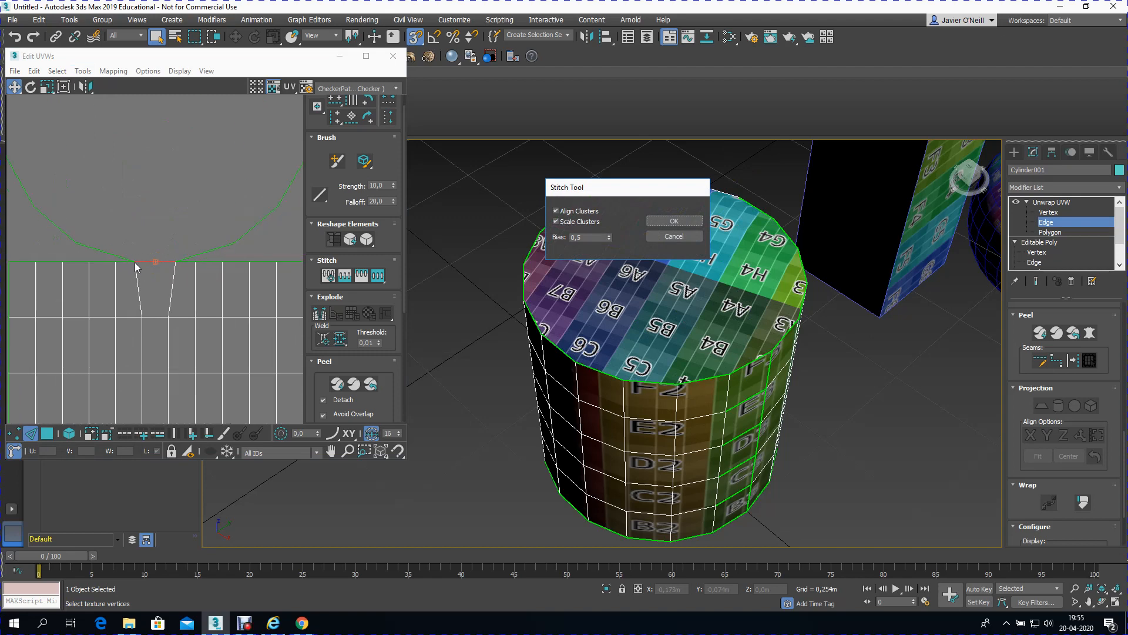
scroll(157, 270, down, 2)
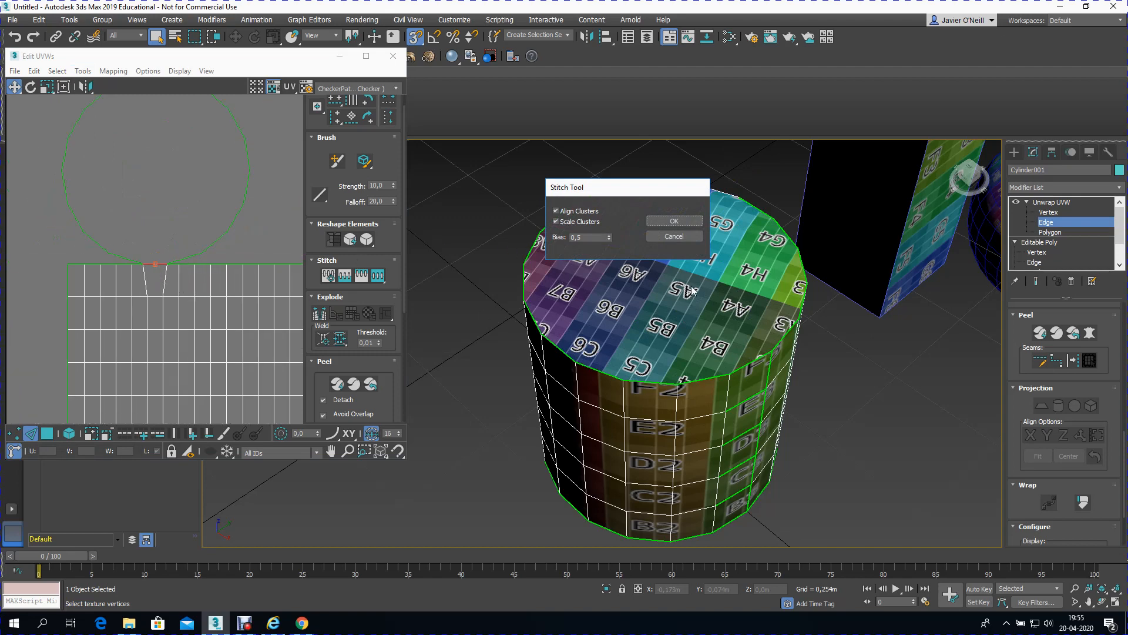
Step: Set the stitch bias to 0,13 and apply it with clusters aligned and scaled
click(609, 239)
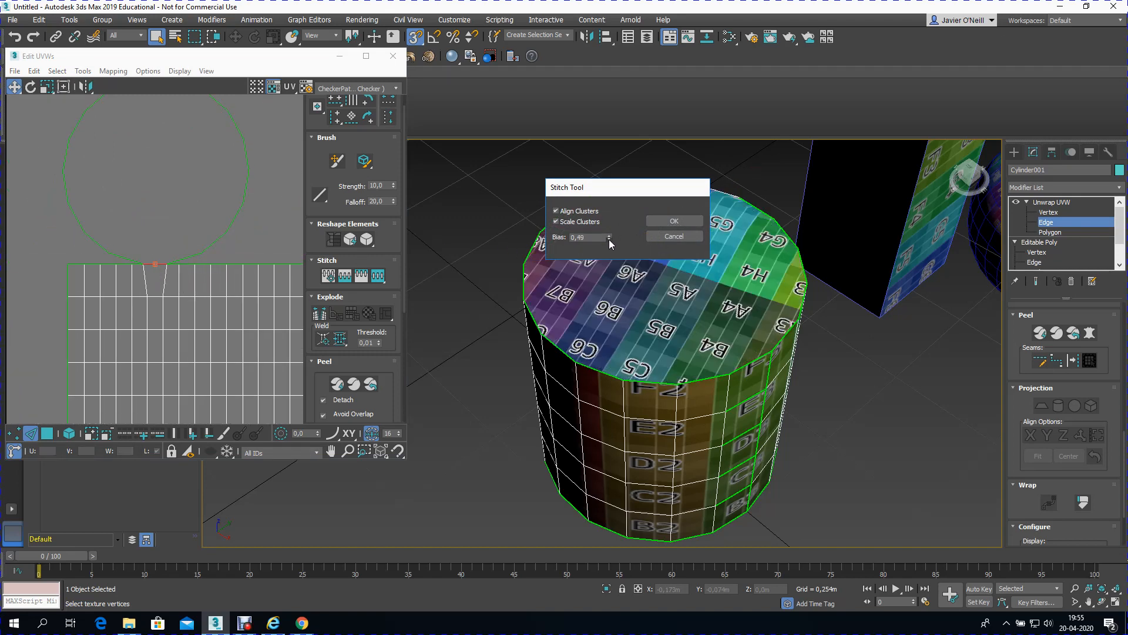
drag(609, 242, 611, 262)
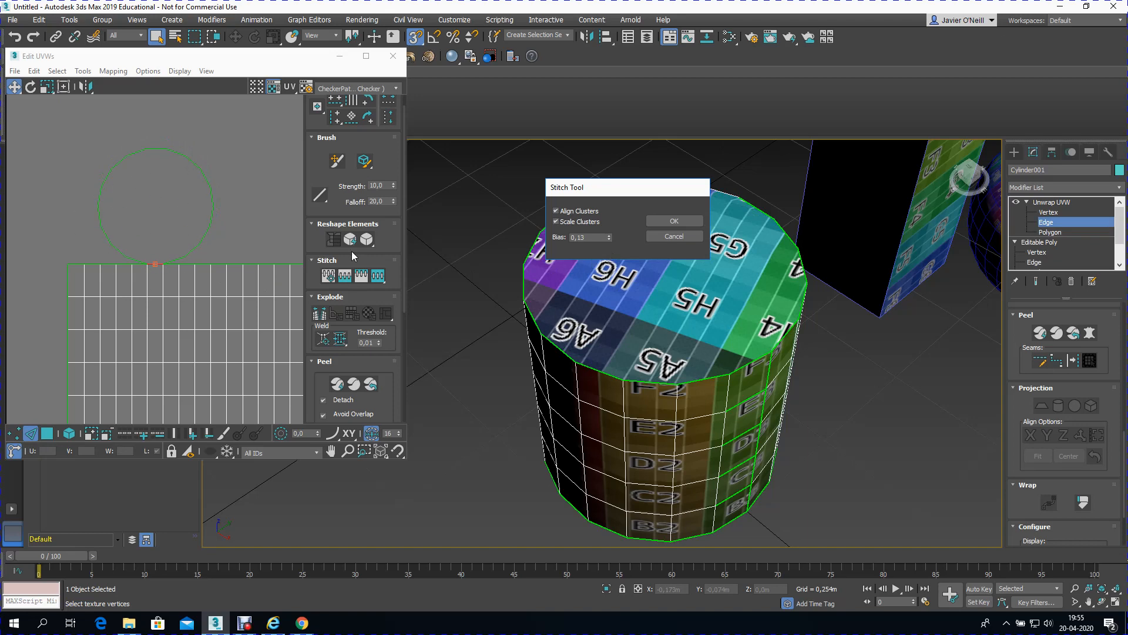
click(674, 221)
Step: Try to stitch the bottom cap's circle to a bottom edge of the side's UV strip
scroll(179, 179, down, 4)
scroll(179, 185, up, 2)
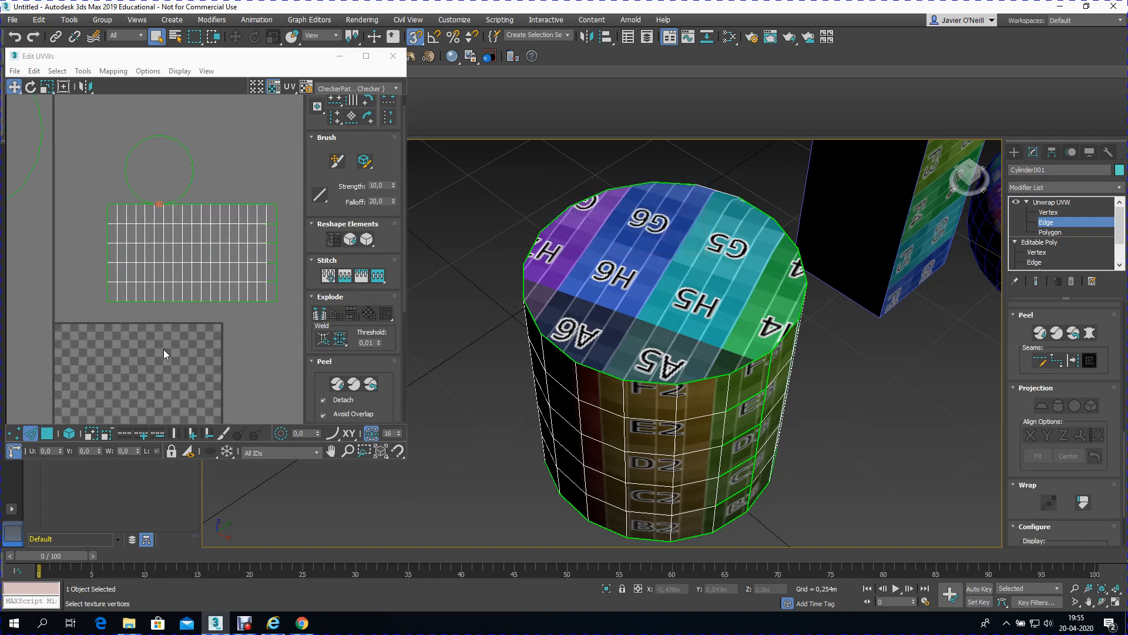
click(150, 302)
scroll(141, 299, up, 4)
scroll(180, 287, down, 4)
scroll(149, 288, down, 3)
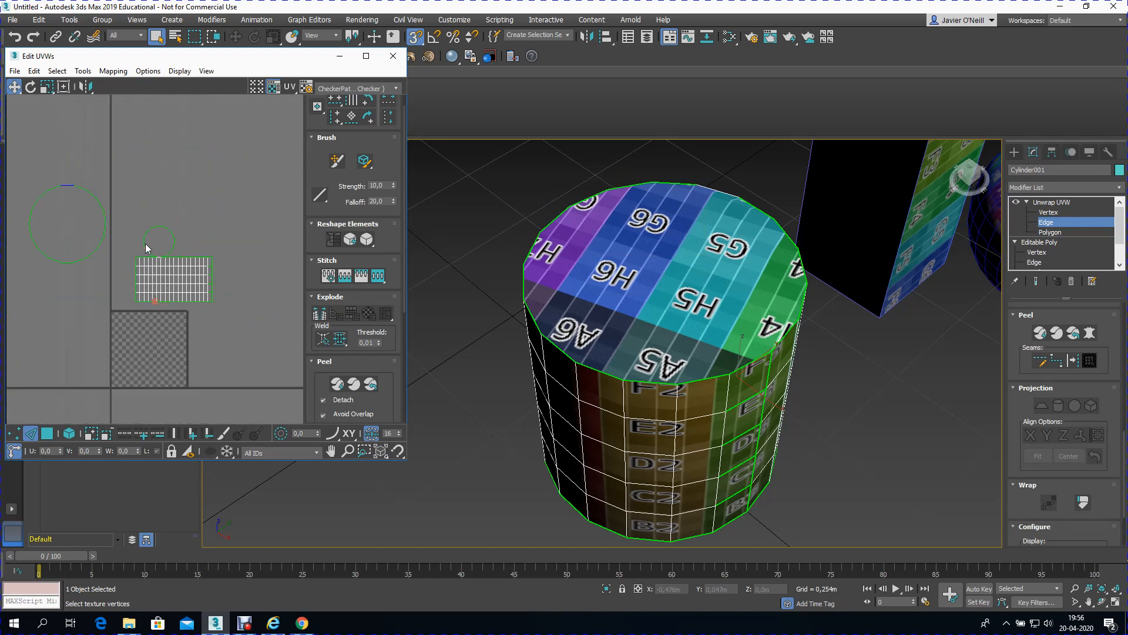
click(83, 71)
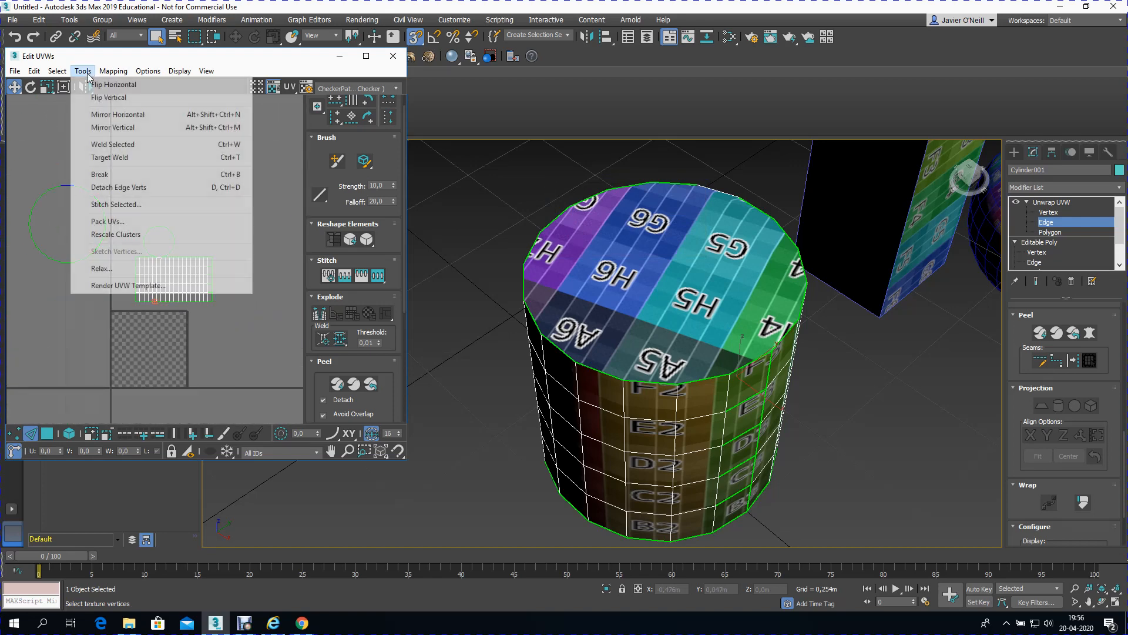
click(111, 205)
scroll(142, 292, up, 5)
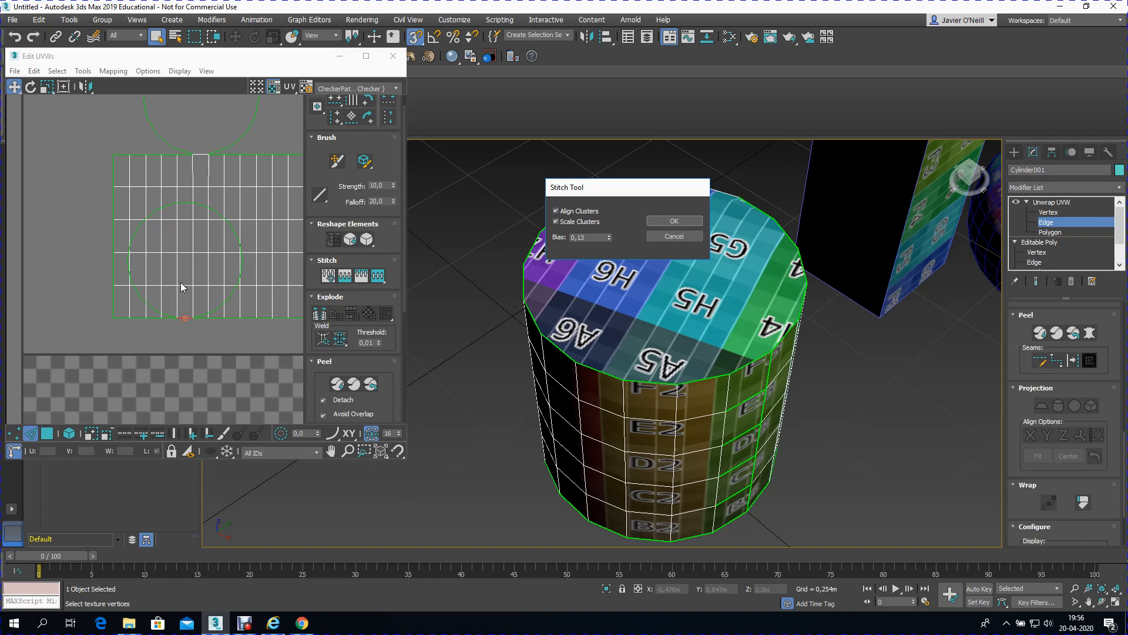
click(674, 236)
scroll(172, 327, down, 3)
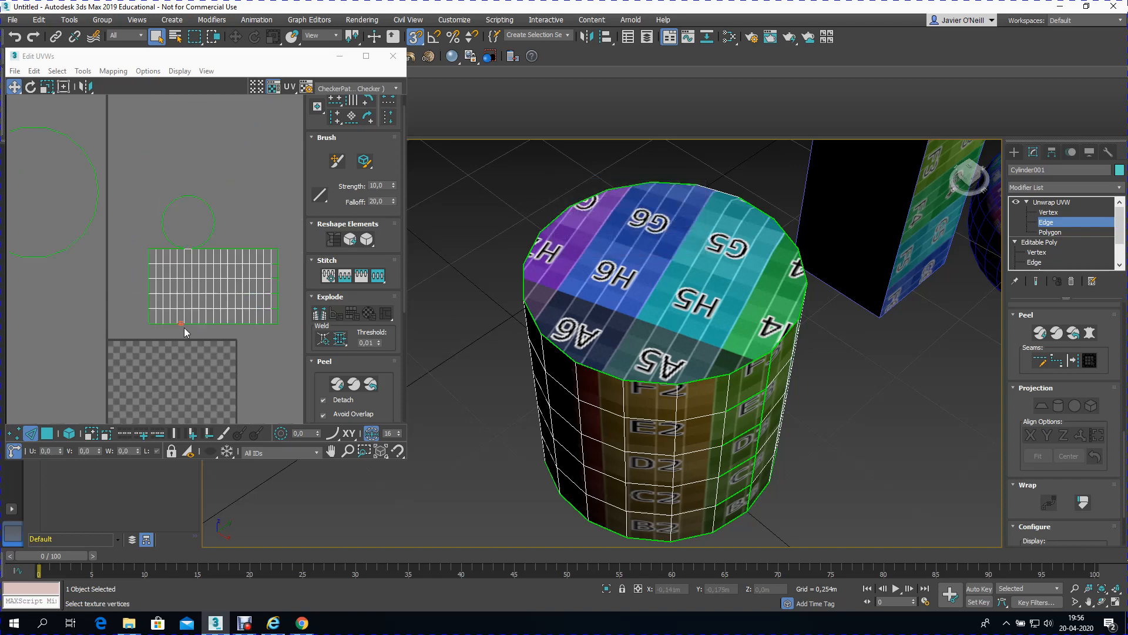
Step: Select the whole bottom cap circle as a polygon and mirror its UVs vertically
click(1050, 232)
click(101, 218)
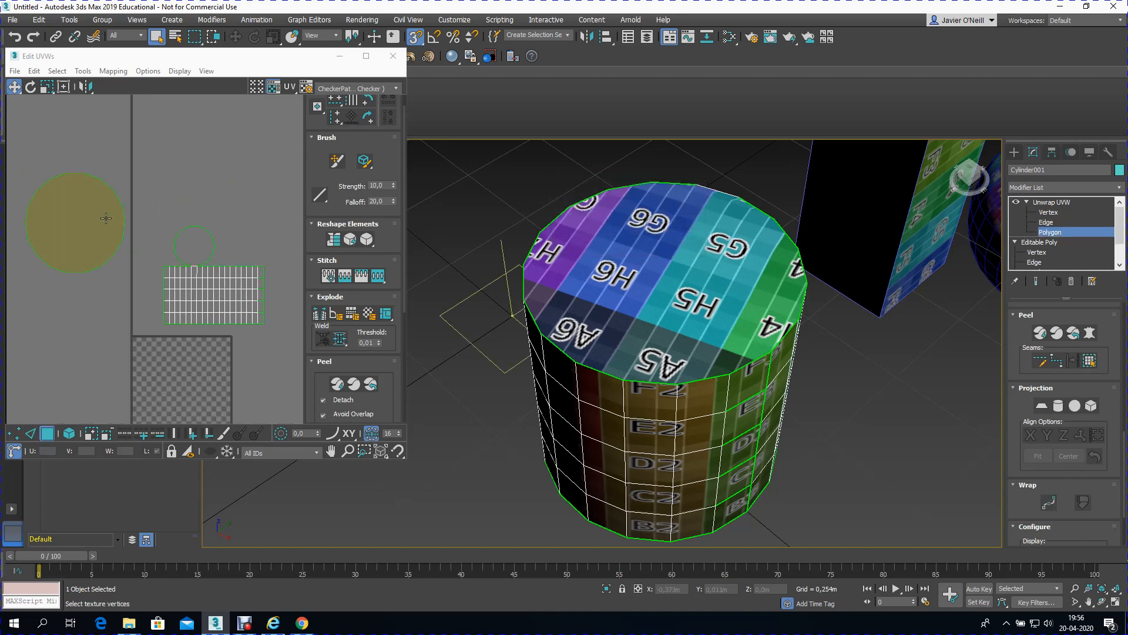
drag(111, 143, 109, 145)
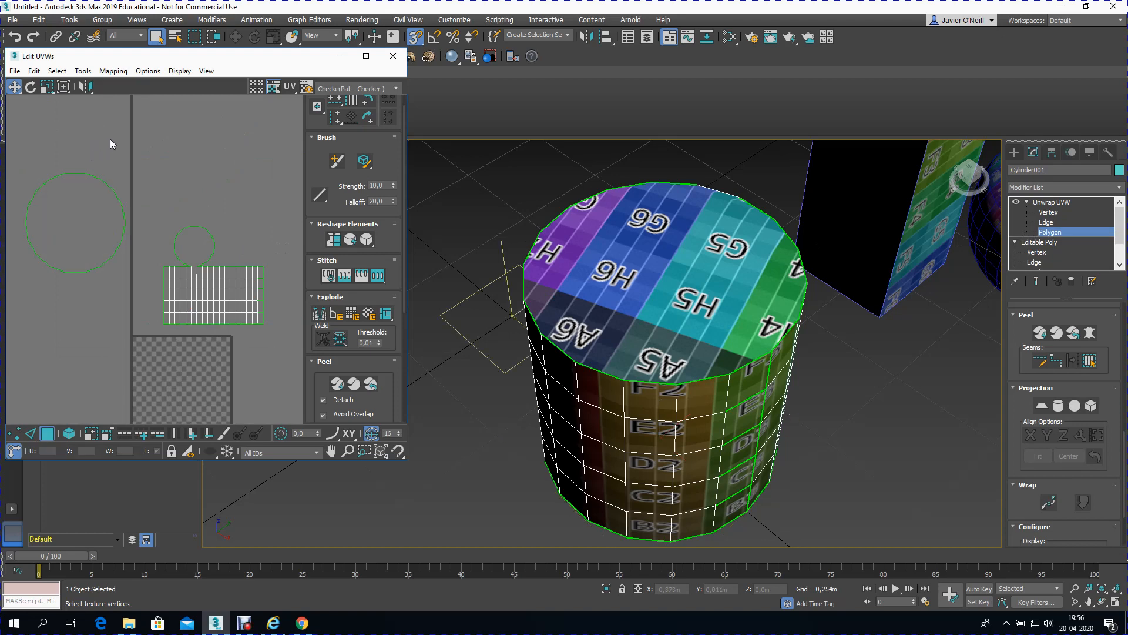
key(2)
drag(23, 155, 119, 269)
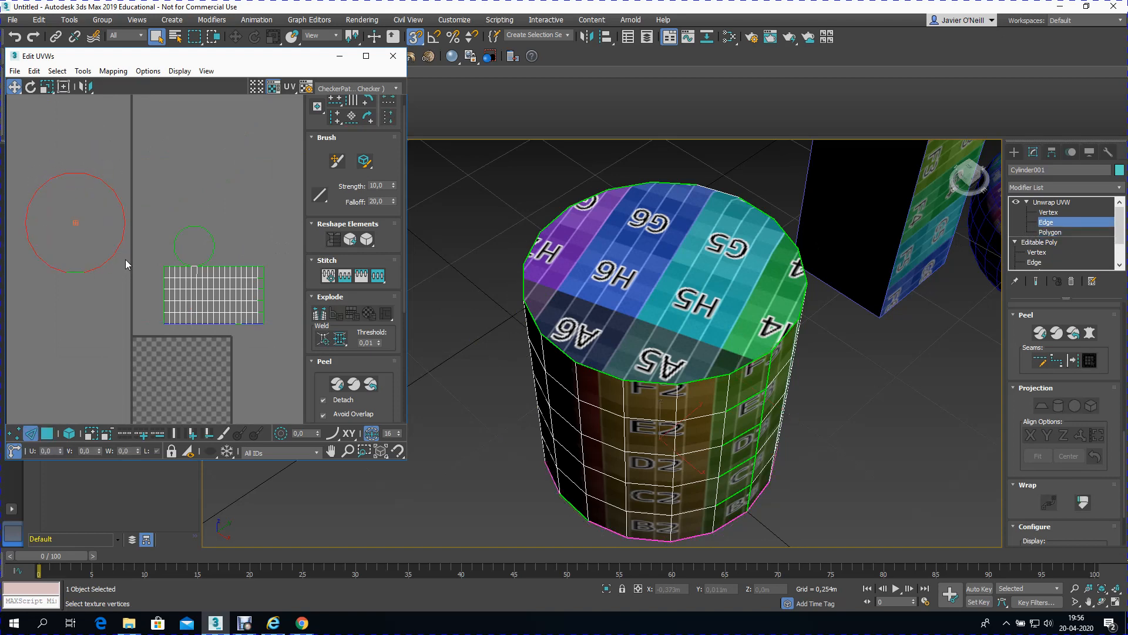
ctrl+click(1087, 232)
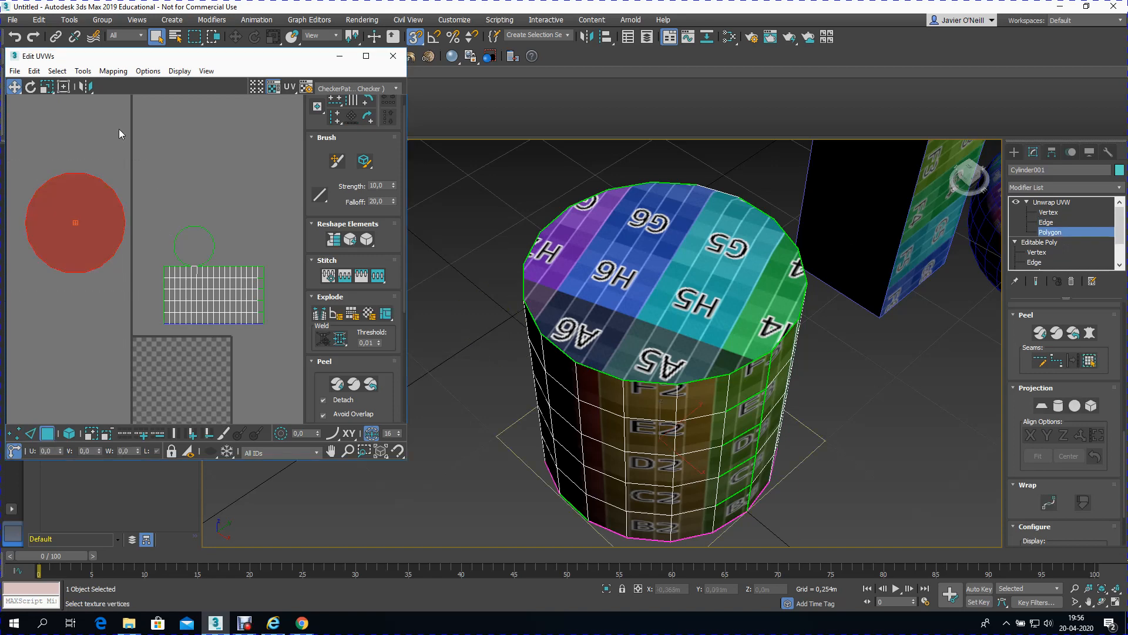
drag(87, 87, 93, 140)
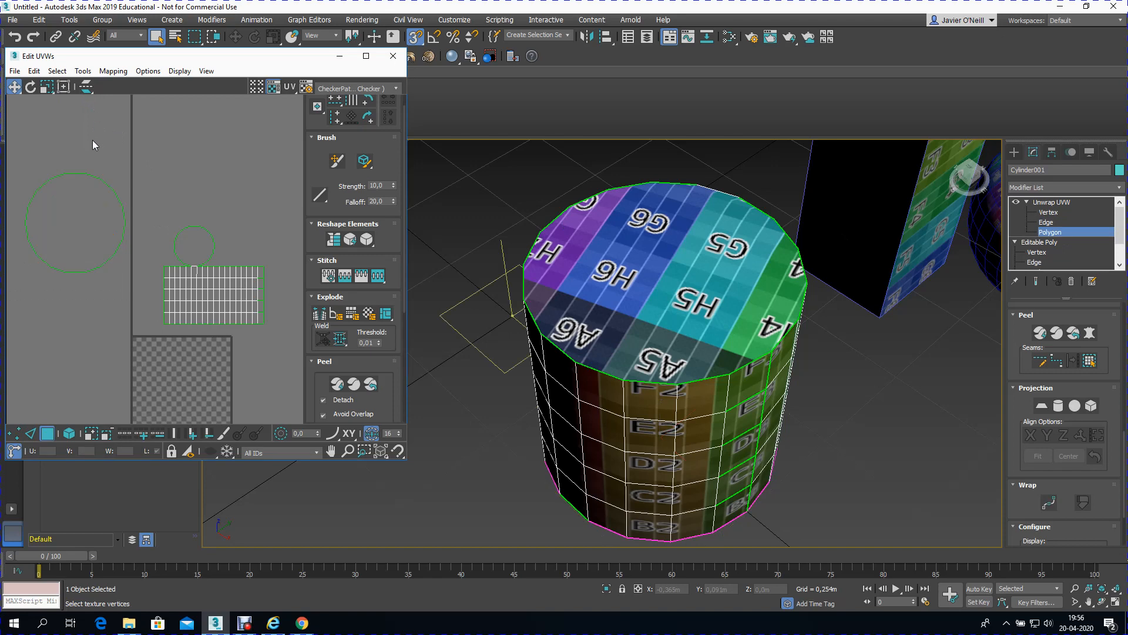
Step: Stitch the bottom cap's circle to a bottom edge of the side's UV strip, aligning and scaling clusters with a 0,13 bias
scroll(176, 329, up, 6)
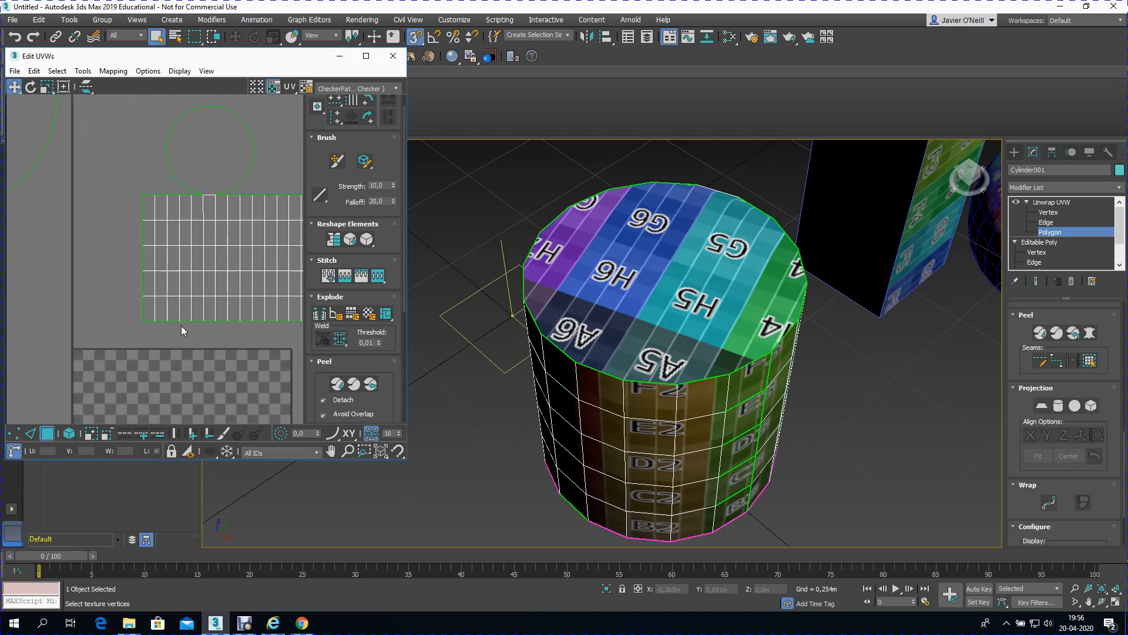
click(220, 319)
key(2)
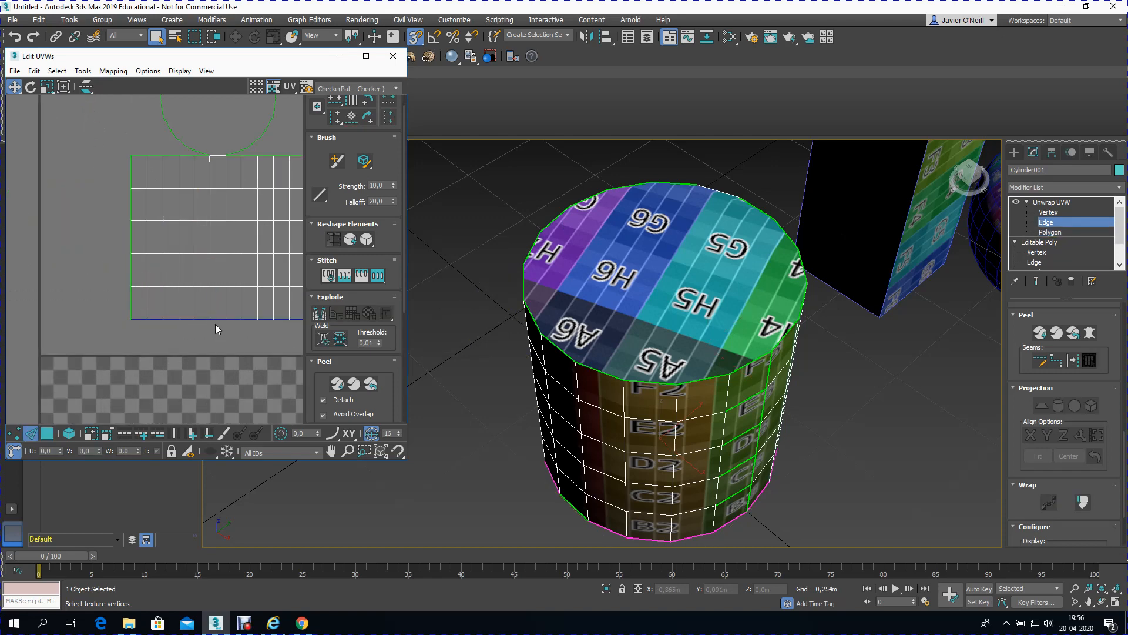
scroll(200, 269, down, 5)
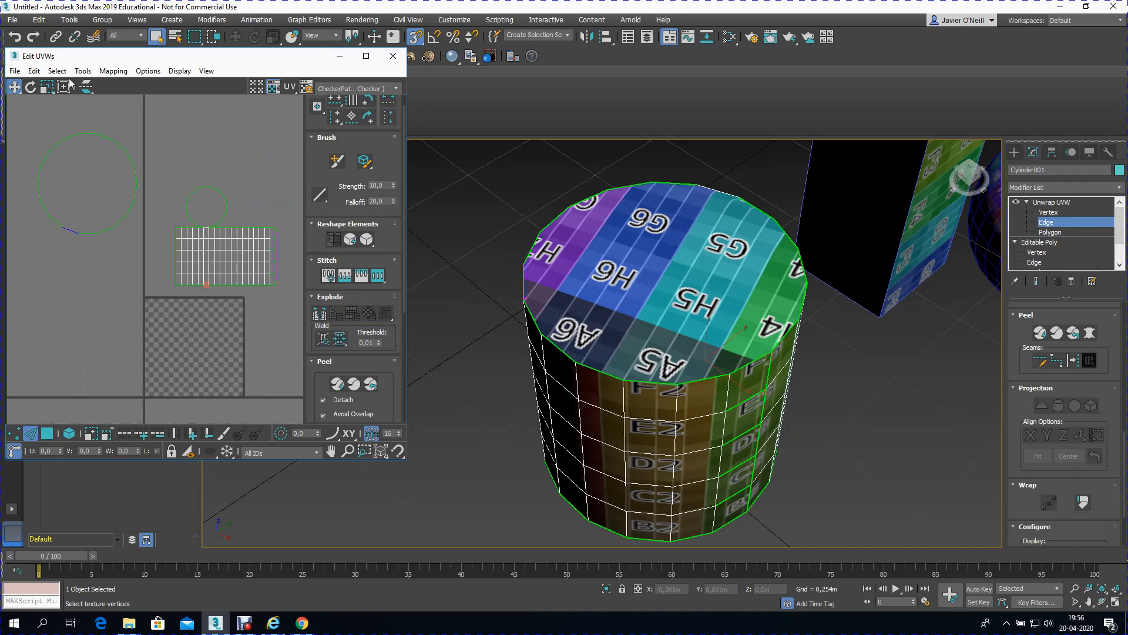
click(82, 71)
click(106, 204)
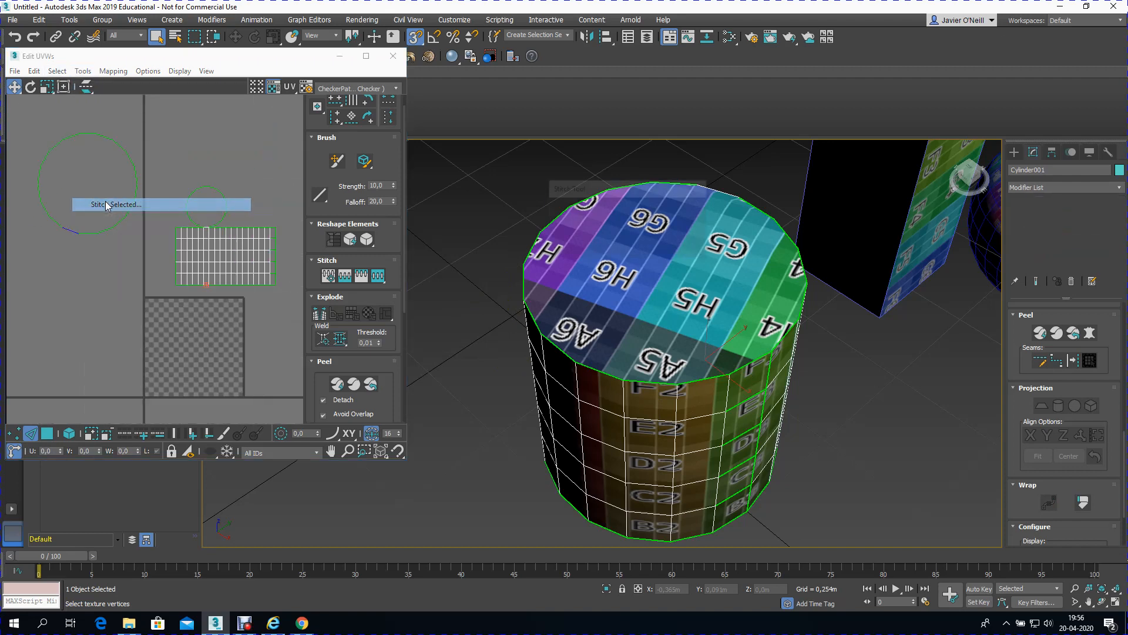
scroll(210, 299, up, 4)
scroll(203, 295, down, 3)
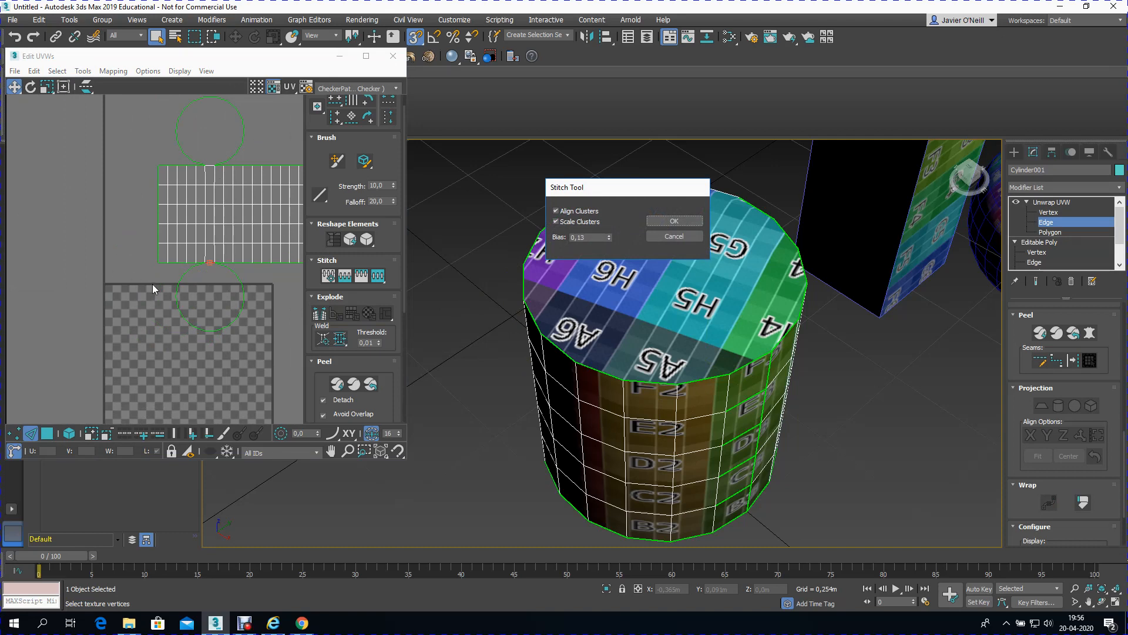
click(674, 221)
scroll(170, 281, down, 3)
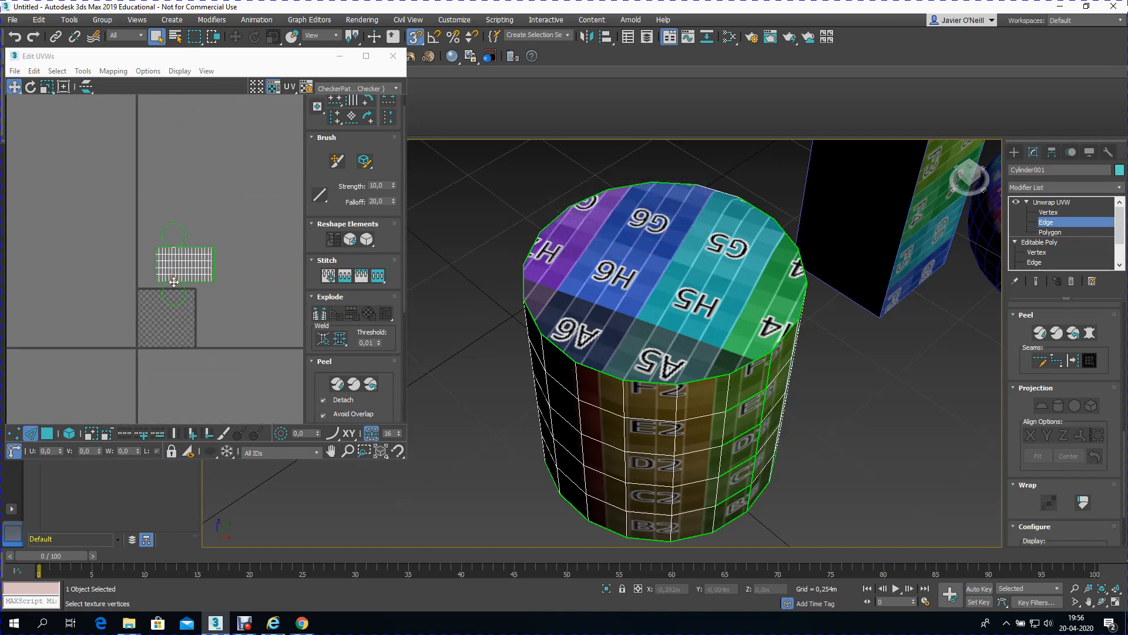
Step: Select the cylinder's complete UV layout as polygons and move it sideways out of the texture tile
drag(131, 192, 246, 320)
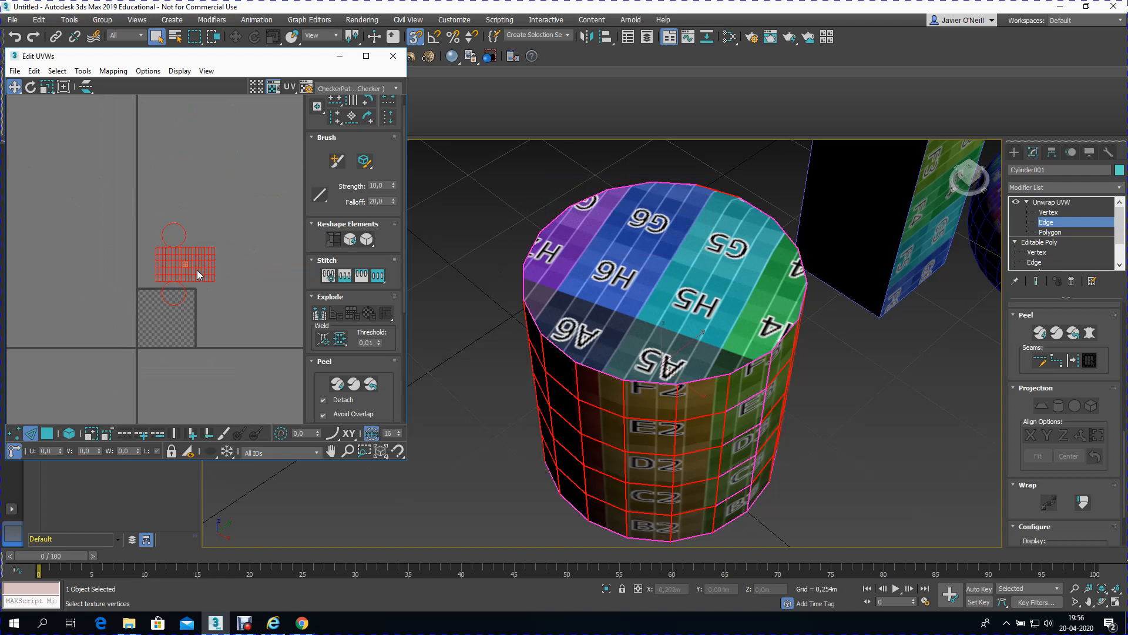
click(146, 243)
click(1040, 231)
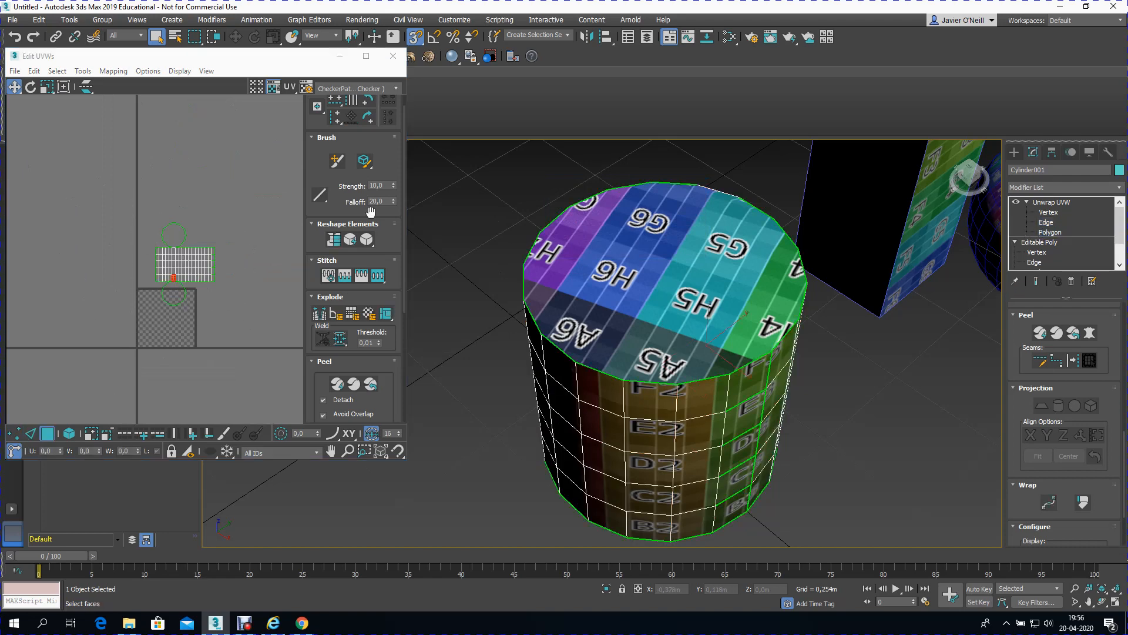
drag(118, 192, 251, 317)
drag(209, 270, 321, 333)
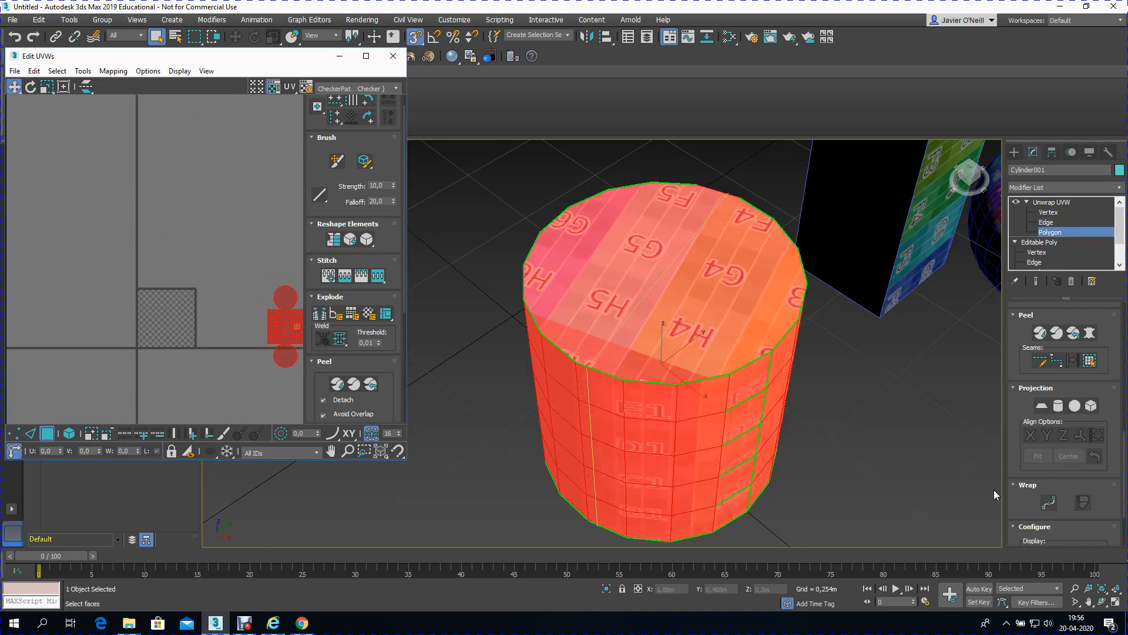
Step: Orbit around the cylinder and compare the checker texture on its side and caps with the stitched UV layout
click(1101, 601)
drag(655, 382, 663, 309)
scroll(298, 312, up, 4)
scroll(251, 297, up, 3)
scroll(133, 282, down, 4)
click(139, 241)
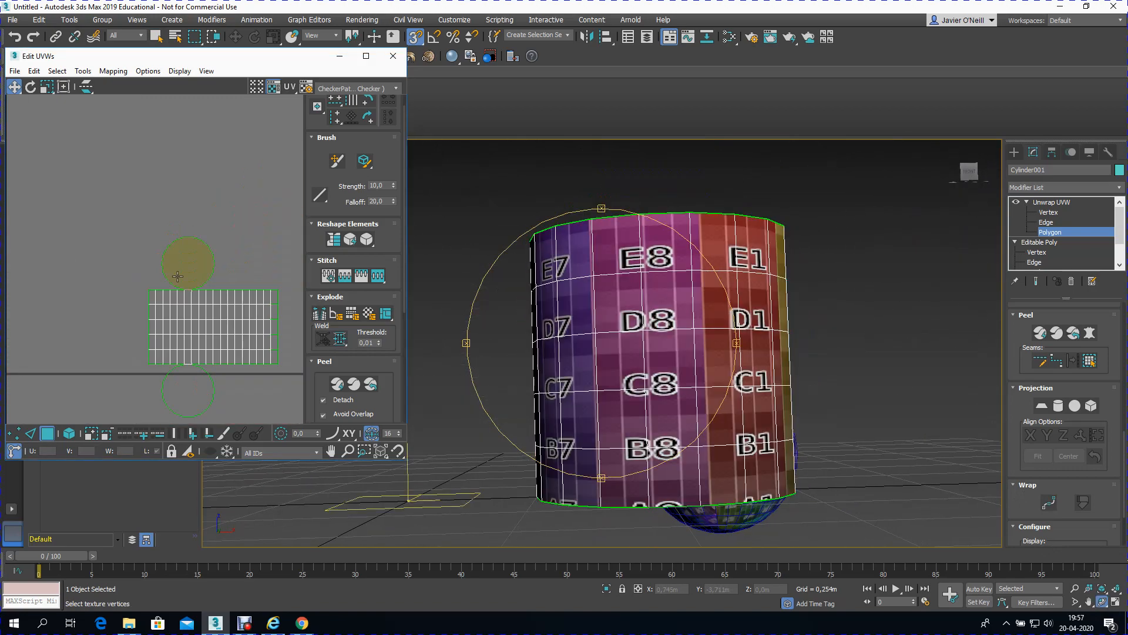
scroll(211, 300, up, 2)
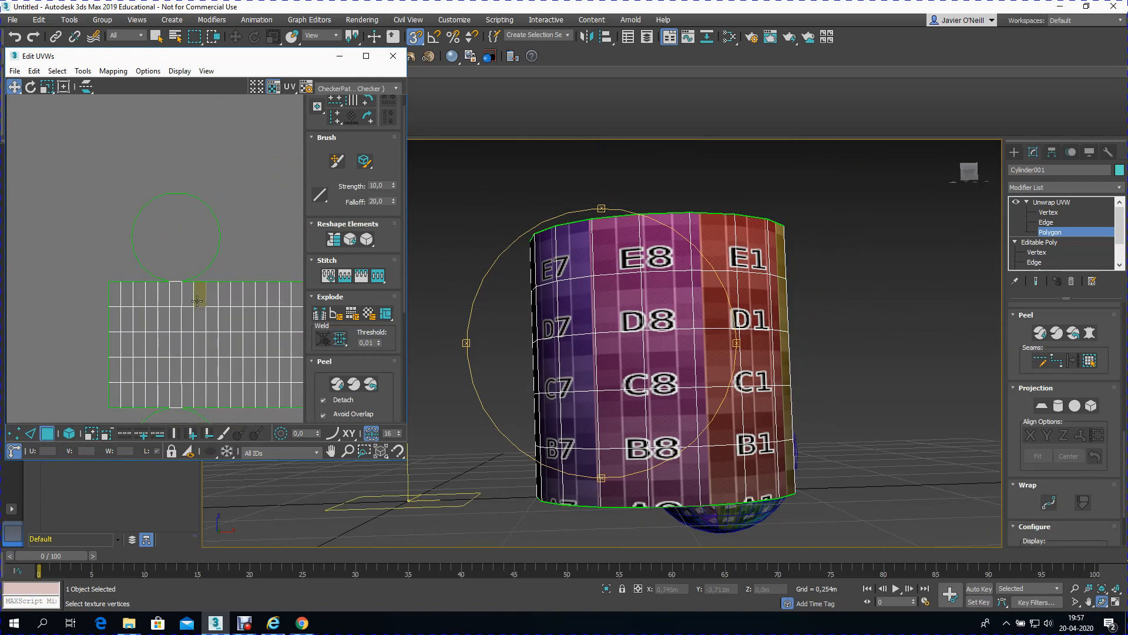
scroll(181, 309, down, 5)
drag(576, 343, 474, 340)
scroll(529, 364, down, 4)
scroll(645, 355, up, 5)
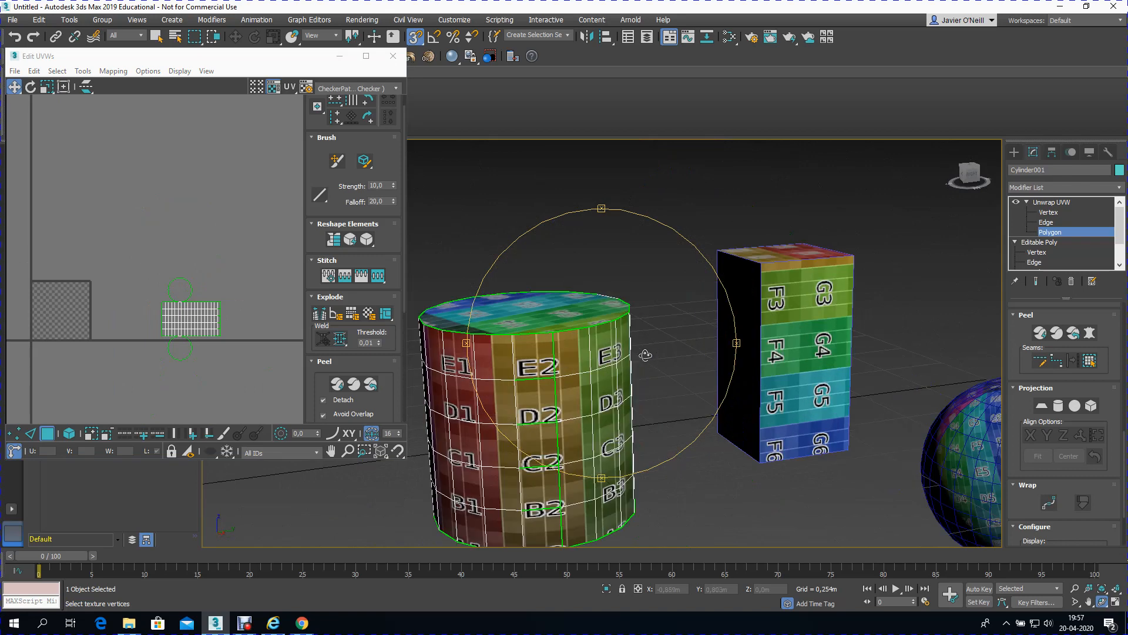
drag(645, 355, 639, 340)
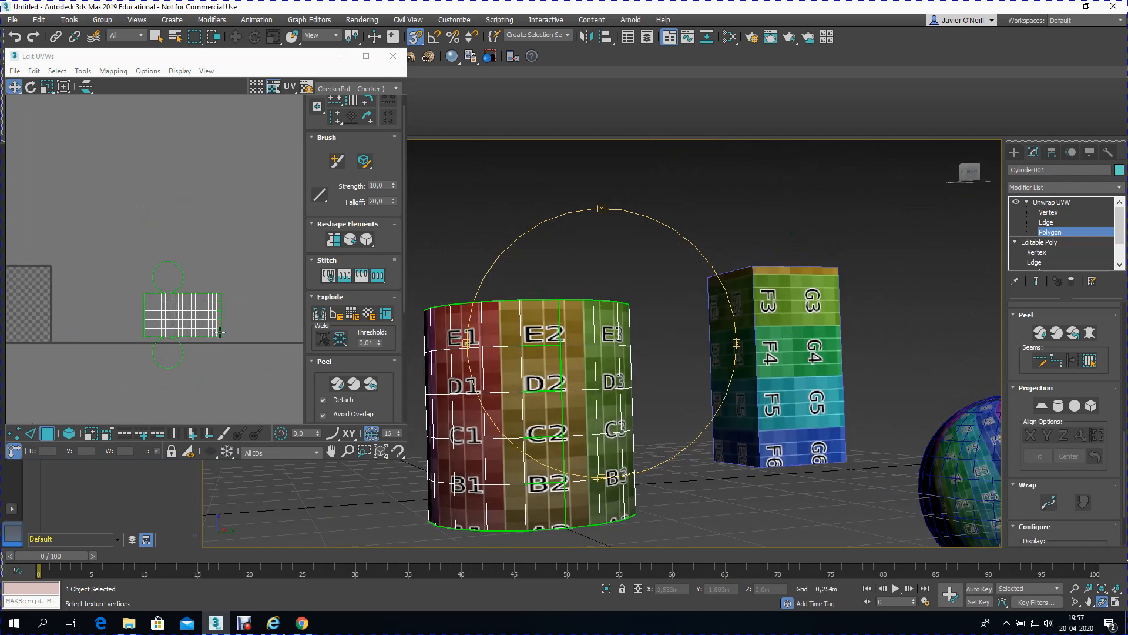
scroll(209, 332, up, 4)
drag(609, 316, 639, 354)
scroll(638, 354, down, 5)
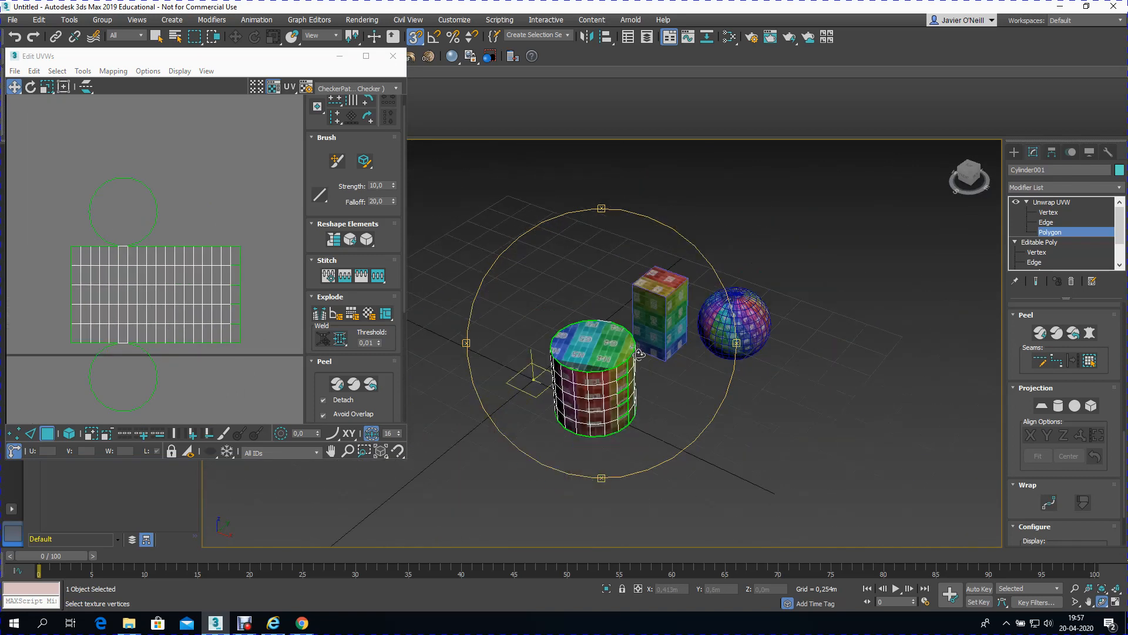
Step: Collapse the cylinder's Unwrap UVW modifier into its Editable Poly
click(1038, 203)
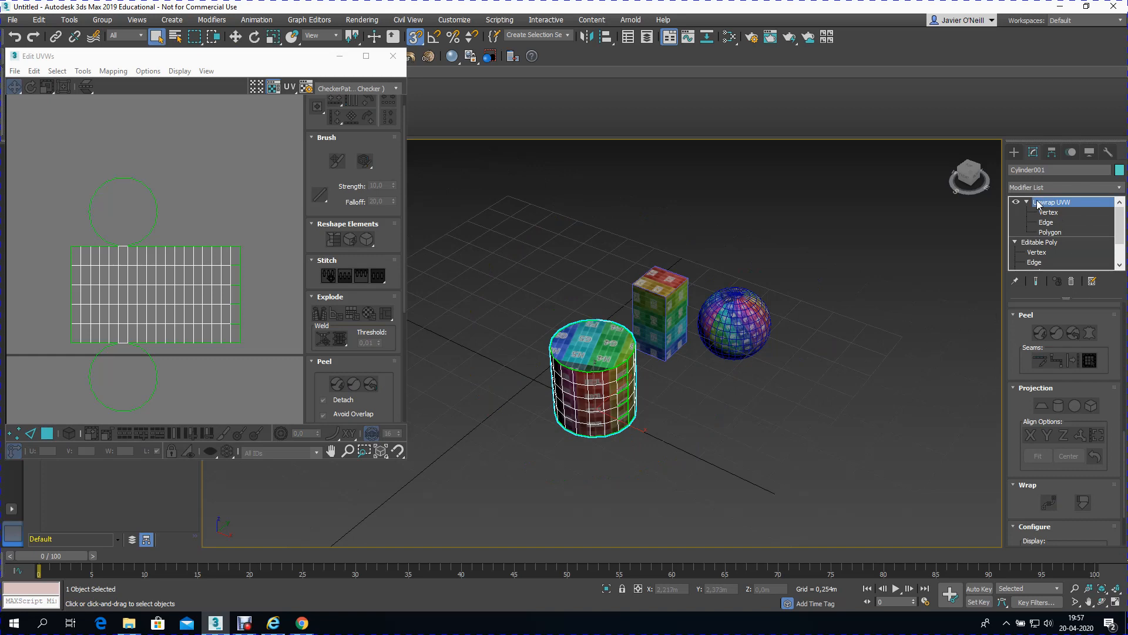
right_click(1038, 202)
click(987, 301)
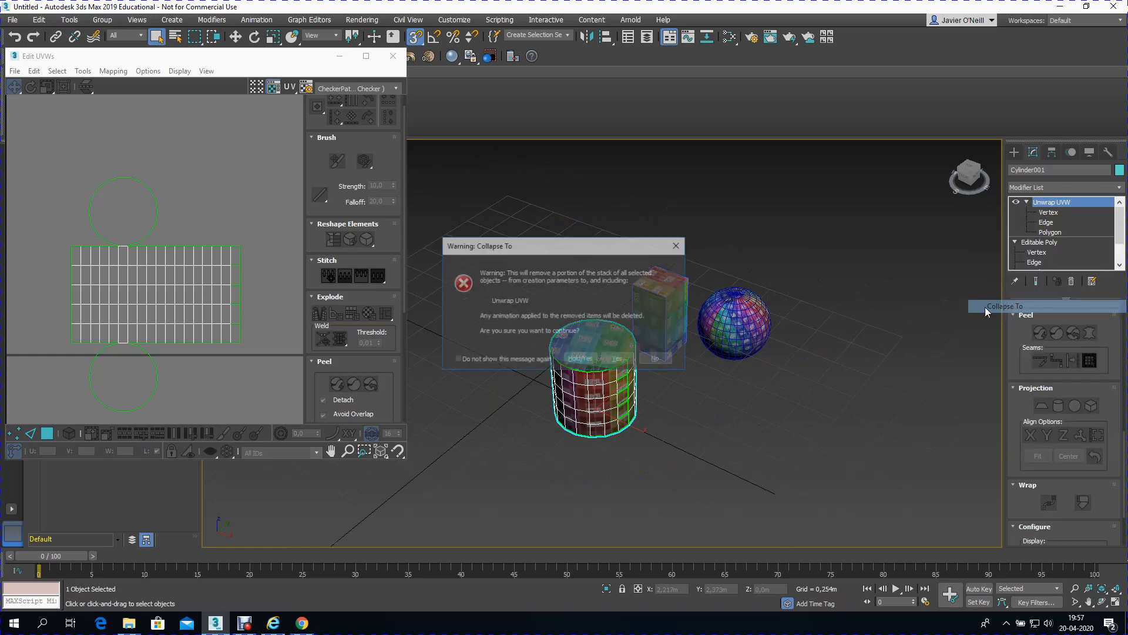
click(617, 359)
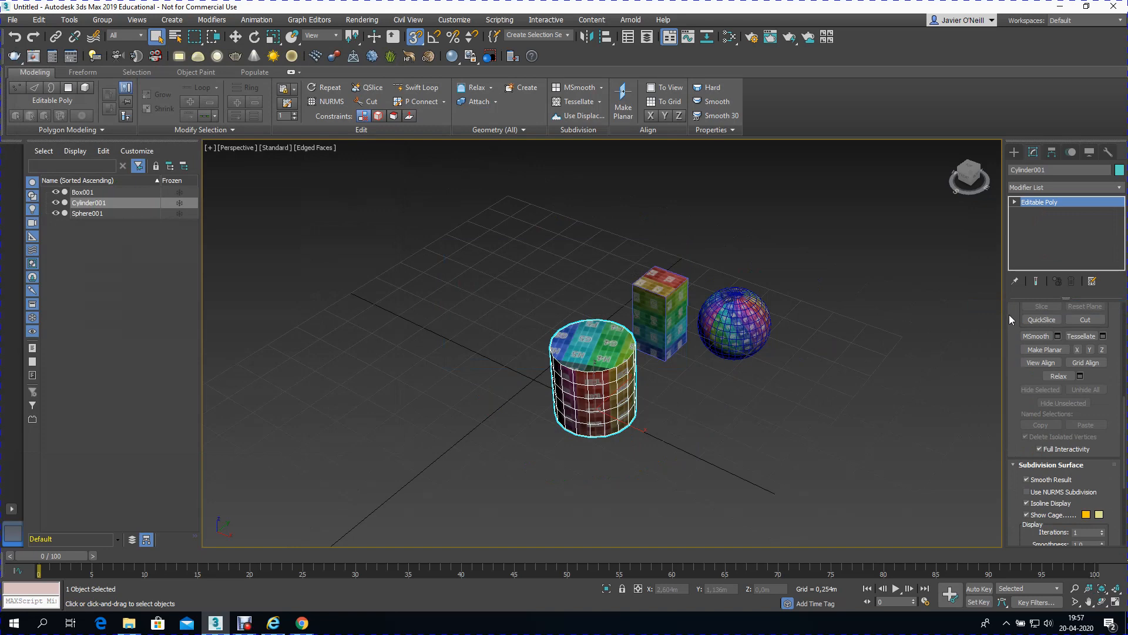
Step: Attach the box and the sphere to the cylinder so all three form one editable poly object
click(1014, 201)
scroll(974, 392, up, 3)
scroll(1067, 397, up, 4)
scroll(760, 405, down, 3)
scroll(761, 405, down, 3)
scroll(686, 400, up, 5)
click(1036, 418)
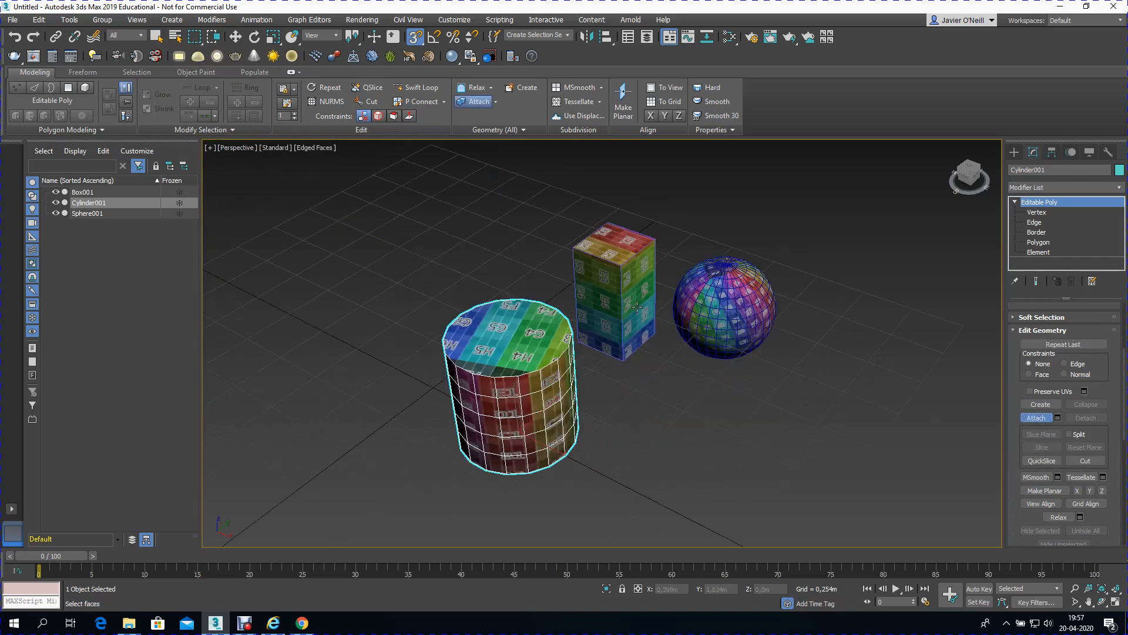
click(614, 294)
click(695, 294)
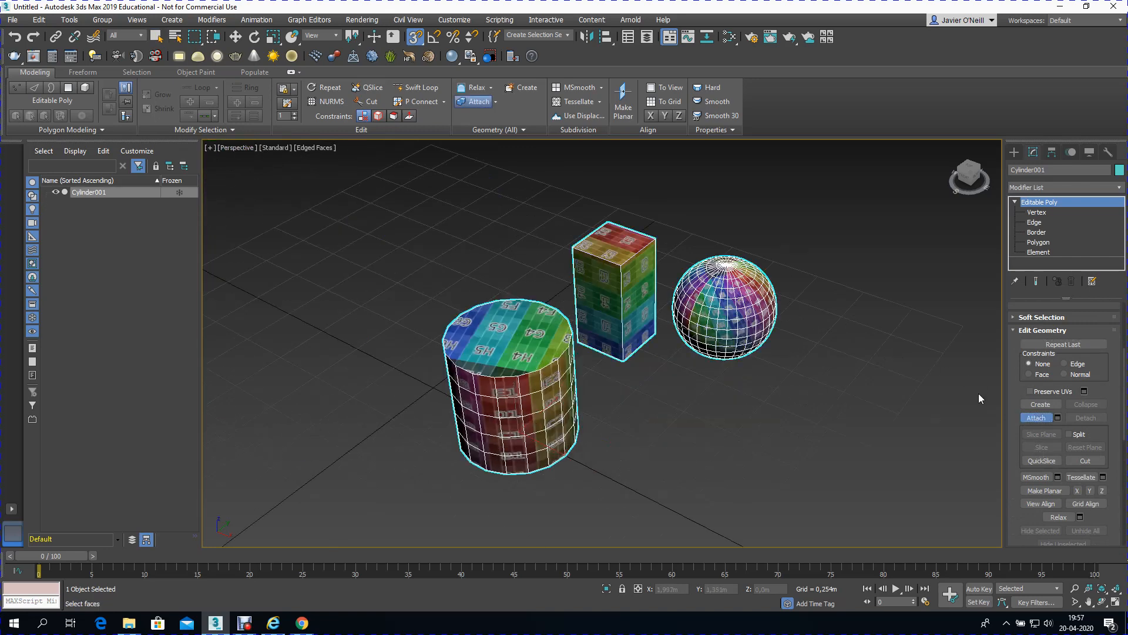
key(w)
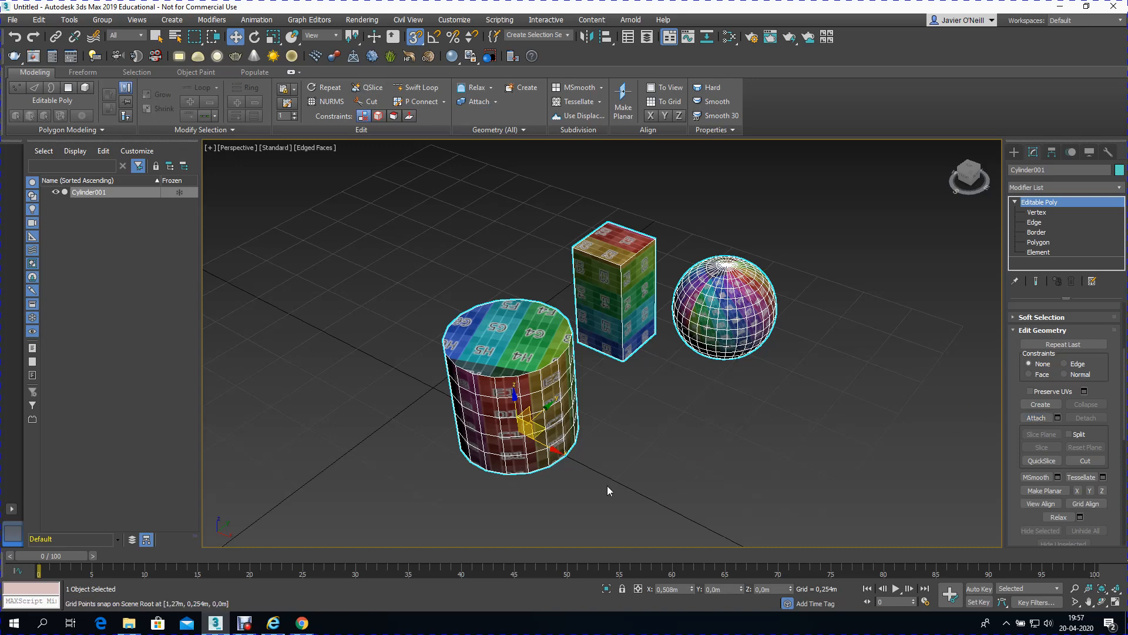
Step: Add an Unwrap UVW modifier to the combined object and open its UV editor
click(1117, 187)
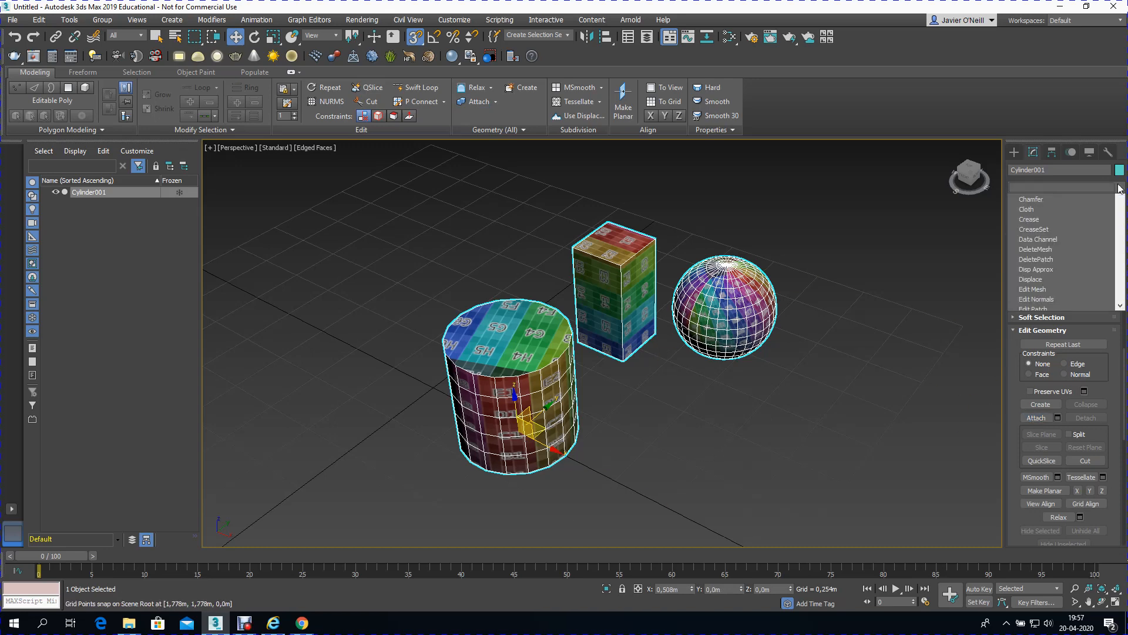
key(s)
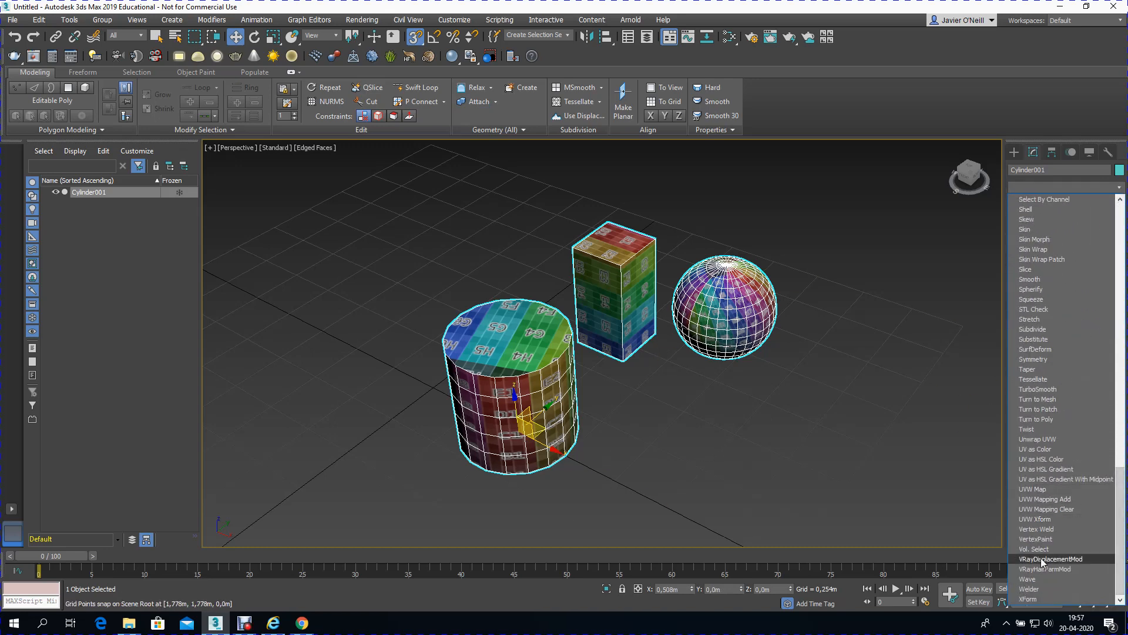
click(1037, 439)
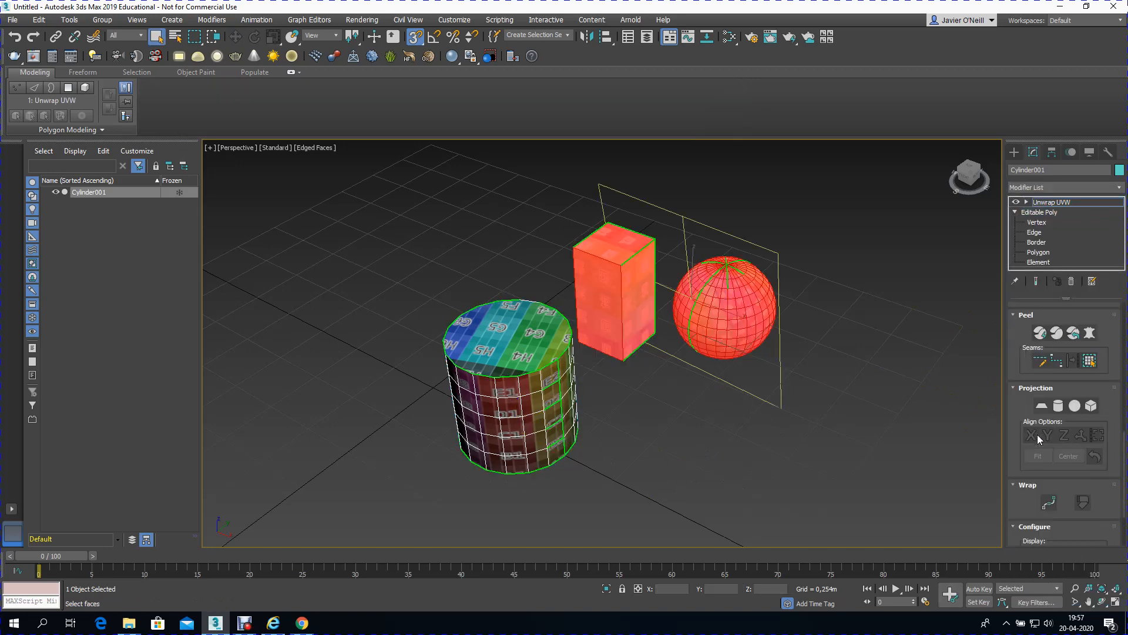
scroll(997, 369, up, 4)
scroll(997, 369, up, 2)
scroll(1038, 419, up, 5)
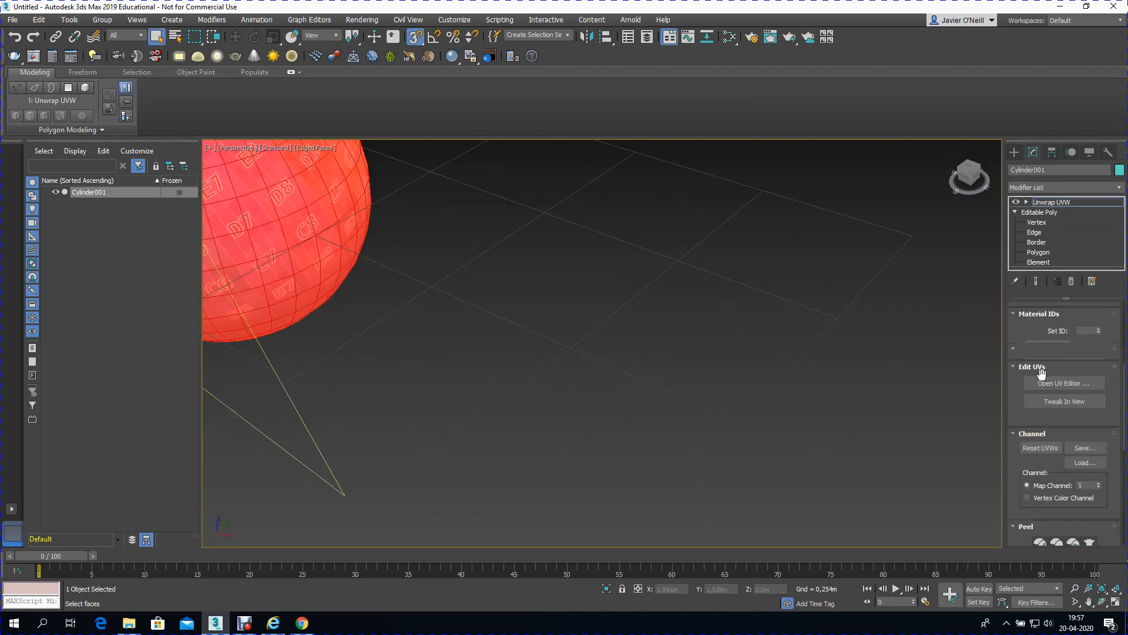
click(1039, 419)
Step: Select the cylinder's whole UV layout and move it back so it overlaps the texture tile beside the box's layout
scroll(543, 368, down, 6)
scroll(235, 314, down, 6)
middle_drag(162, 361, 197, 306)
scroll(200, 326, down, 3)
scroll(196, 306, up, 3)
drag(221, 243, 318, 310)
drag(284, 276, 174, 264)
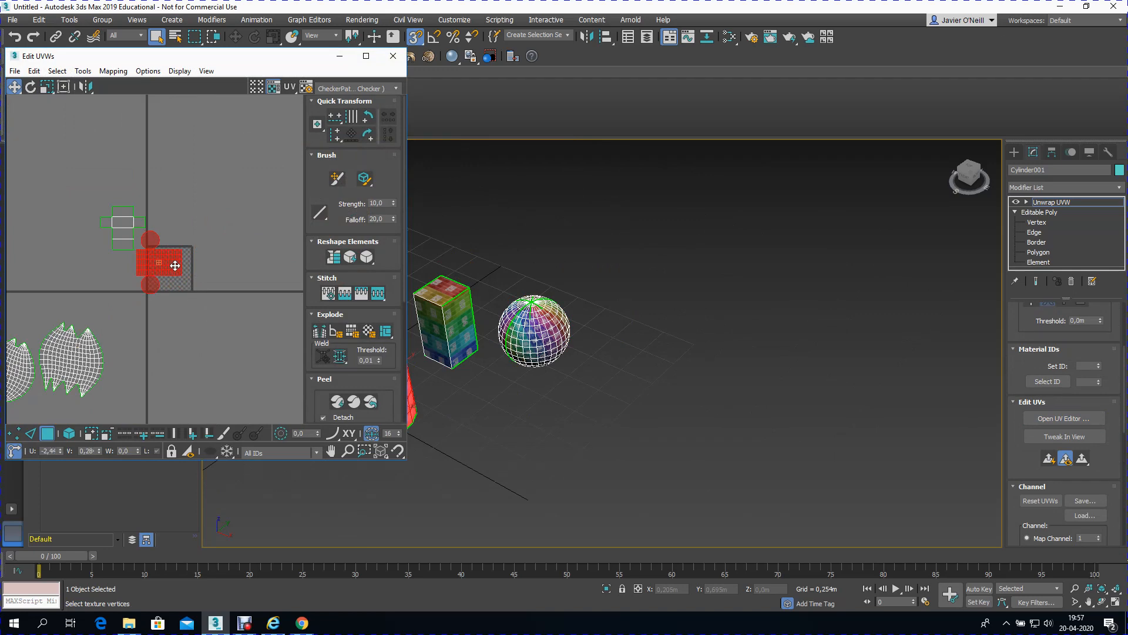
scroll(655, 382, down, 4)
scroll(98, 218, up, 2)
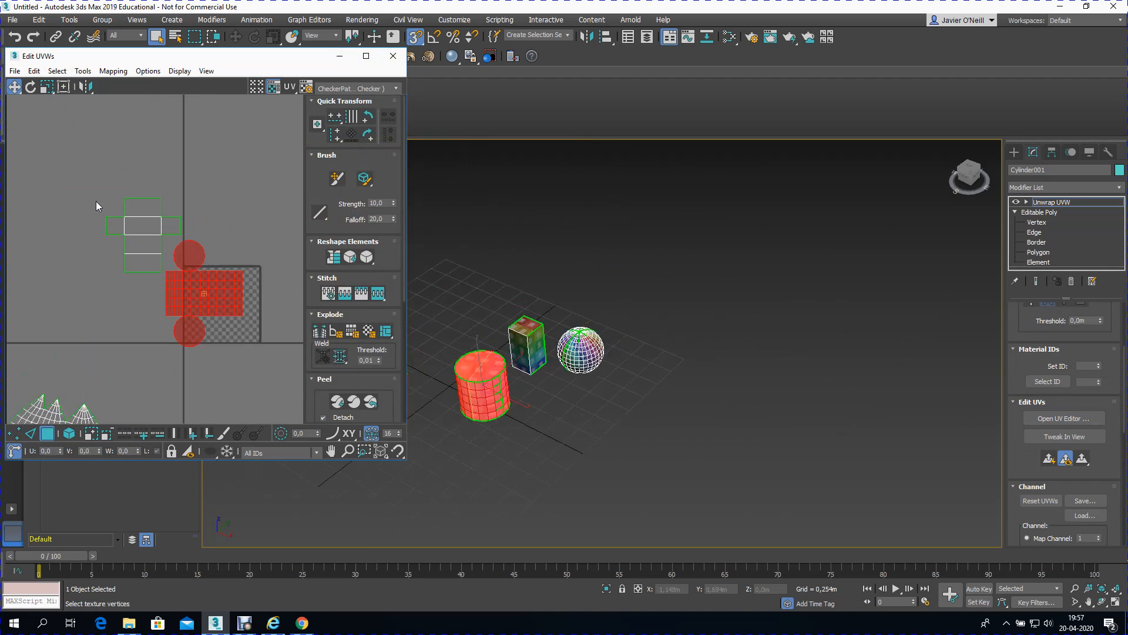
Step: Select the box's UV polygons and orbit the view to compare the checker size on the box, cylinder and sphere
click(131, 264)
scroll(133, 248, up, 3)
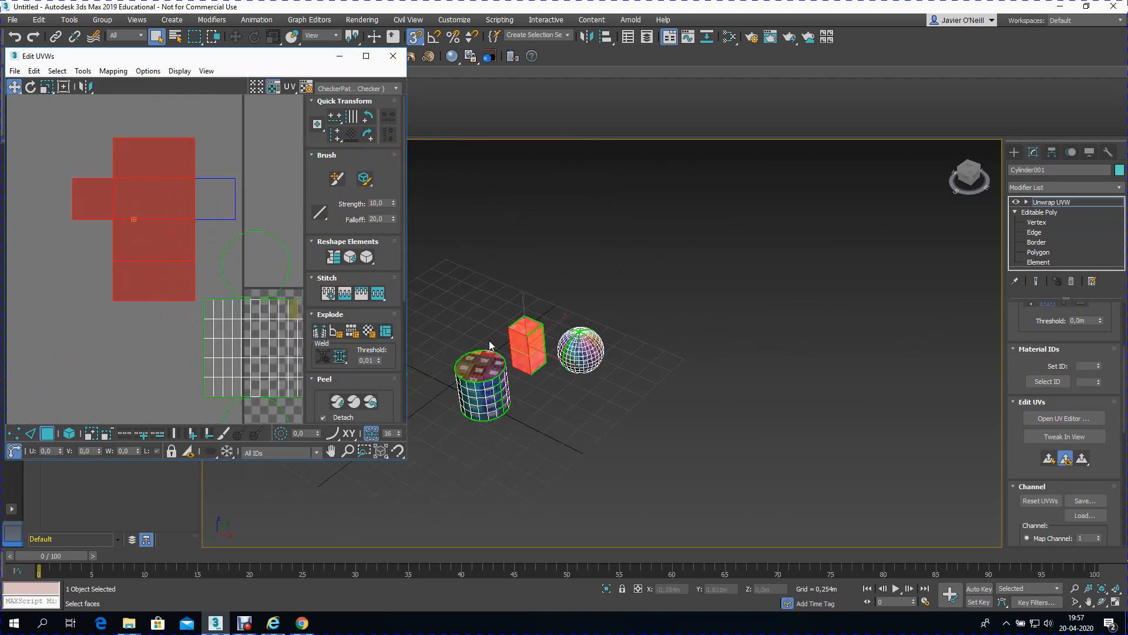
scroll(493, 347, up, 5)
click(1102, 602)
drag(553, 412, 529, 353)
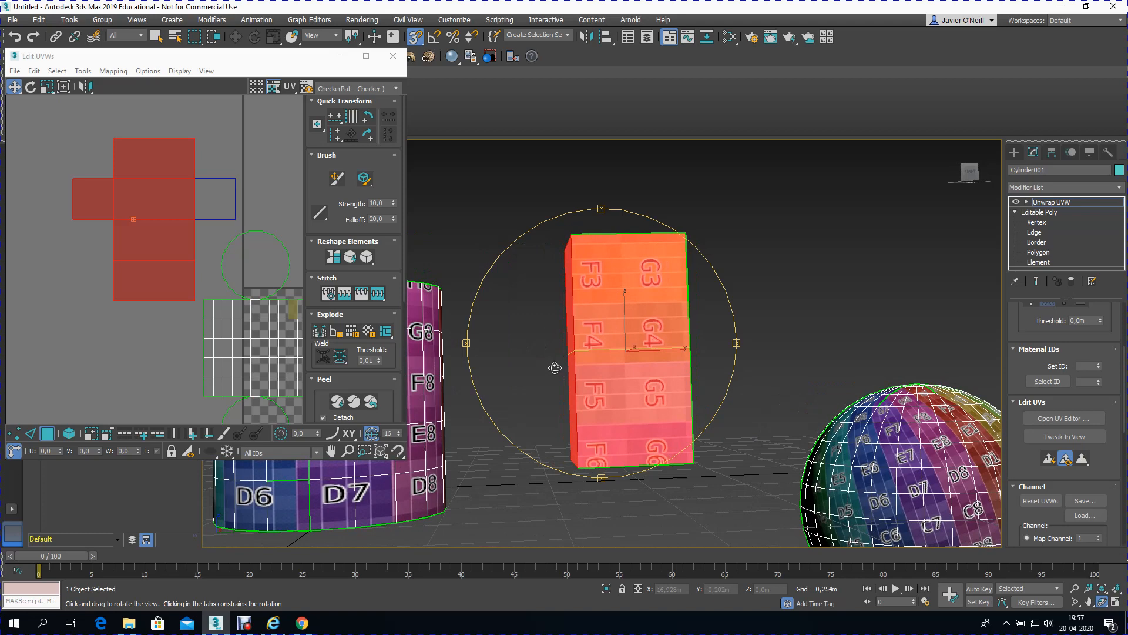
click(154, 35)
click(502, 238)
scroll(656, 339, down, 4)
scroll(554, 344, up, 5)
scroll(551, 352, down, 3)
scroll(419, 367, up, 3)
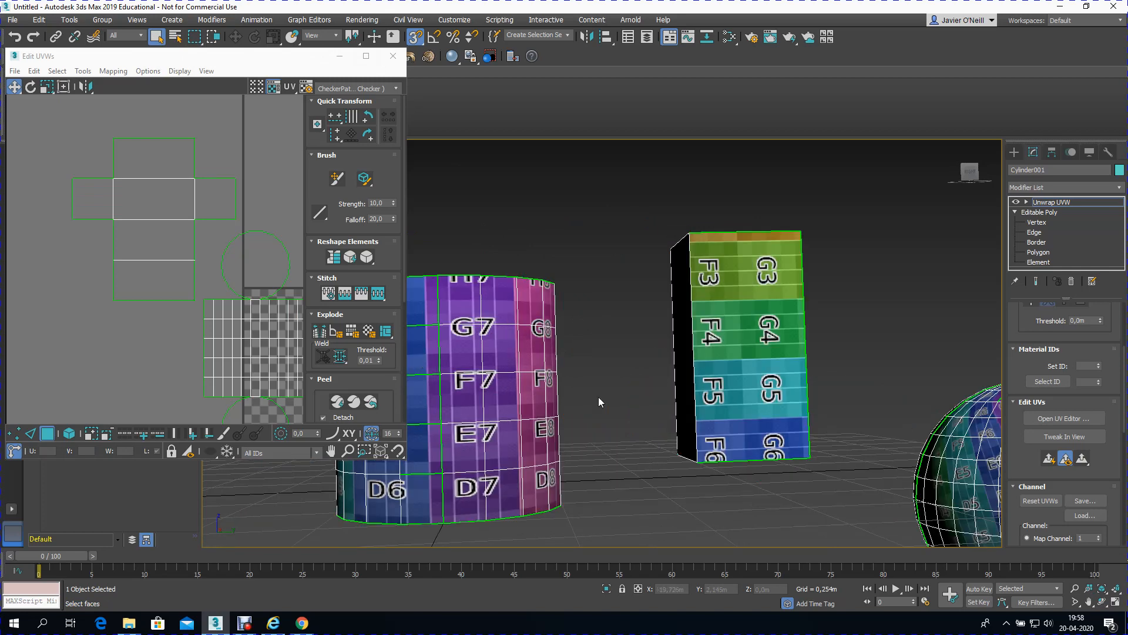
scroll(205, 323, down, 2)
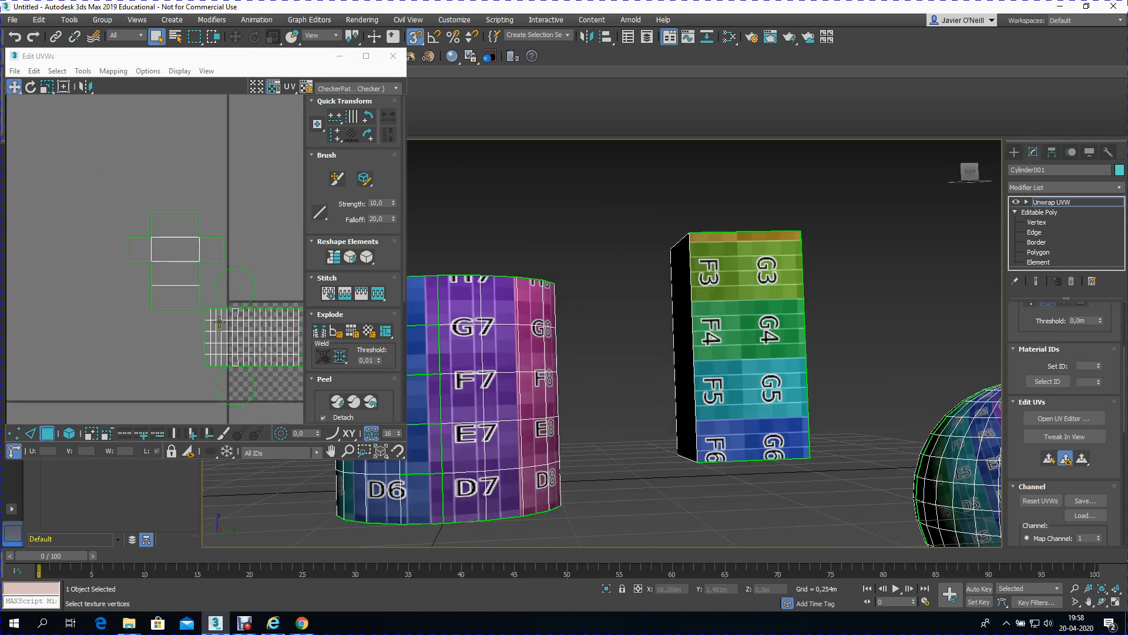
Step: Select both of the sphere's UV shells and move them up closer to the box and cylinder layouts
scroll(257, 326, down, 3)
drag(80, 320, 206, 418)
drag(191, 375, 188, 311)
scroll(764, 356, down, 5)
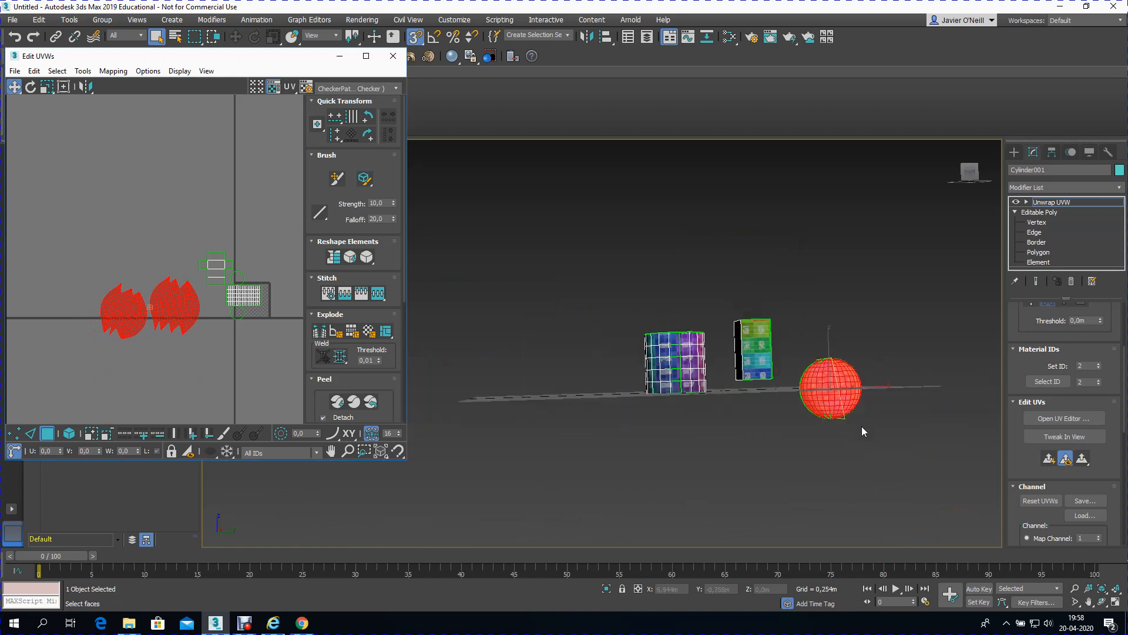
scroll(817, 403, up, 6)
scroll(817, 404, down, 2)
scroll(708, 261, up, 1)
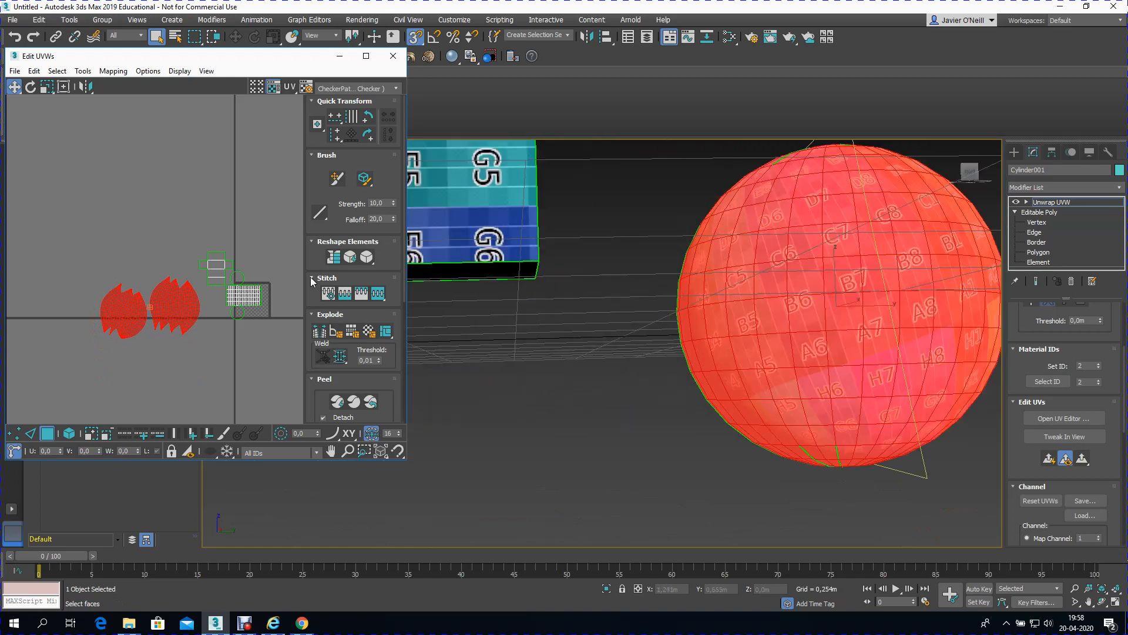
Step: Scale the sphere's two UV shells down uniformly to 60 percent
click(48, 85)
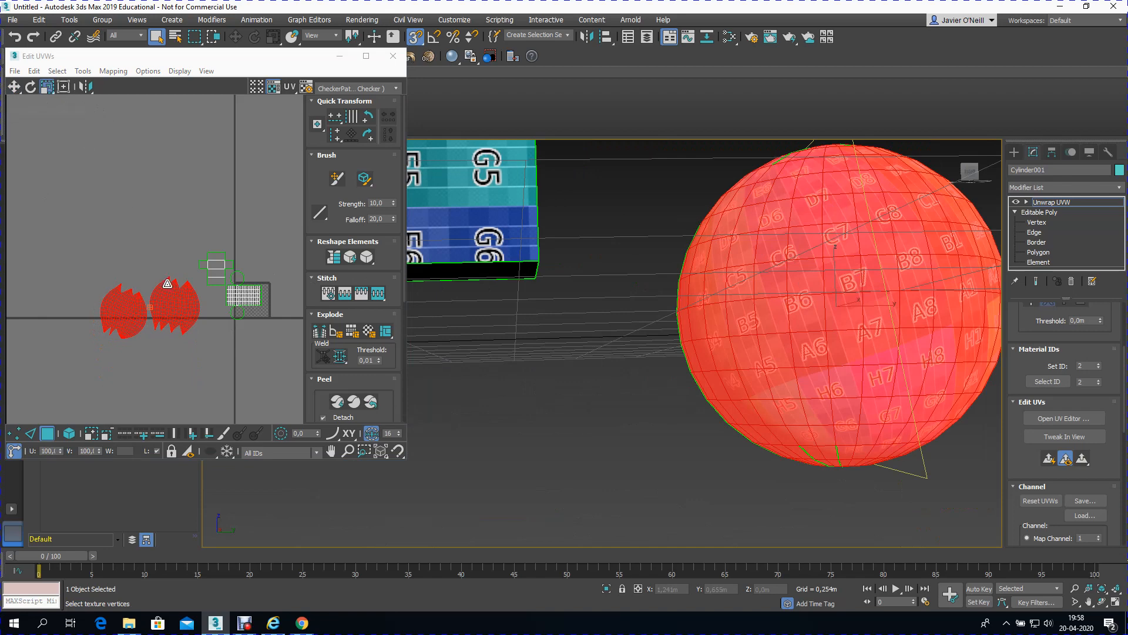
drag(167, 283, 164, 330)
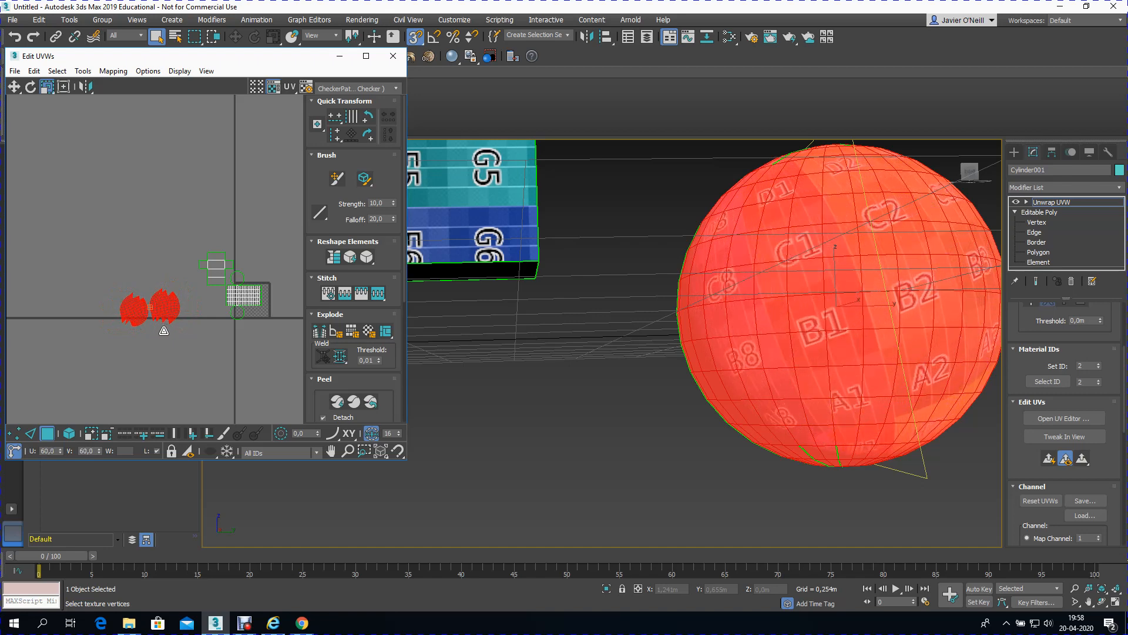
scroll(186, 317, down, 2)
scroll(185, 317, up, 3)
Step: Move the sphere's scaled UV shells next to the box and cylinder layouts and deselect them
click(15, 87)
drag(129, 289, 185, 295)
click(181, 327)
scroll(175, 268, up, 1)
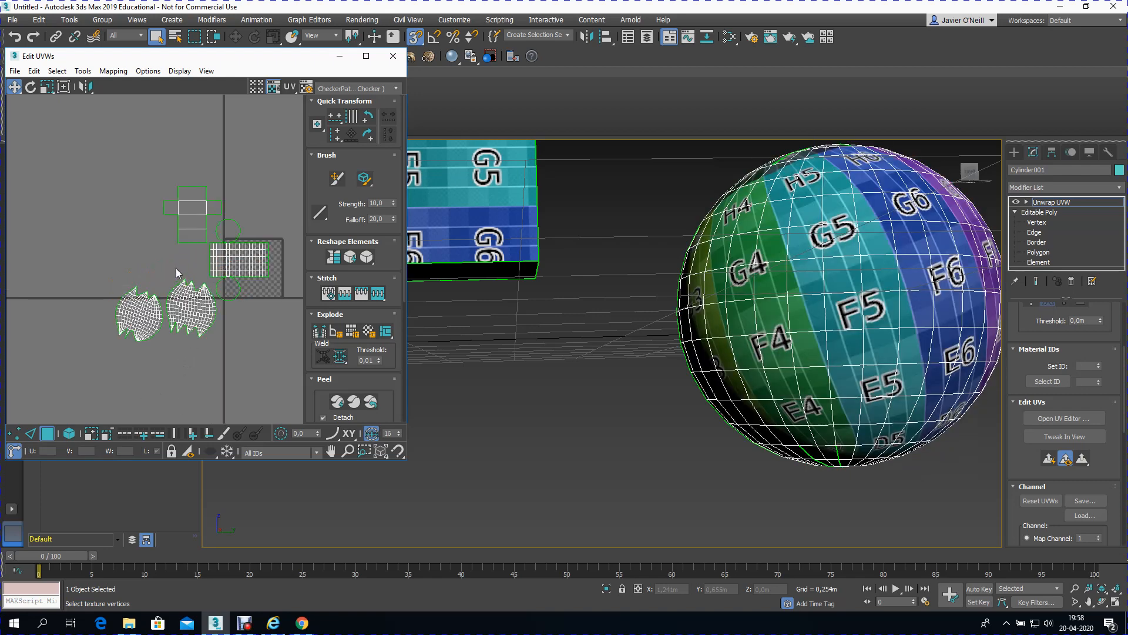
Step: Move the sphere's UV shell nearest the cylinder layout up beneath the box's layout
scroll(175, 268, up, 1)
click(224, 353)
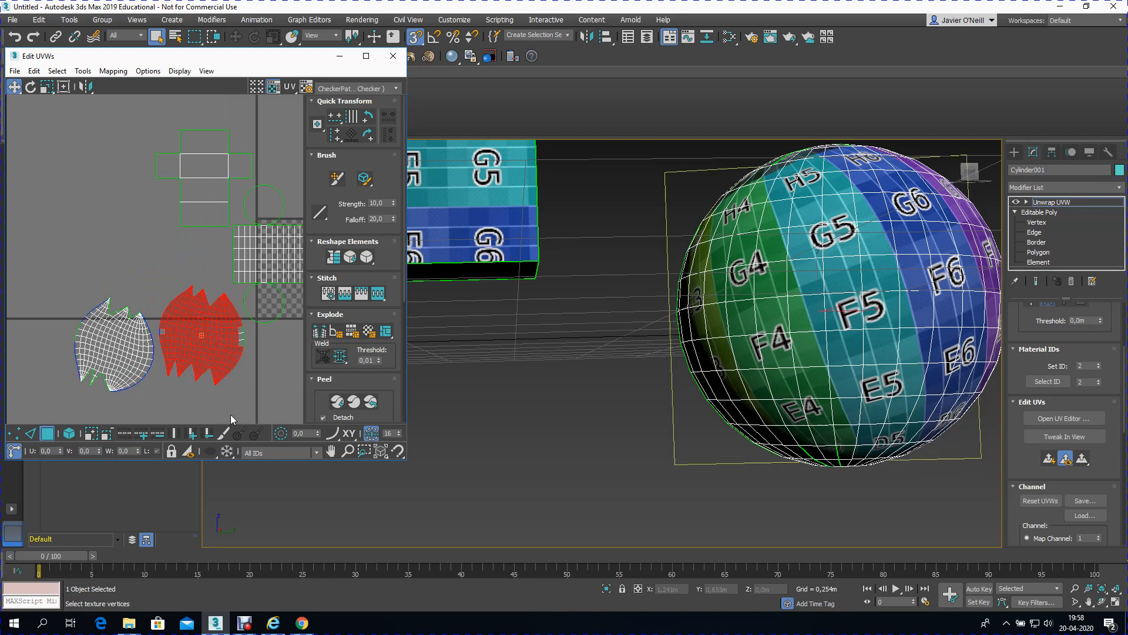
ctrl+drag(248, 365, 168, 288)
scroll(76, 302, down, 3)
Step: Select only the sphere's other UV shell, excluding stray polygons of its neighbour, and move it beside the box's layout, above the cylinder's
drag(75, 297, 123, 370)
scroll(116, 305, up, 3)
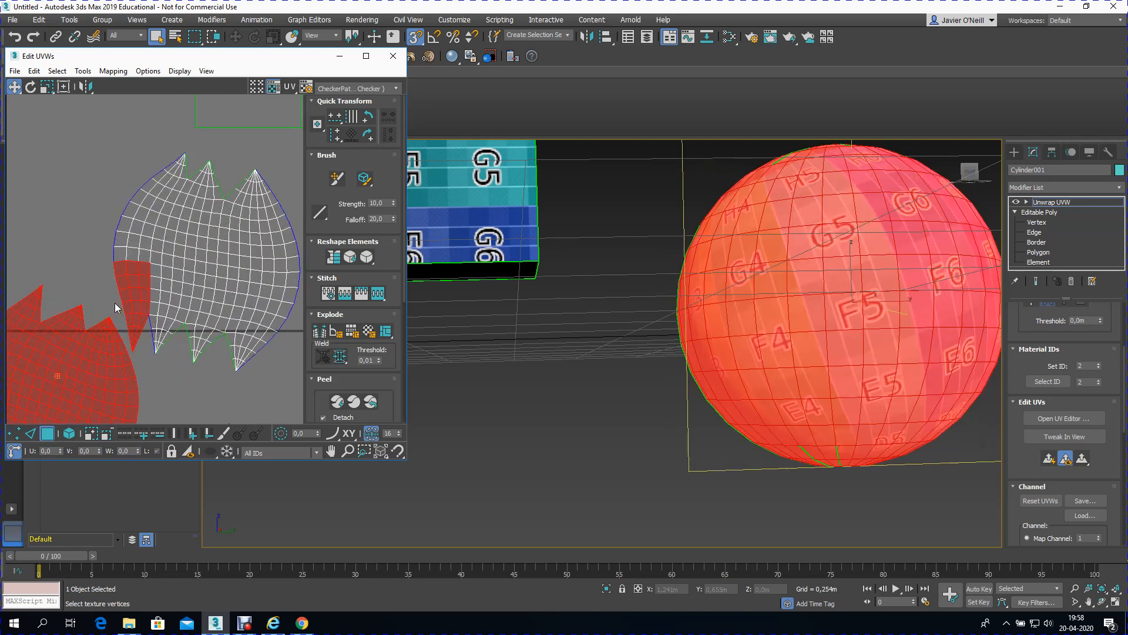
drag(203, 240, 128, 346)
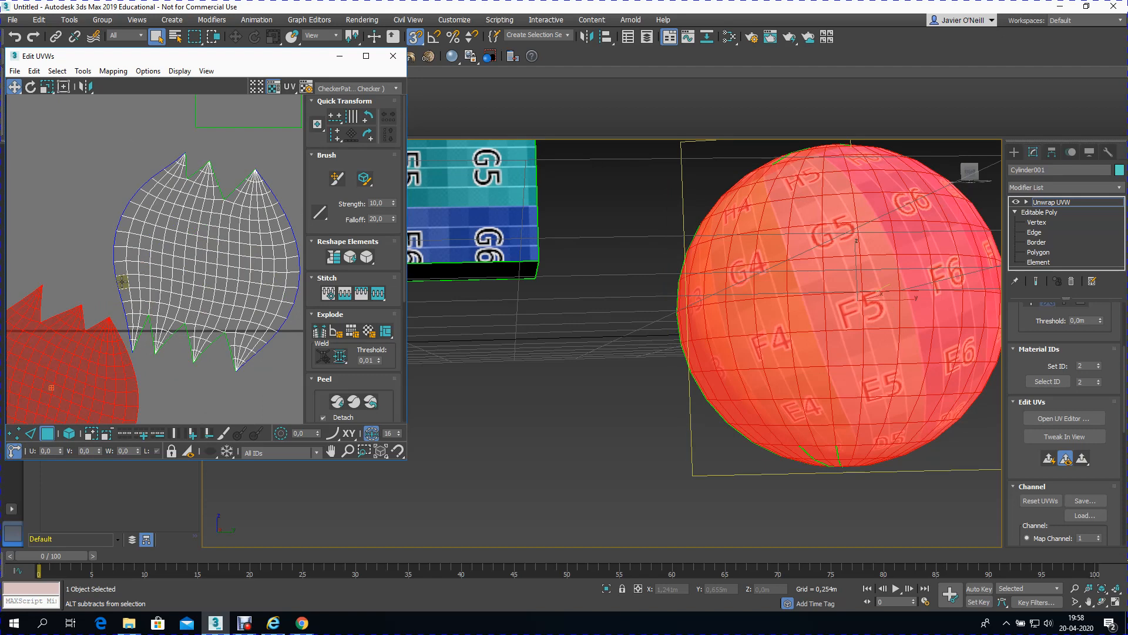
scroll(74, 385, down, 3)
drag(77, 387, 281, 203)
Step: Select all UV shells and scale them down together in Freeform mode to roughly fill the texture tile
scroll(211, 271, down, 3)
drag(98, 195, 339, 354)
click(64, 88)
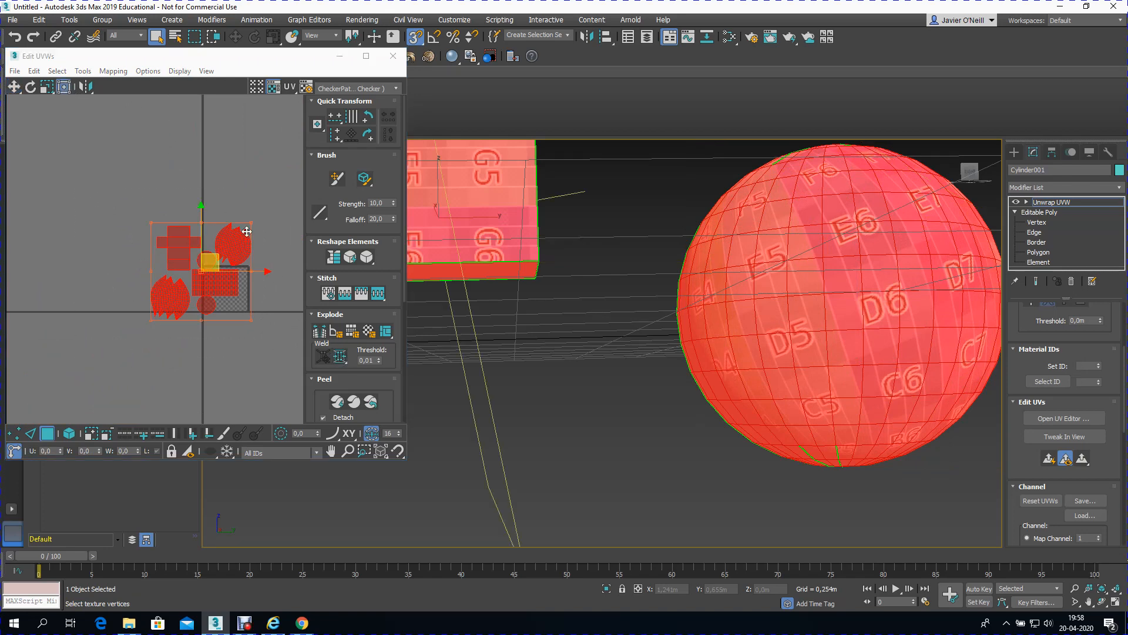
drag(251, 222, 227, 297)
click(13, 87)
scroll(227, 294, up, 5)
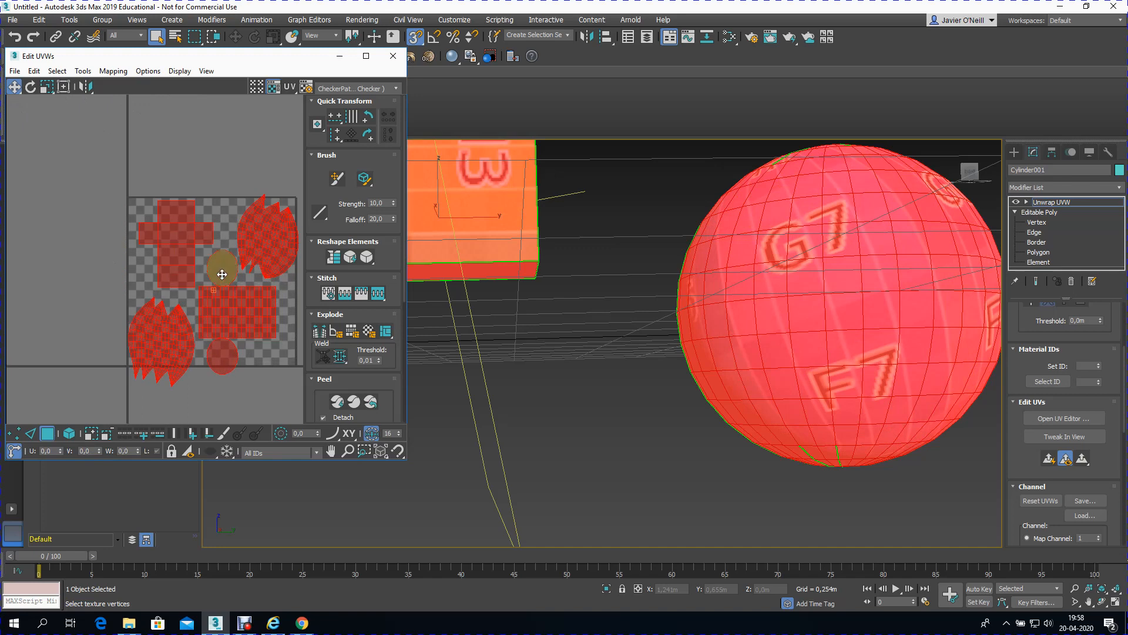
Step: Scale all UV shells down slightly so they fit inside the texture tile, and deselect them
click(47, 87)
mouse_move(187, 220)
mouse_down()
mouse_move(168, 243)
mouse_move(169, 217)
mouse_move(175, 232)
mouse_up()
click(46, 86)
click(15, 87)
click(206, 160)
scroll(106, 415, up, 2)
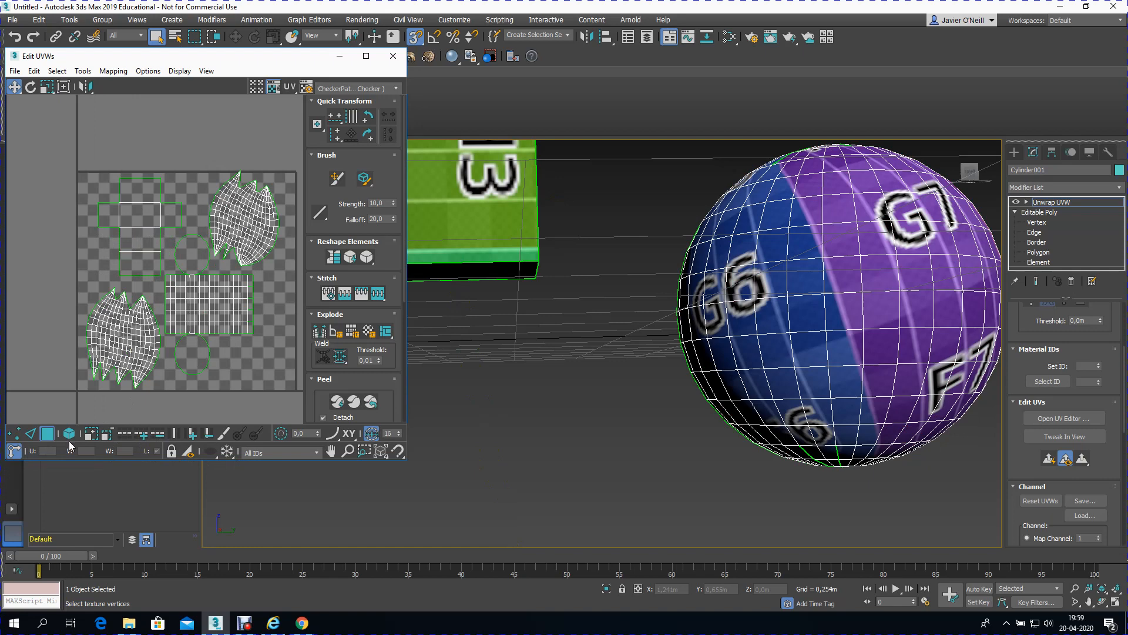
Step: Nudge the upper sphere shell towards the tile's right edge, enable element selection and adjust the lower sphere shell's position
click(266, 238)
drag(257, 232, 264, 236)
click(156, 345)
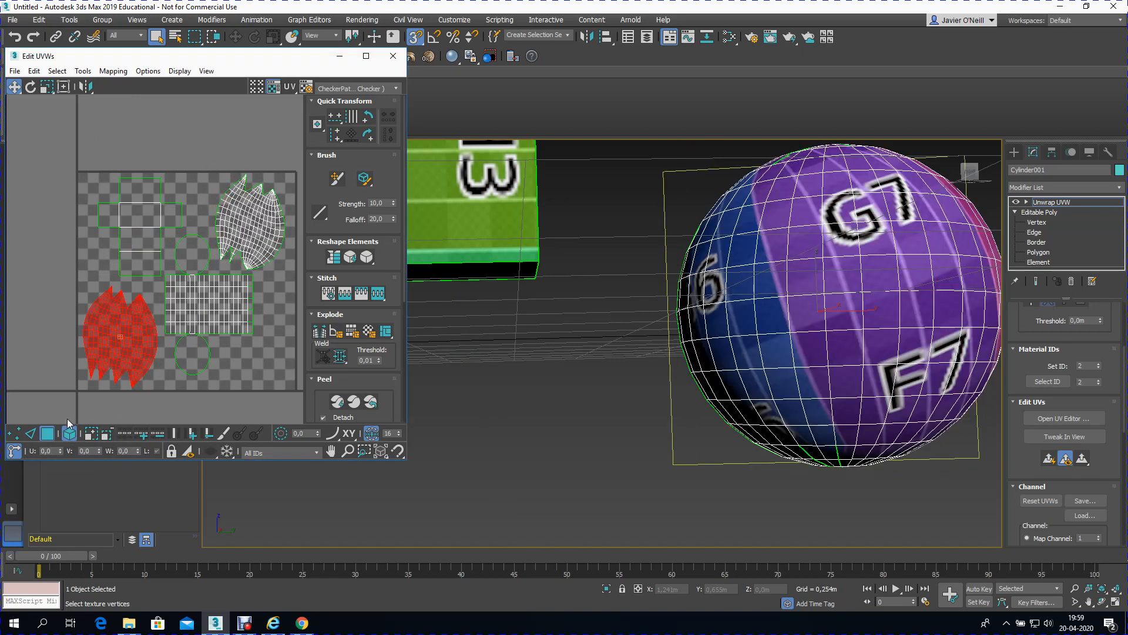
click(69, 433)
drag(109, 345, 112, 344)
Step: Move the box's UV layout into the tile's upper-left corner and the sphere shell below it against the tile's left edge
click(141, 236)
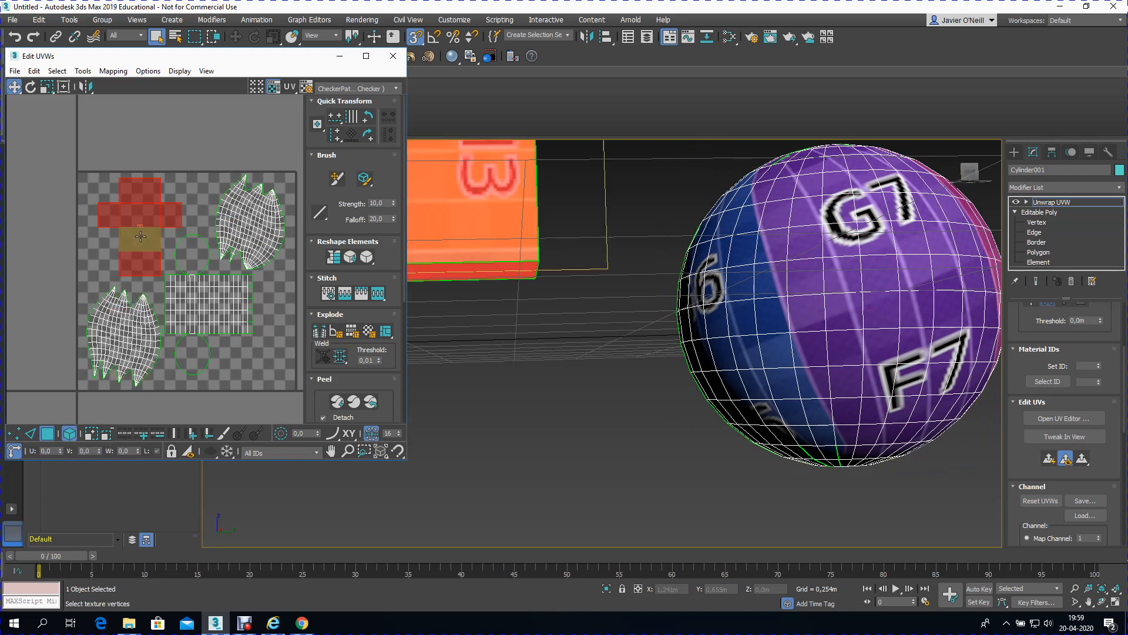
mouse_move(136, 214)
mouse_down()
mouse_move(119, 213)
mouse_move(138, 214)
mouse_up()
scroll(100, 201, up, 4)
scroll(138, 213, down, 5)
scroll(142, 276, up, 3)
click(146, 317)
drag(145, 318, 135, 304)
middle_drag(131, 302, 93, 310)
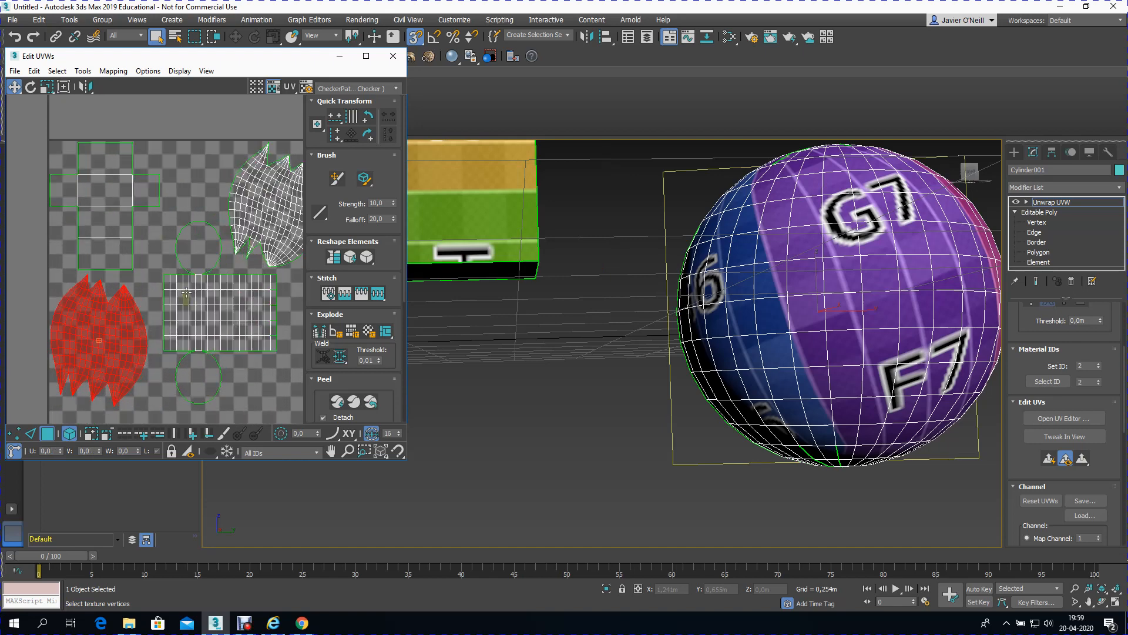
Step: Move the cylinder's UV layout closer to the lower sphere shell and shift the upper sphere shell inwards
click(187, 297)
drag(189, 296, 174, 309)
click(255, 209)
drag(255, 210, 233, 215)
scroll(203, 227, down, 4)
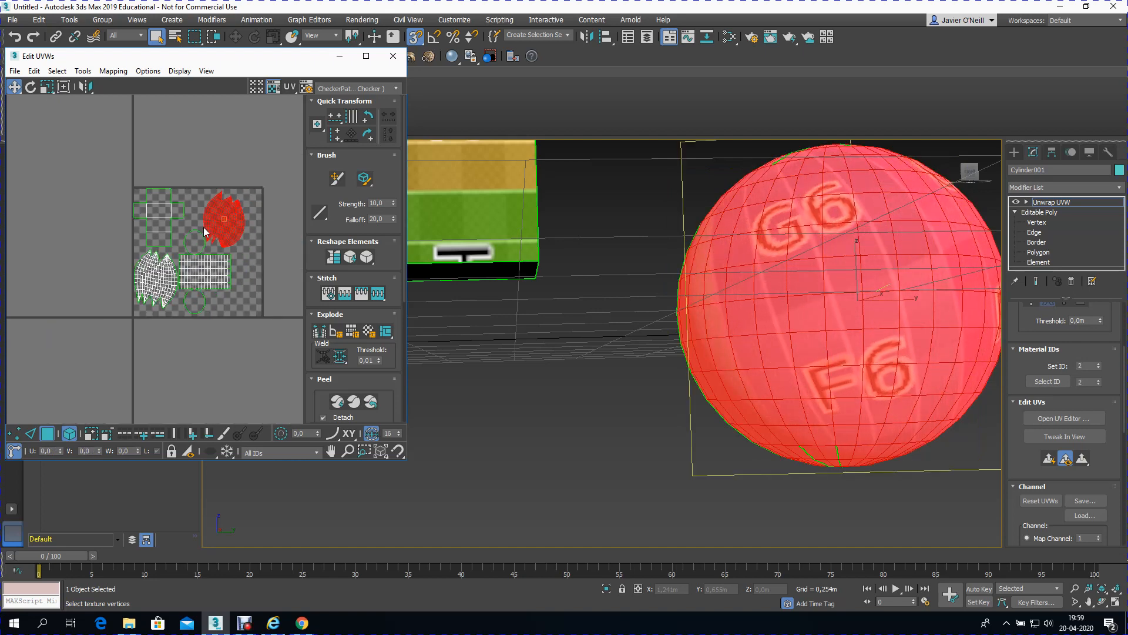
Step: Select all UV shells, enlarge them slightly and reposition them together within the texture tile
drag(121, 178, 260, 281)
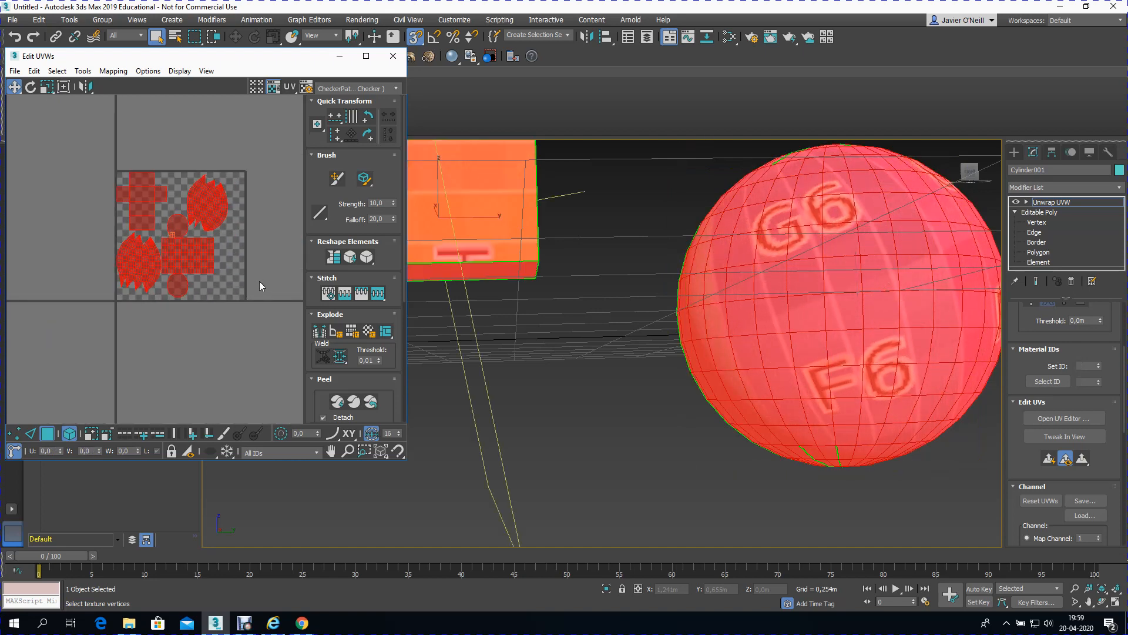
click(70, 88)
drag(232, 295, 235, 299)
click(15, 86)
mouse_move(182, 250)
mouse_down()
mouse_move(184, 222)
mouse_move(164, 252)
mouse_move(195, 242)
mouse_up()
scroll(185, 331, down, 1)
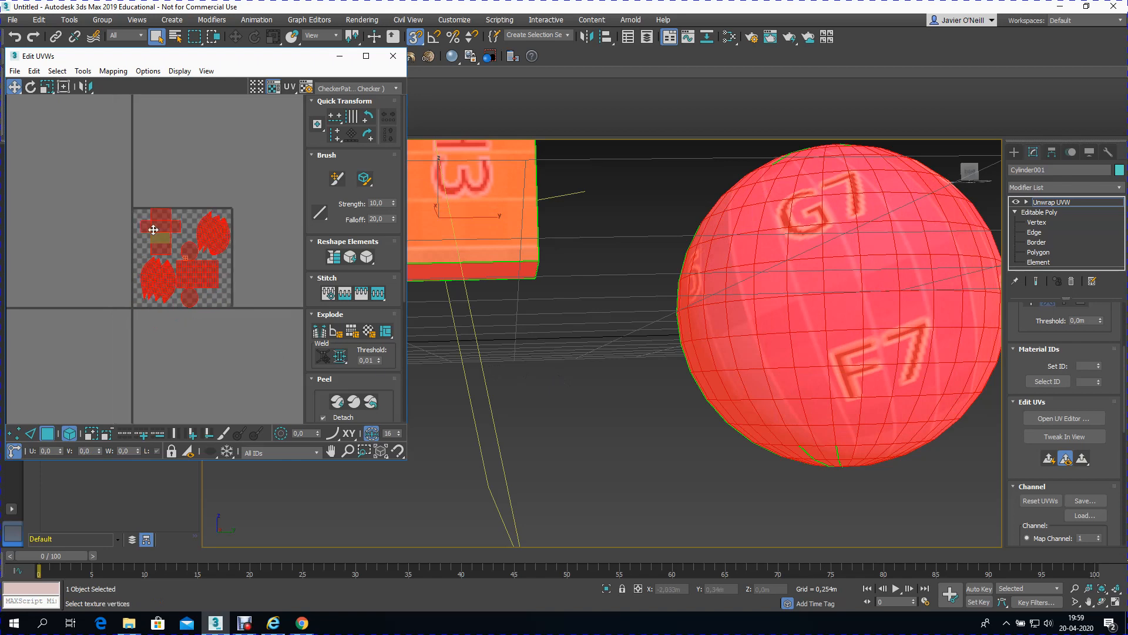
scroll(160, 235, up, 2)
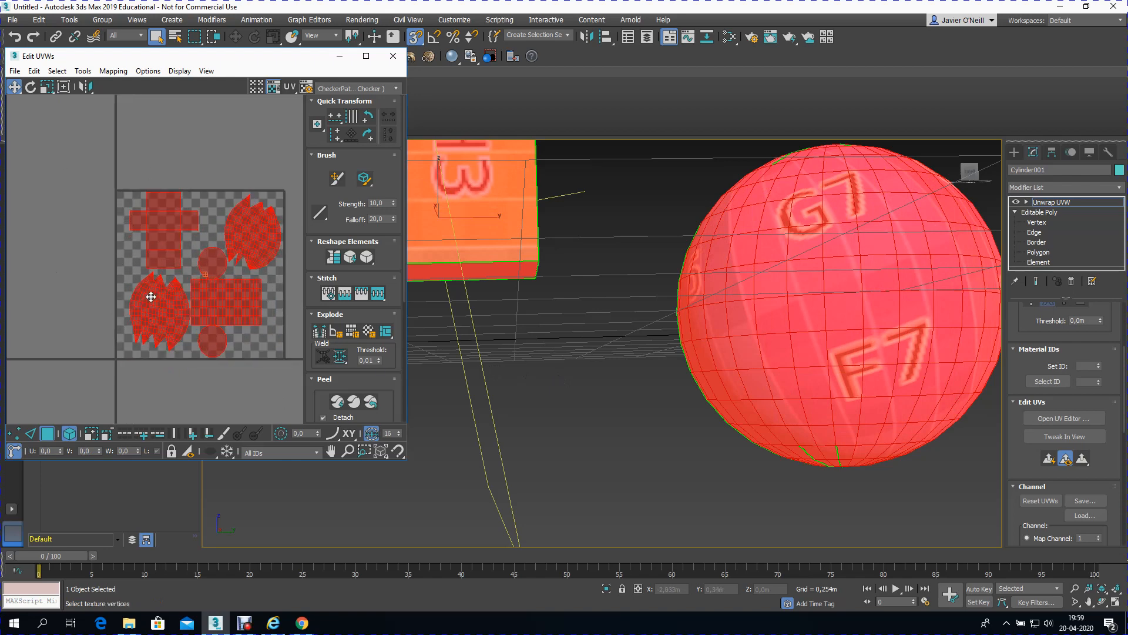
Step: Collapse the combined object's stack to the Unwrap UVW modifier and orbit to view the three textured primitives from above
scroll(593, 351, down, 4)
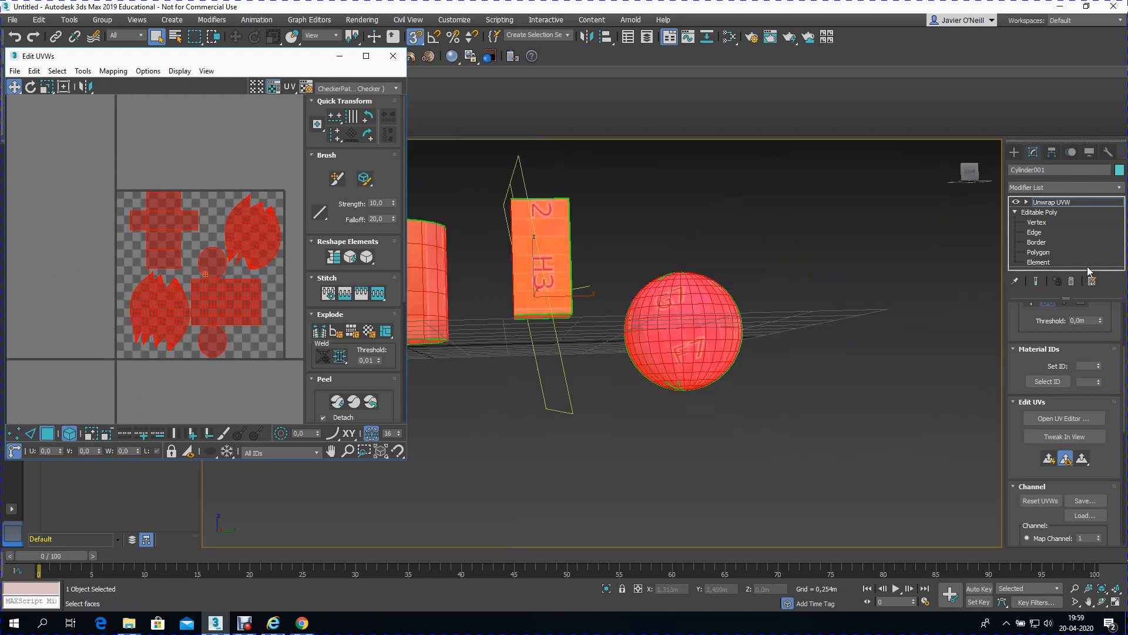
right_click(1046, 203)
click(1020, 305)
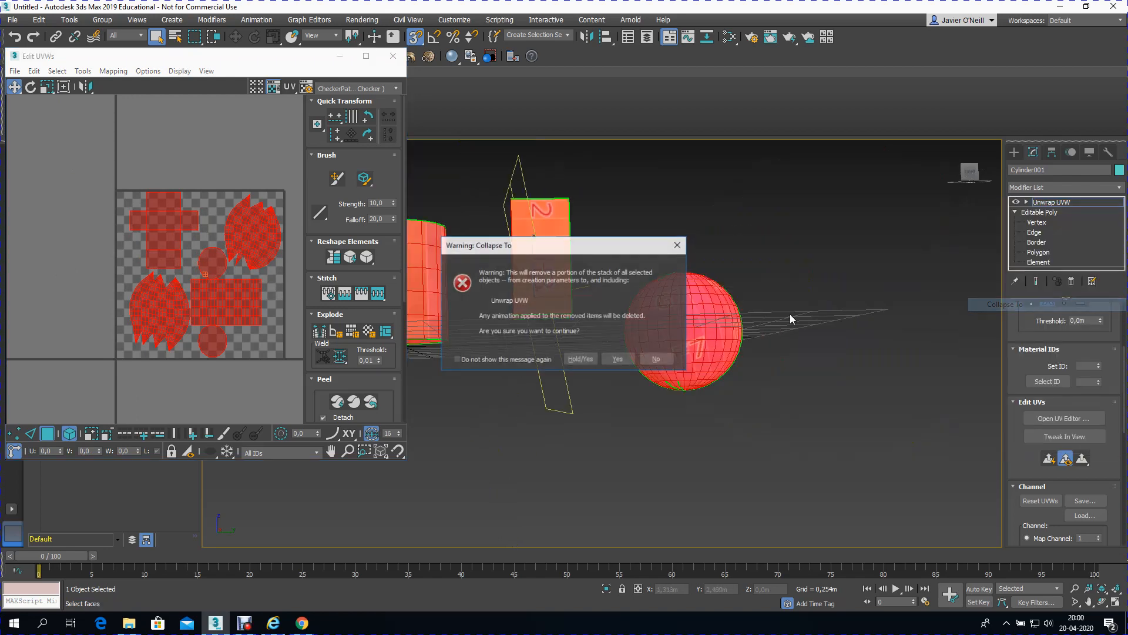
click(616, 359)
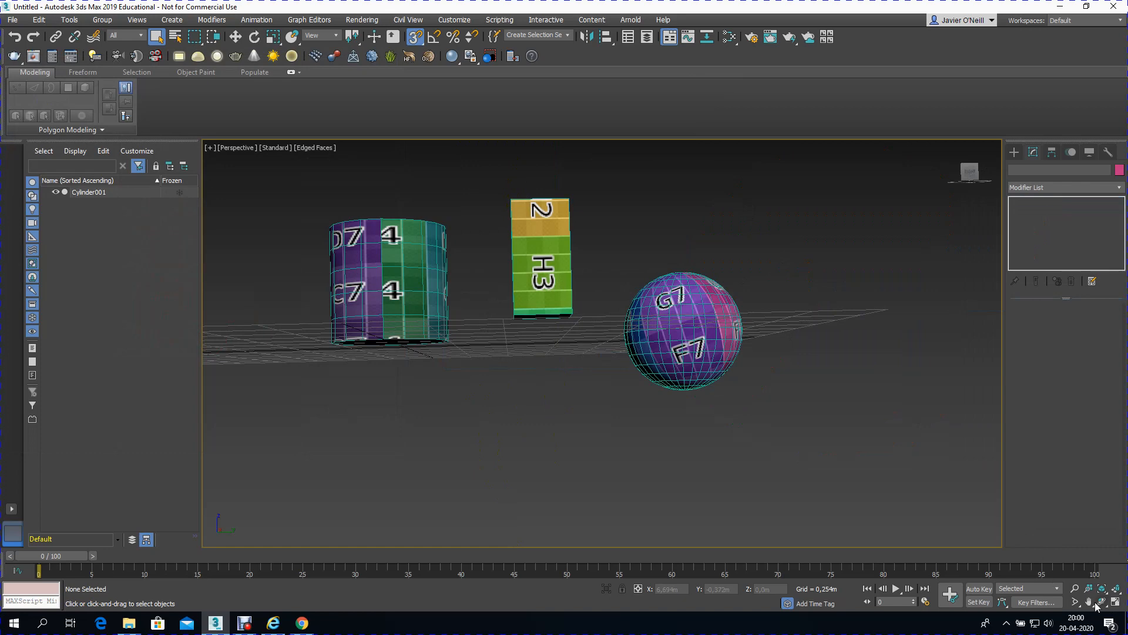
click(1097, 603)
drag(698, 374, 575, 341)
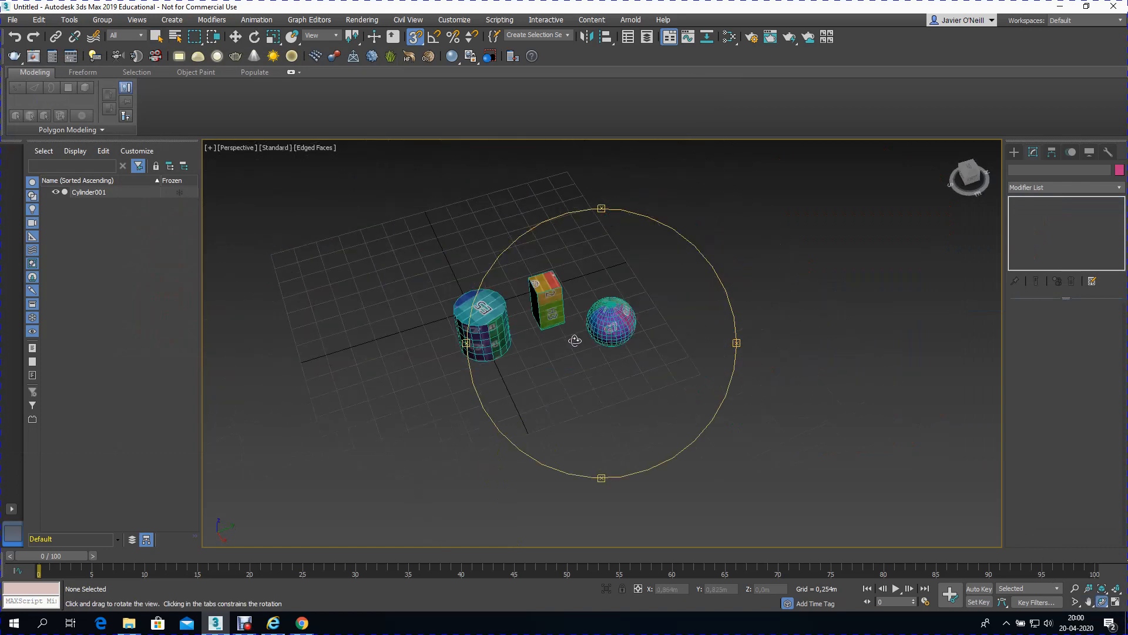
scroll(519, 327, up, 3)
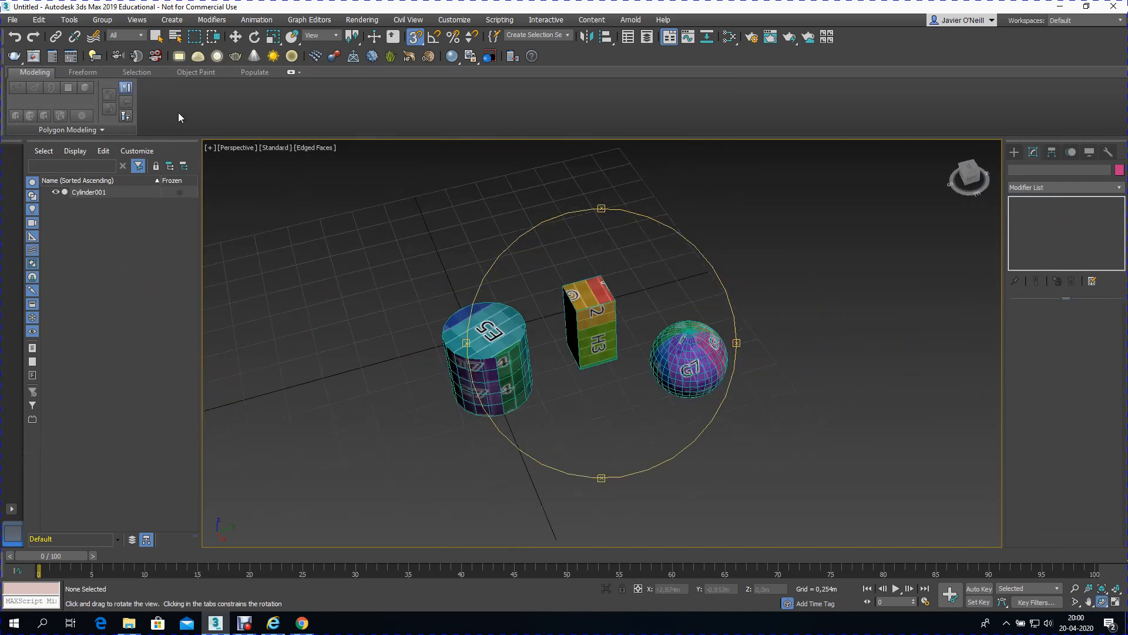
Step: Detach the cylinder element from the combined mesh as a separate object
click(235, 36)
click(670, 370)
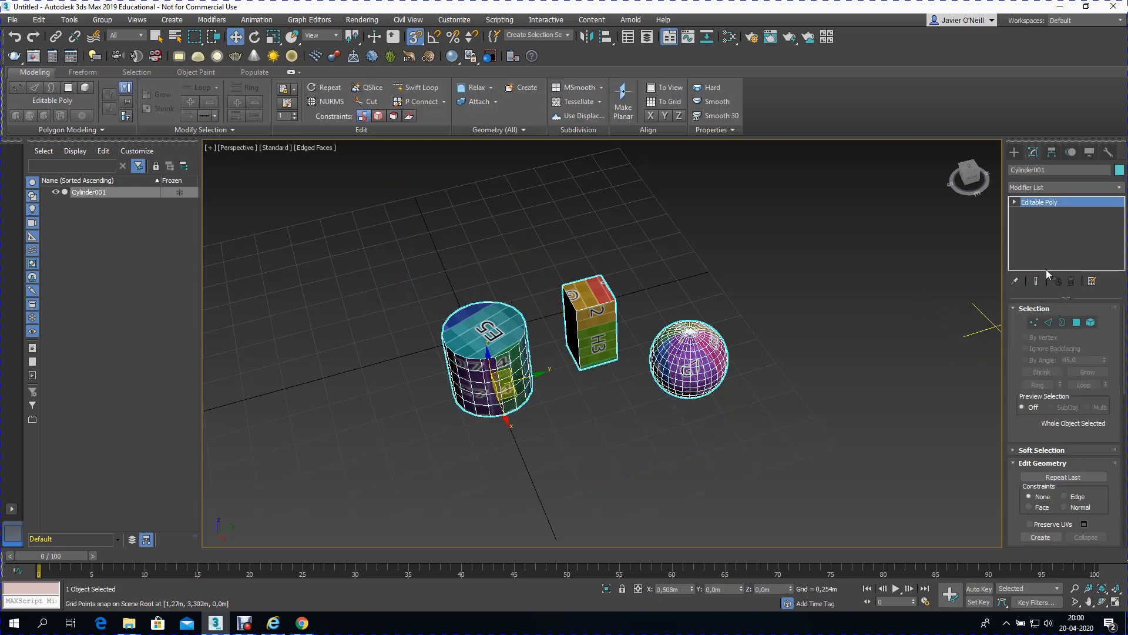
click(1091, 322)
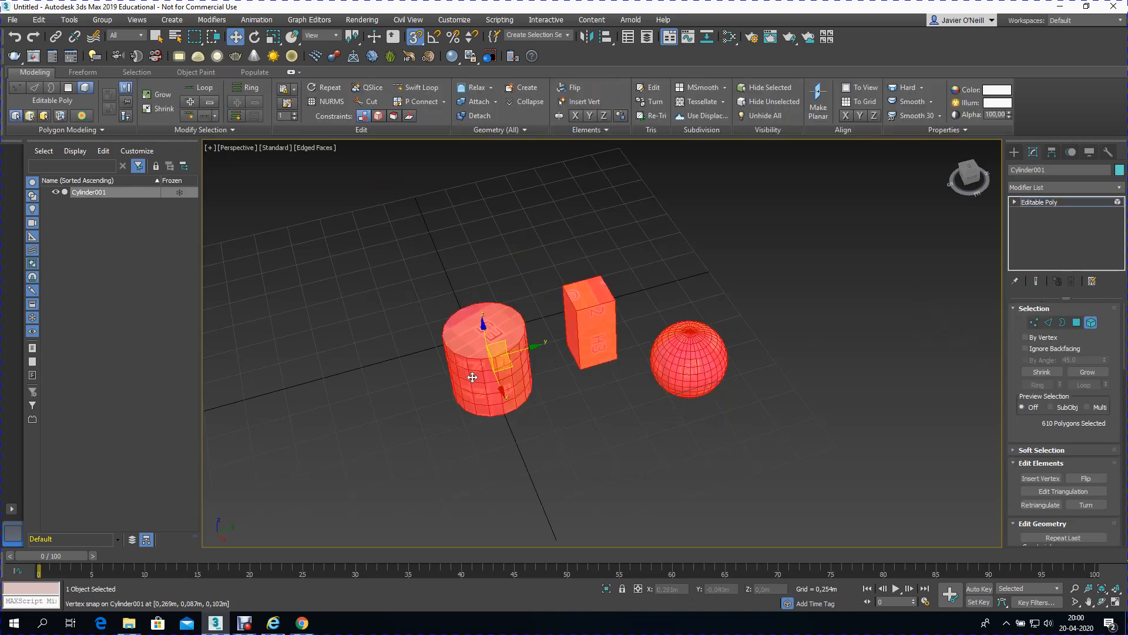
click(453, 444)
click(481, 382)
scroll(1095, 506, down, 3)
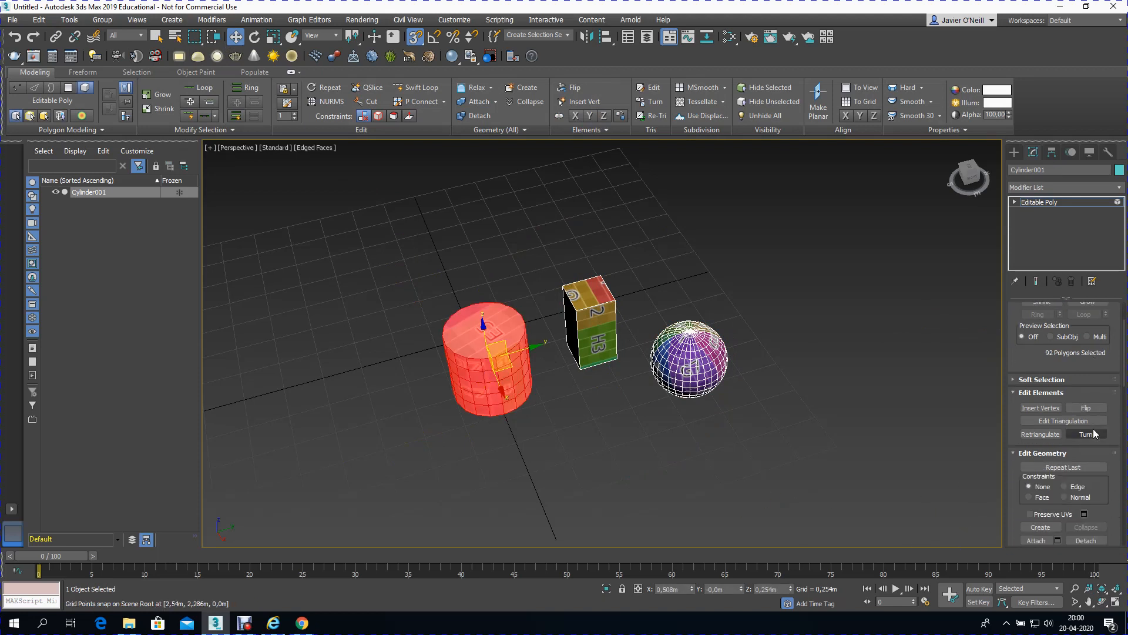
click(1086, 435)
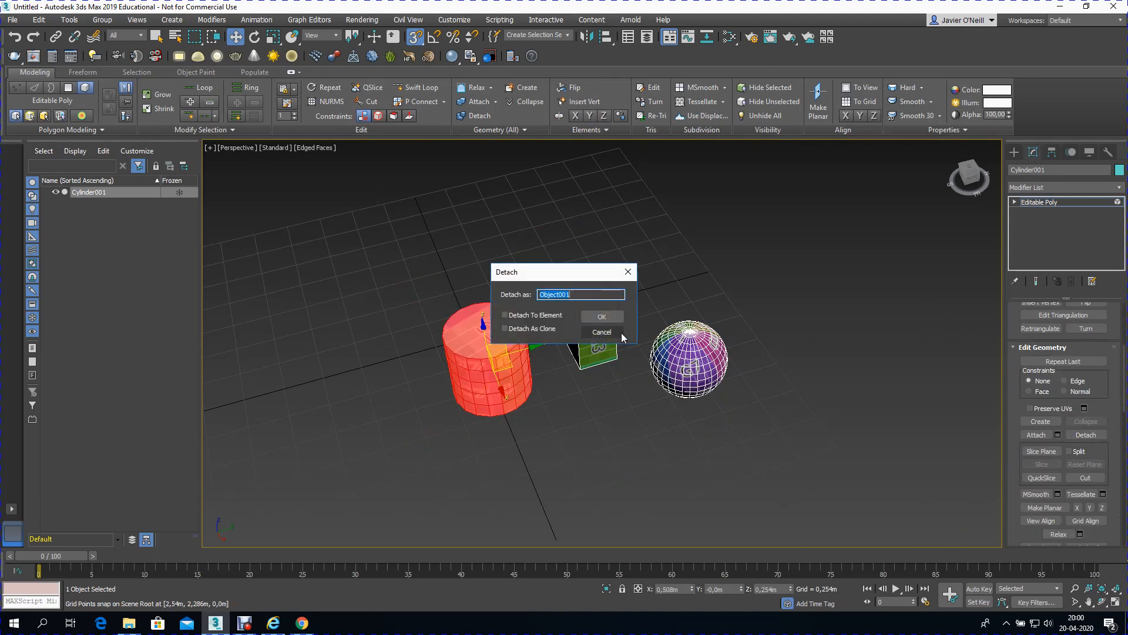
click(614, 321)
Step: Detach the box element as a separate object, leave element editing and deselect everything
click(1086, 435)
click(583, 317)
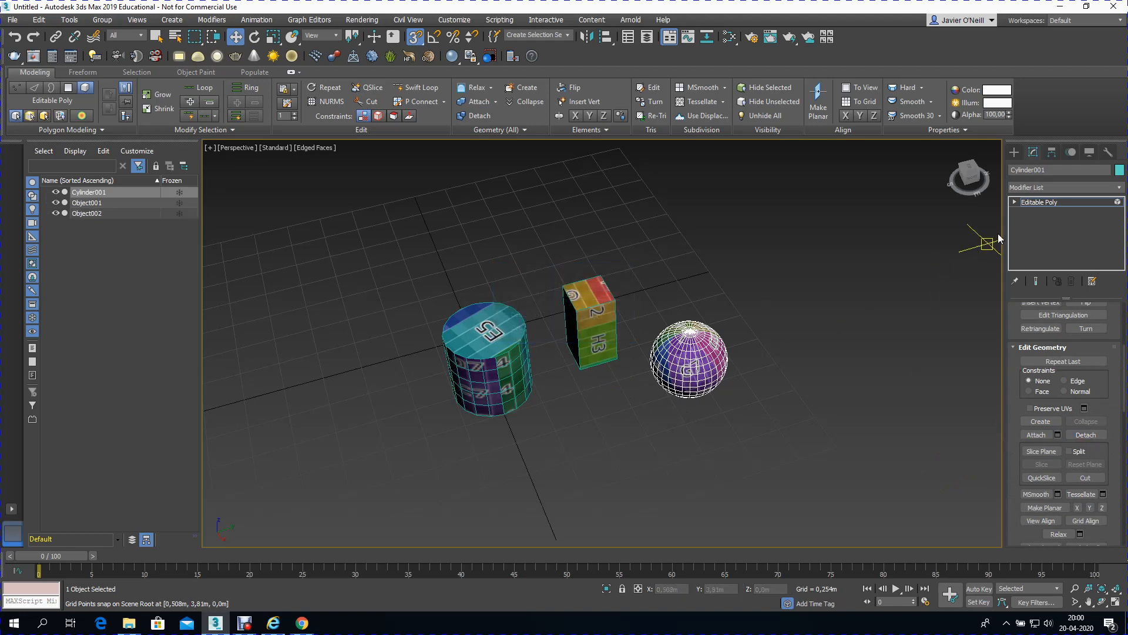
click(1038, 202)
click(825, 515)
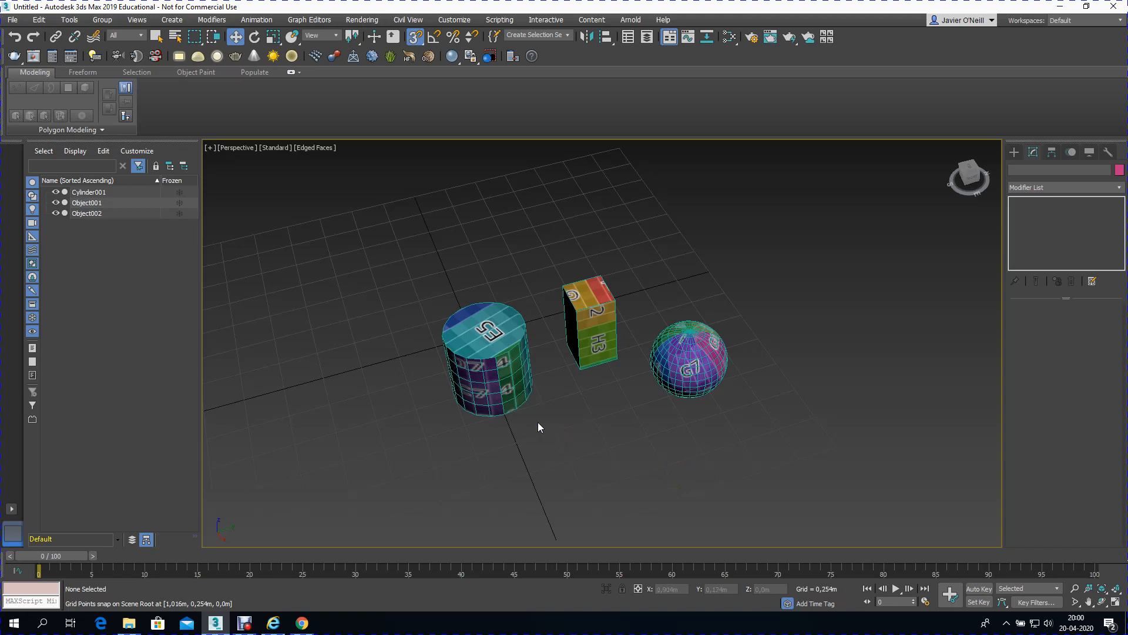
Step: Select the cylinder, box and sphere together and apply one Unwrap UVW modifier to all three
click(527, 406)
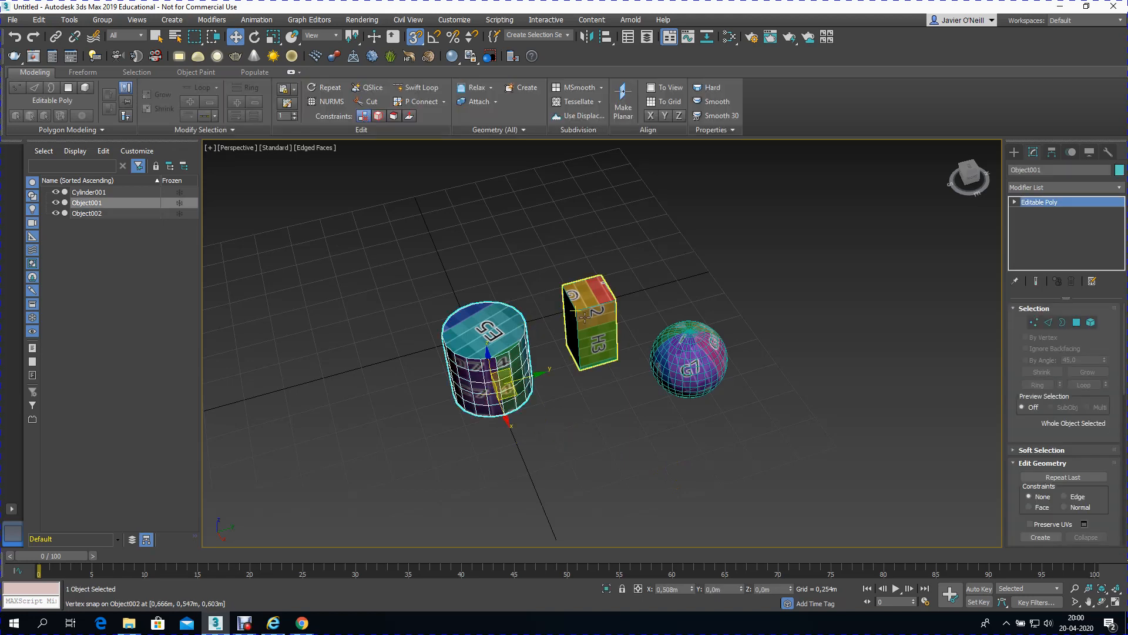
ctrl+click(604, 317)
ctrl+click(661, 346)
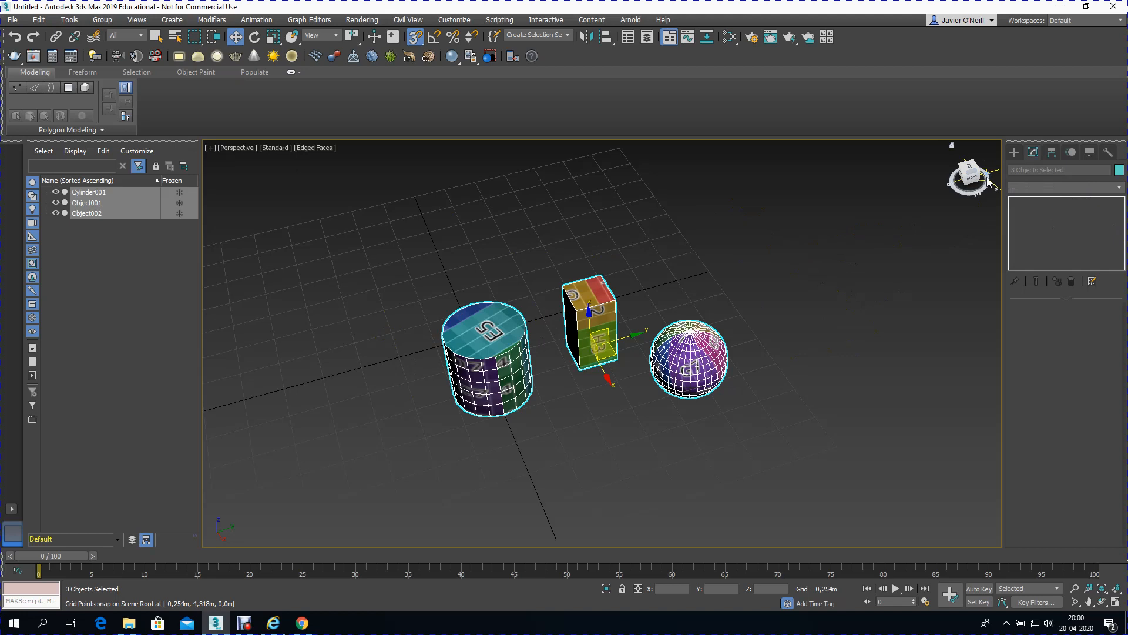
click(1093, 186)
scroll(1102, 445, down, 2)
scroll(1102, 453, down, 10)
scroll(1084, 473, down, 9)
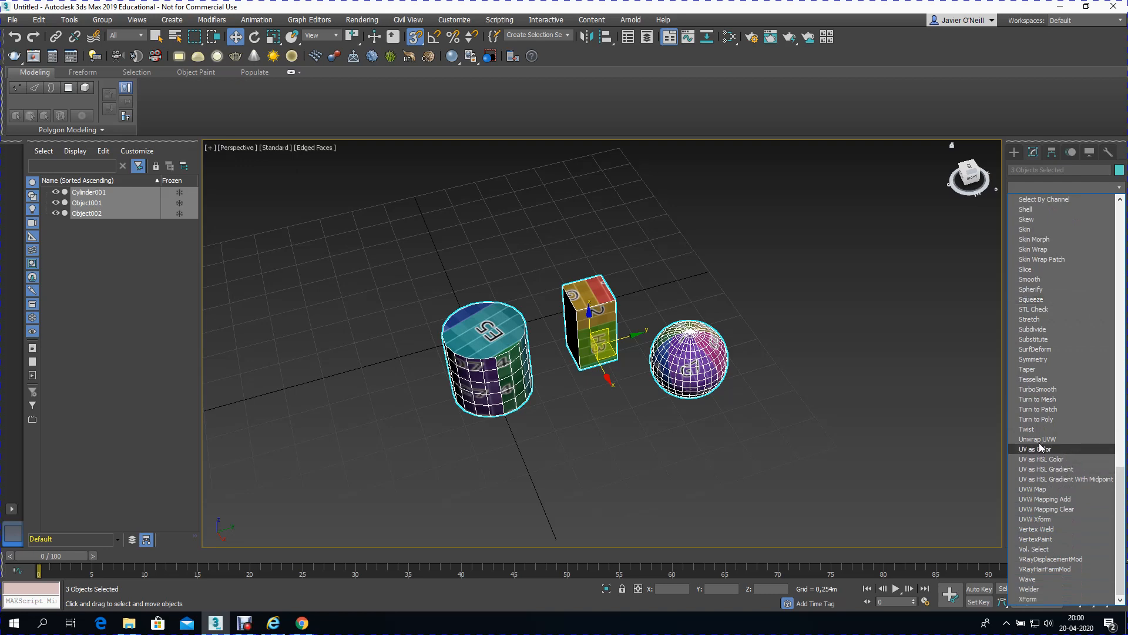
click(1039, 440)
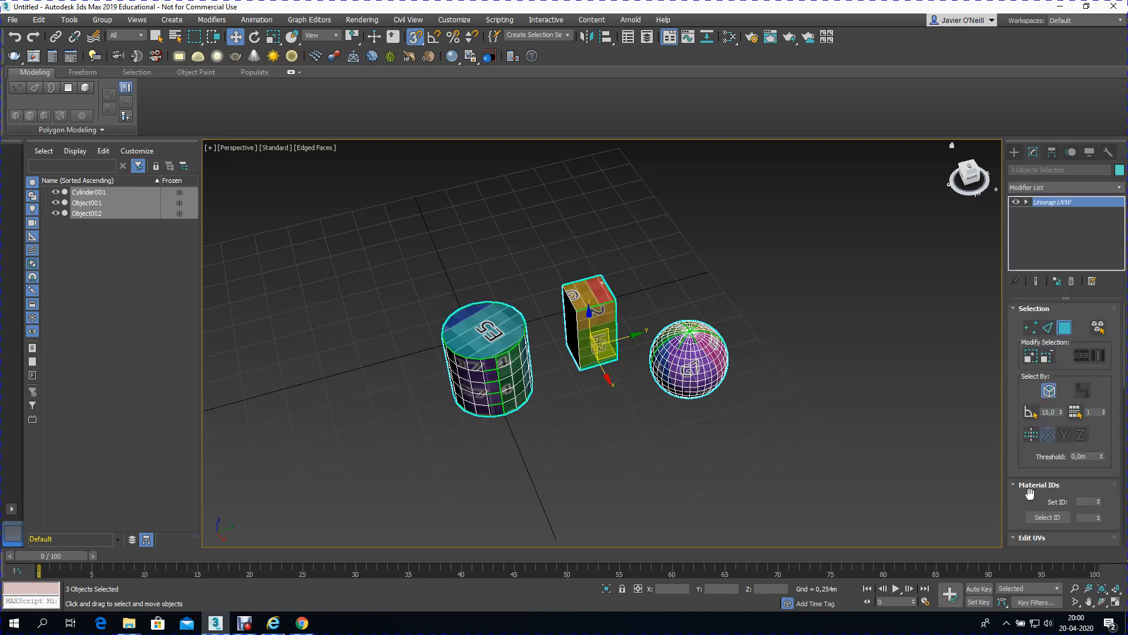
Step: Open the UV editor to check the three separate objects' shared UV layout, and close it
scroll(1030, 493, down, 5)
click(1043, 333)
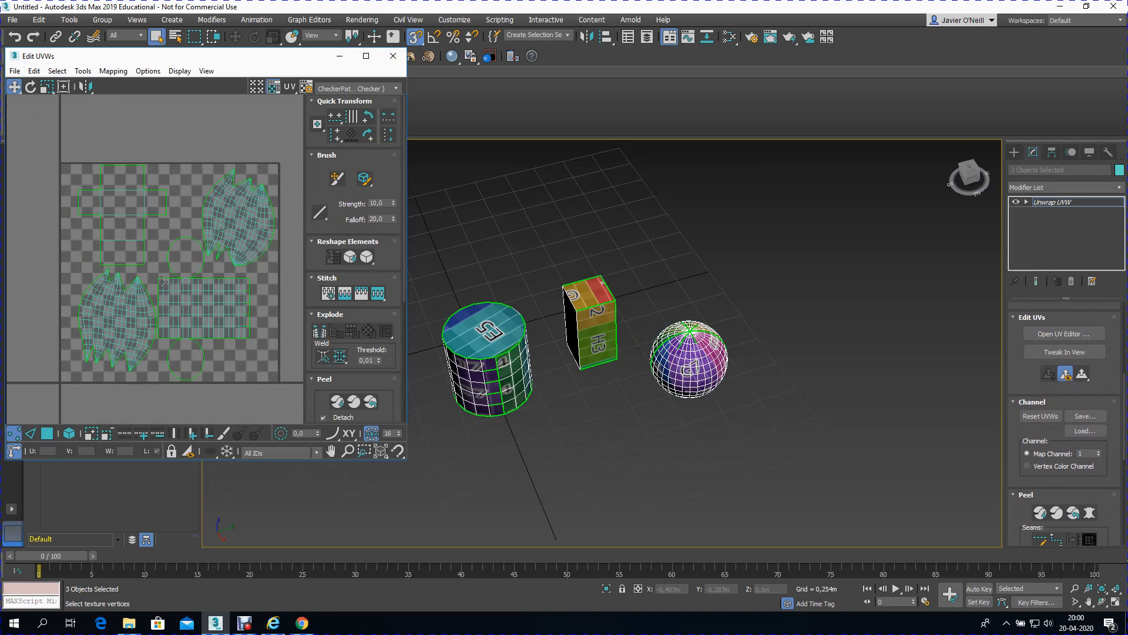
click(392, 56)
Step: Collapse the Unwrap UVW modifier on the three selected objects
right_click(1091, 204)
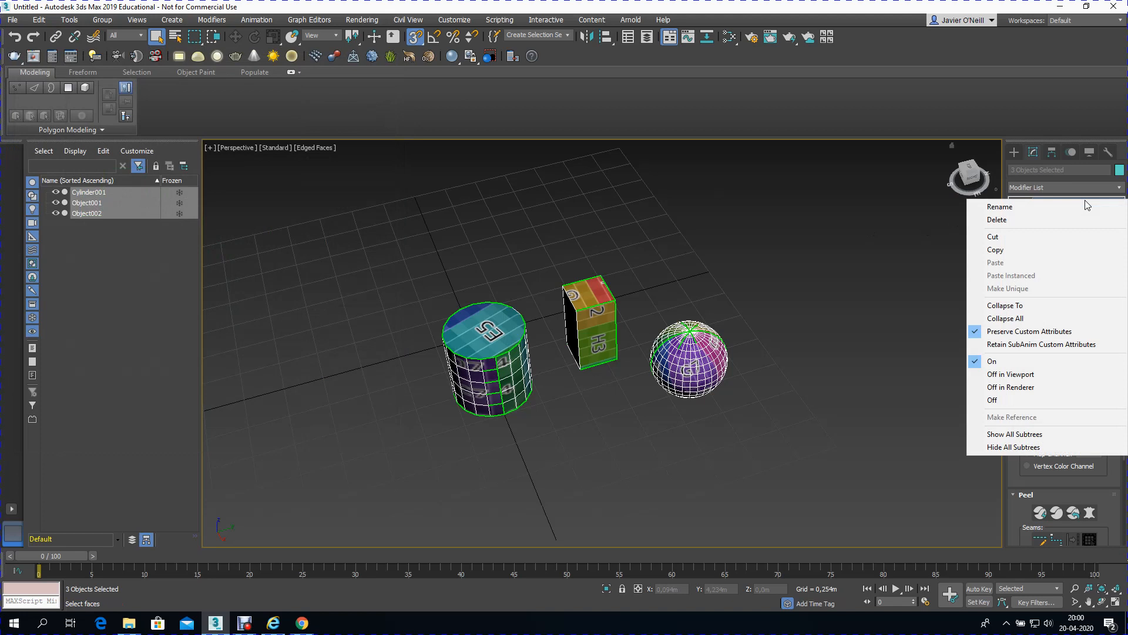
click(1043, 304)
click(613, 362)
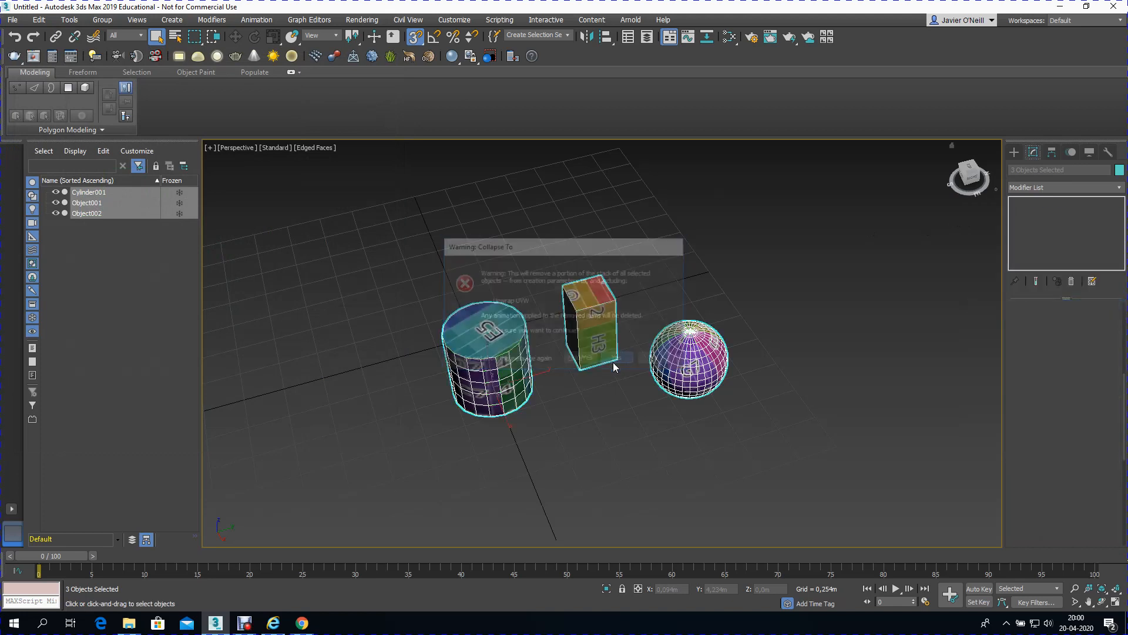